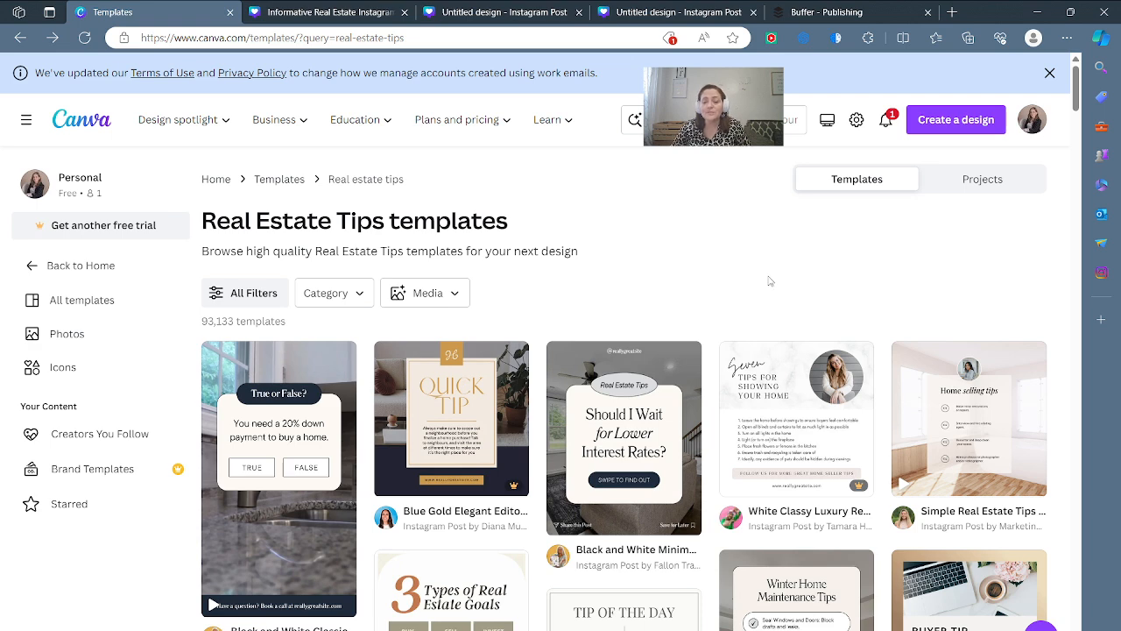
- Go from the Real Estate Tips templates to the Canva home page and look through the recent designs
{"action": "scroll", "coordinate": [770, 280], "scroll_direction": "down", "scroll_amount": 1}
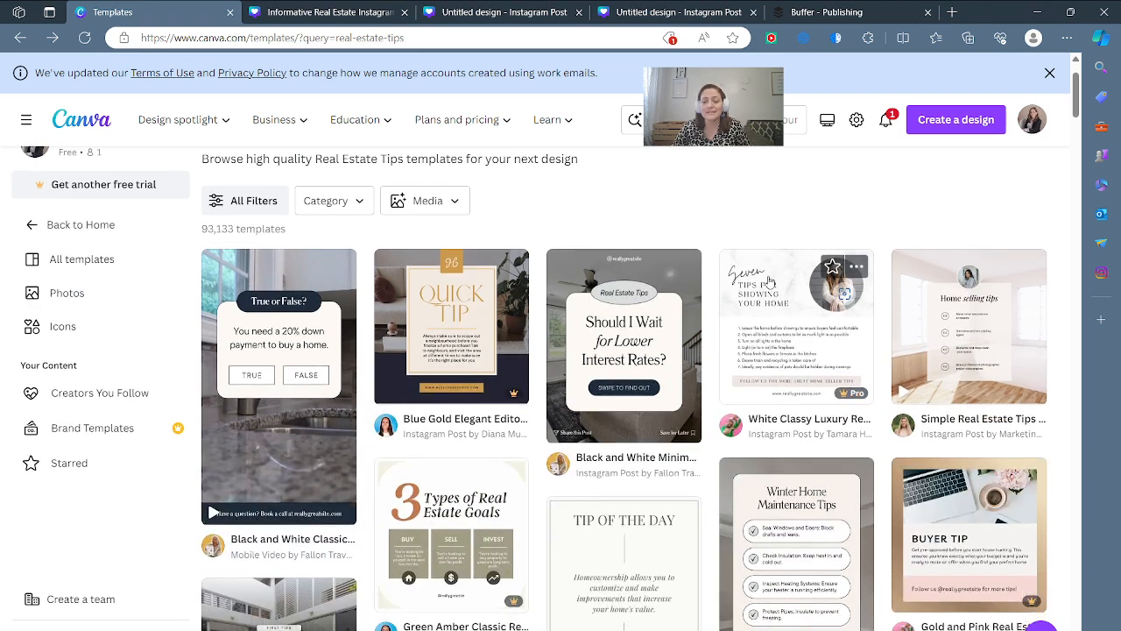
{"action": "scroll", "coordinate": [706, 200], "scroll_direction": "up", "scroll_amount": 1}
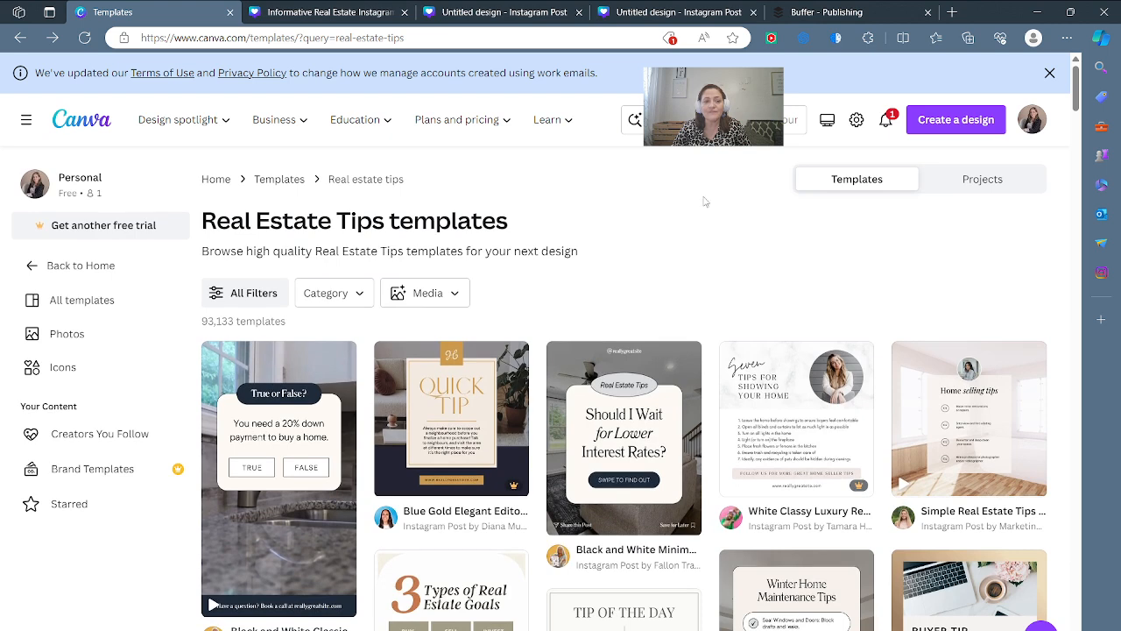
{"action": "left_click", "coordinate": [82, 123]}
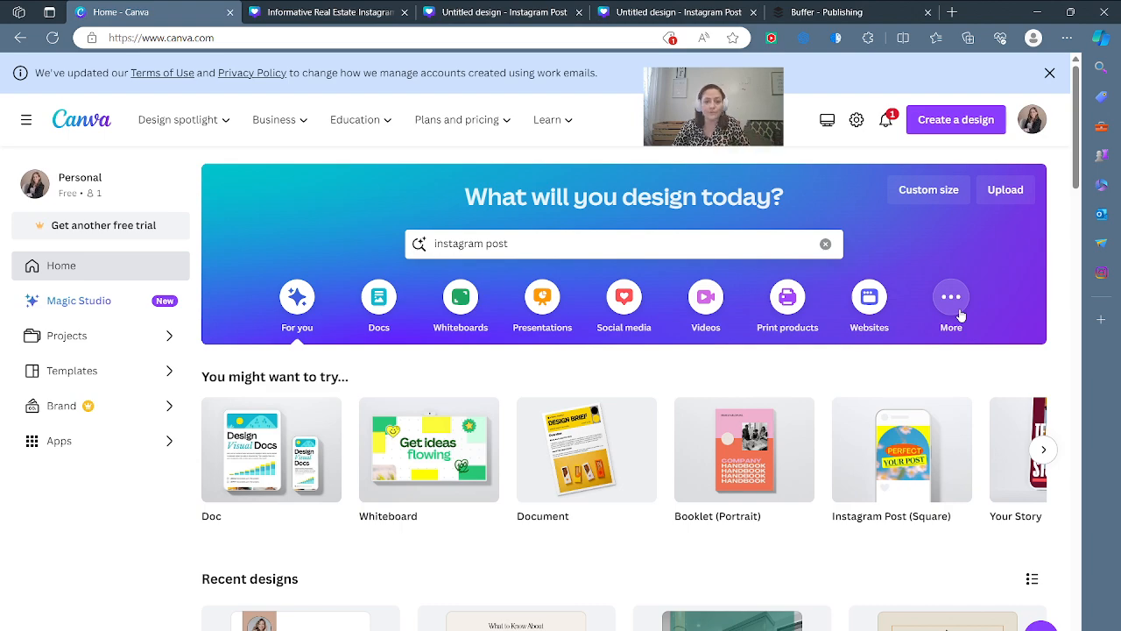
{"action": "scroll", "coordinate": [960, 313], "scroll_direction": "down", "scroll_amount": 2}
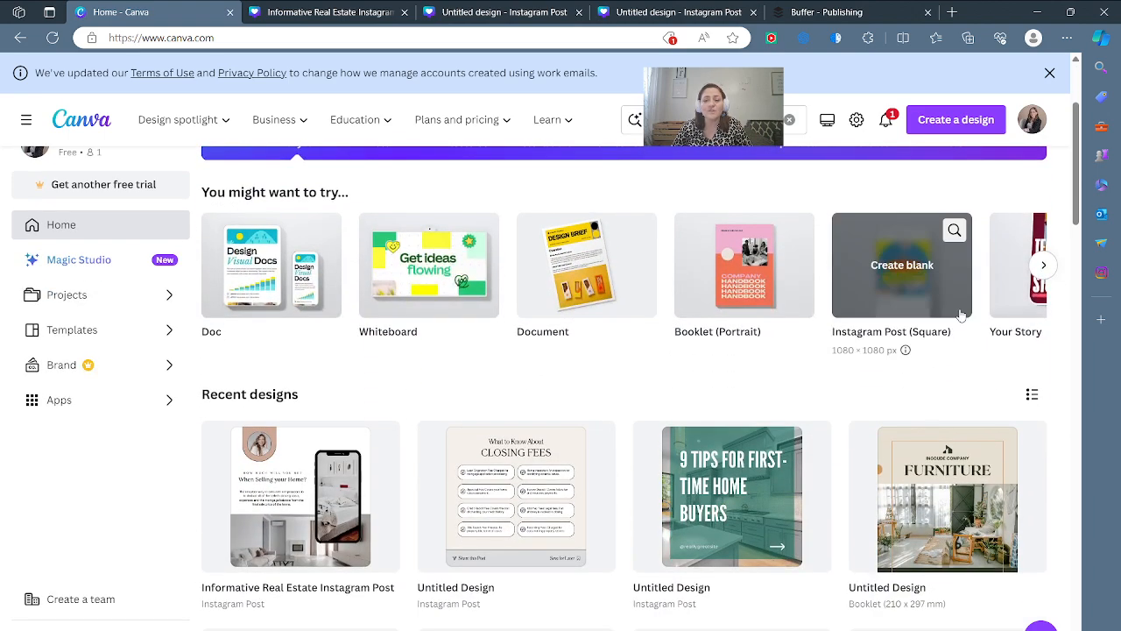
{"action": "scroll", "coordinate": [963, 319], "scroll_direction": "down", "scroll_amount": 4}
{"action": "scroll", "coordinate": [967, 326], "scroll_direction": "up", "scroll_amount": 2}
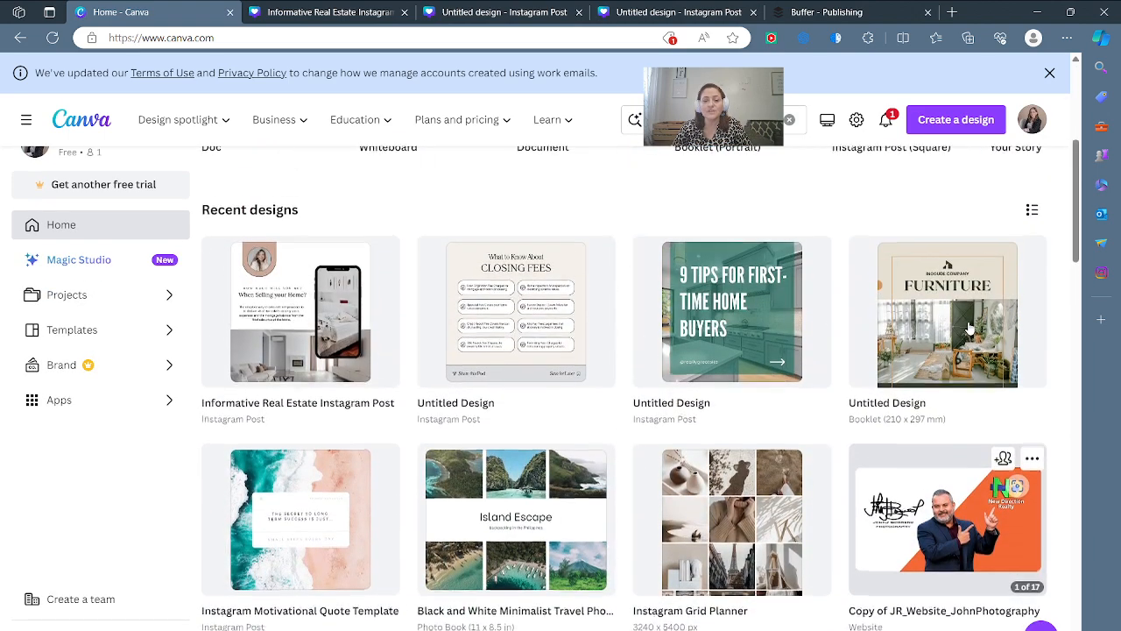
{"action": "scroll", "coordinate": [970, 328], "scroll_direction": "up", "scroll_amount": 5}
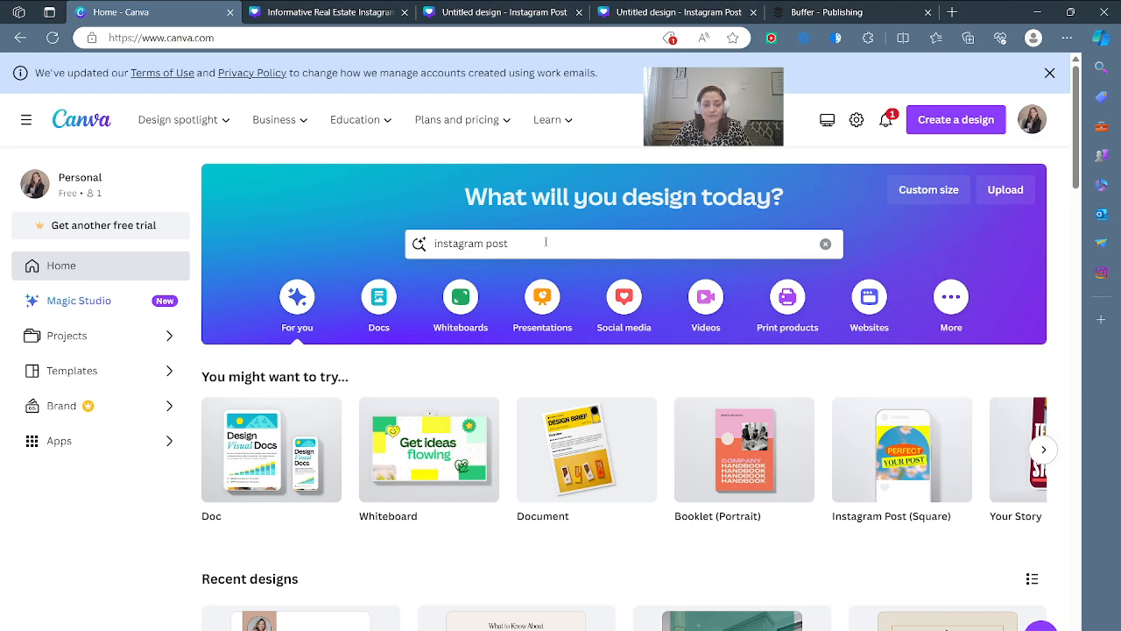
- Rename the recent design "Informative Real Estate Instagram Post" as "JR_Monthly Instagram Post"
{"action": "scroll", "coordinate": [631, 570], "scroll_direction": "down", "scroll_amount": 1}
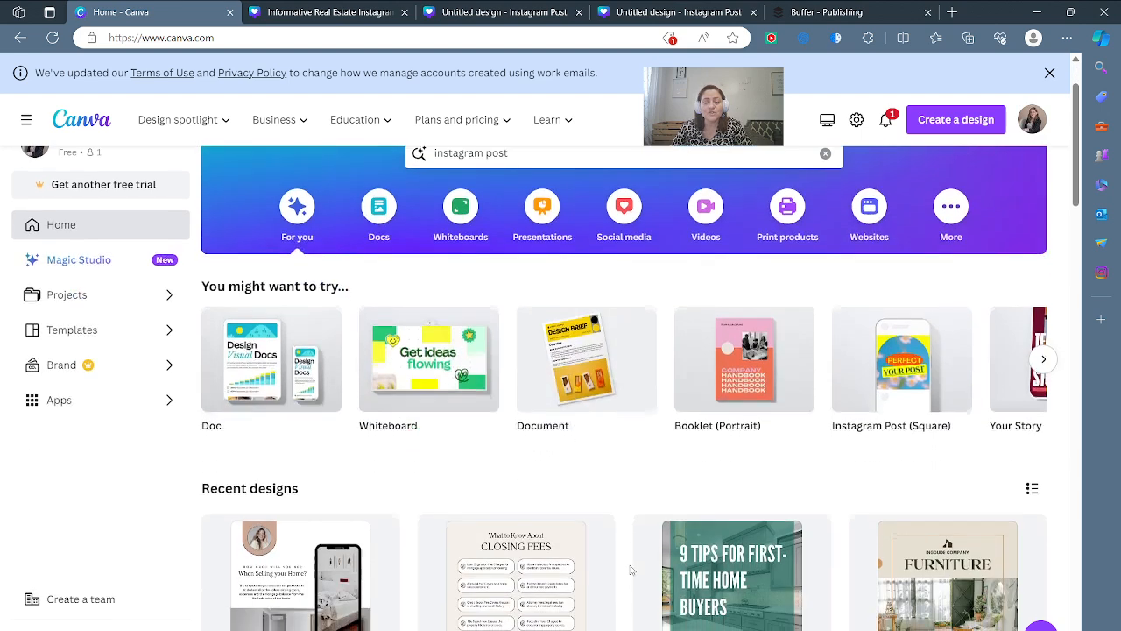
{"action": "scroll", "coordinate": [631, 570], "scroll_direction": "down", "scroll_amount": 1}
{"action": "scroll", "coordinate": [635, 580], "scroll_direction": "down", "scroll_amount": 1}
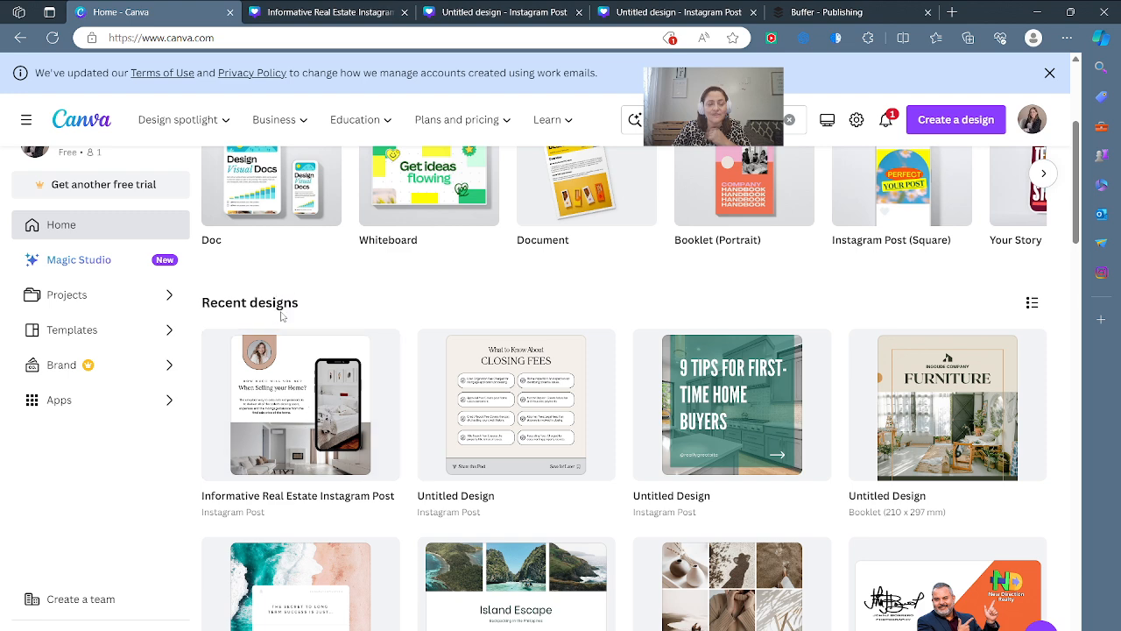
{"action": "left_click", "coordinate": [347, 495]}
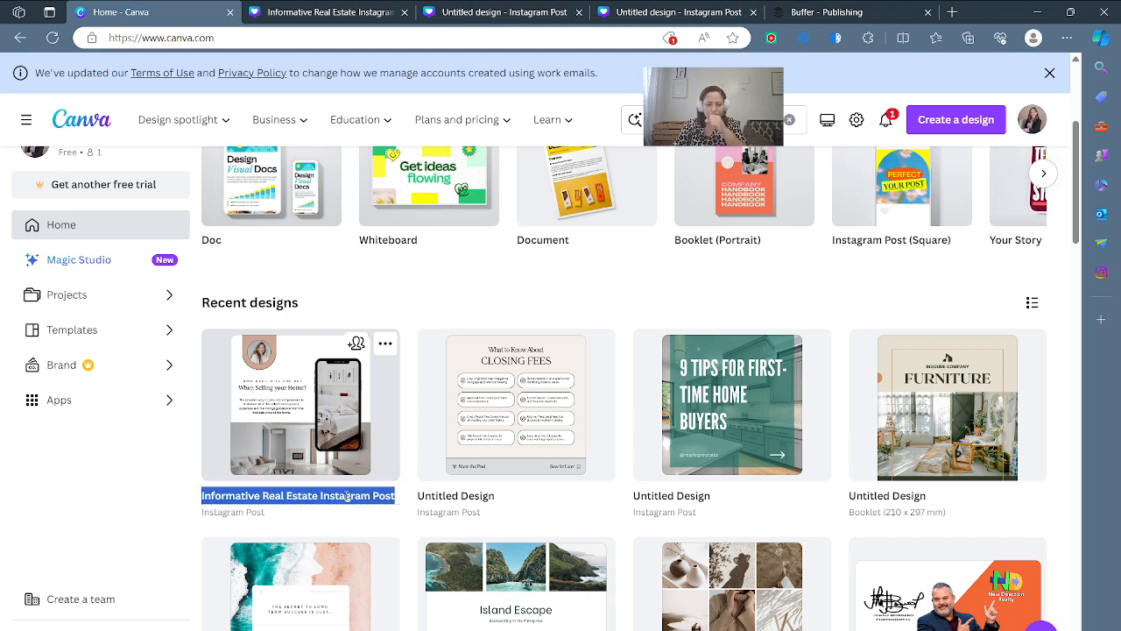
{"action": "key", "text": "BackSpace"}
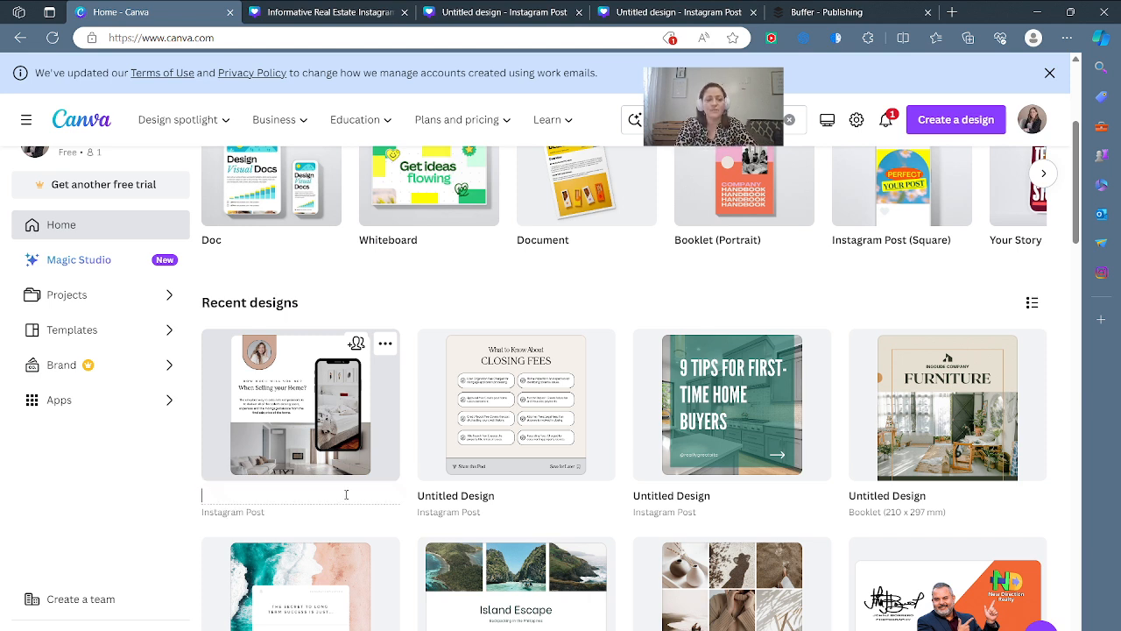
{"action": "type", "text": "JR_"}
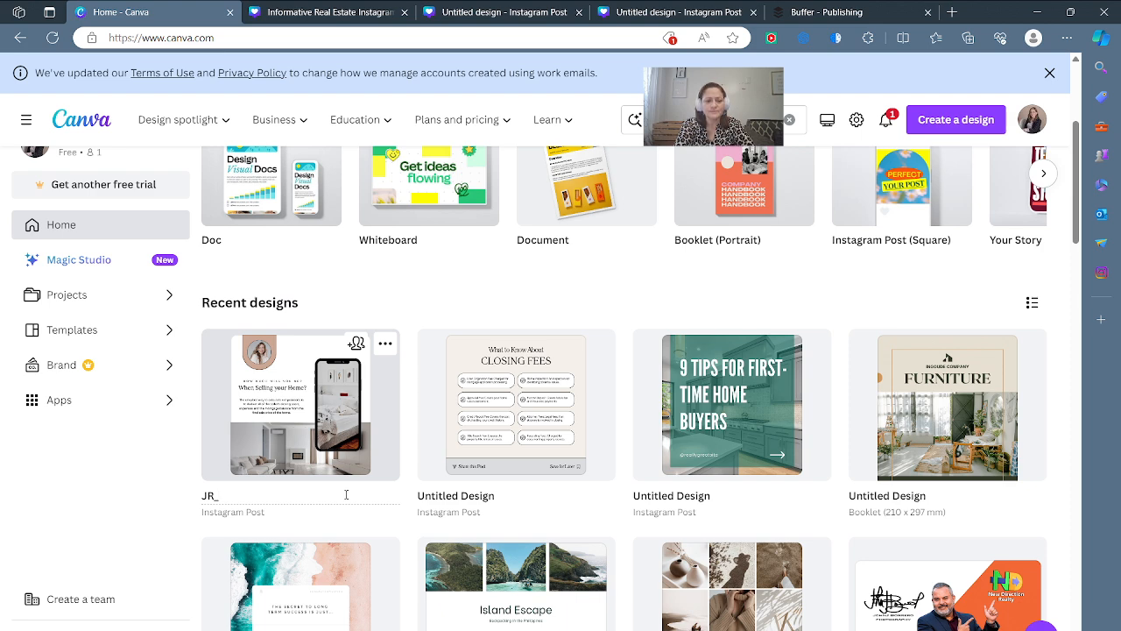
{"action": "type", "text": "Monthly "}
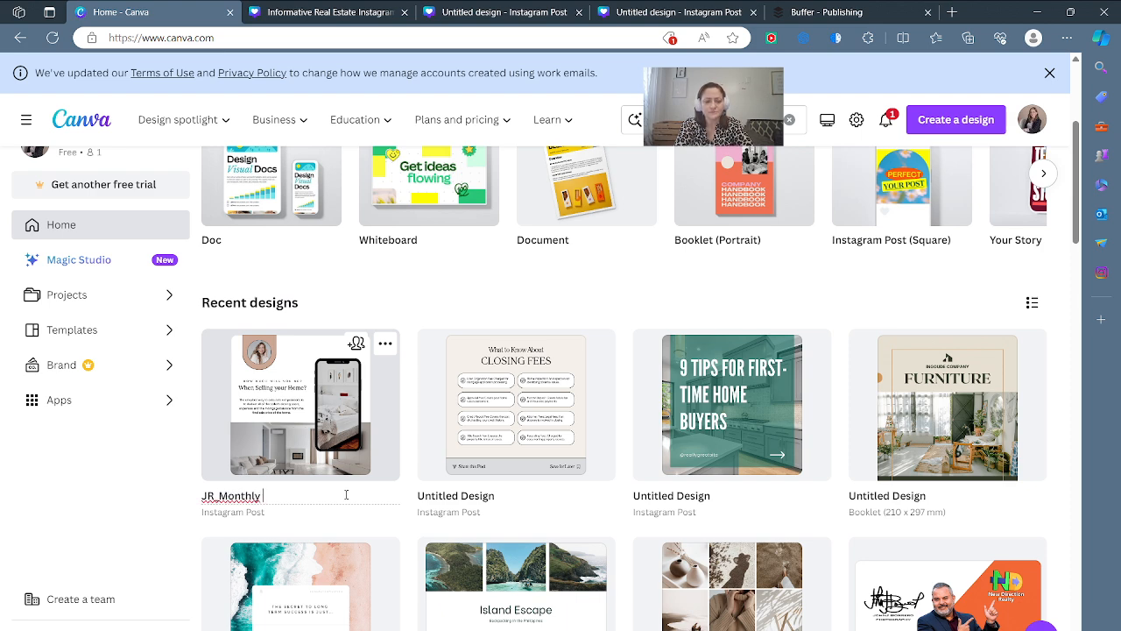
{"action": "type", "text": "Instag"}
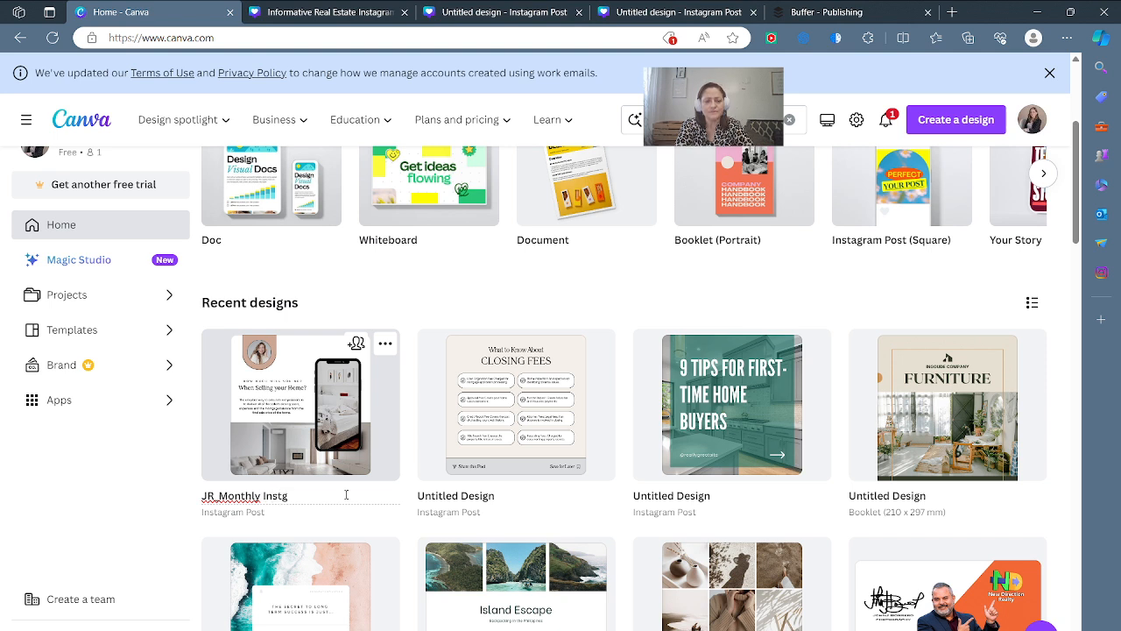
{"action": "key", "text": "BackSpace"}
{"action": "type", "text": "agra"}
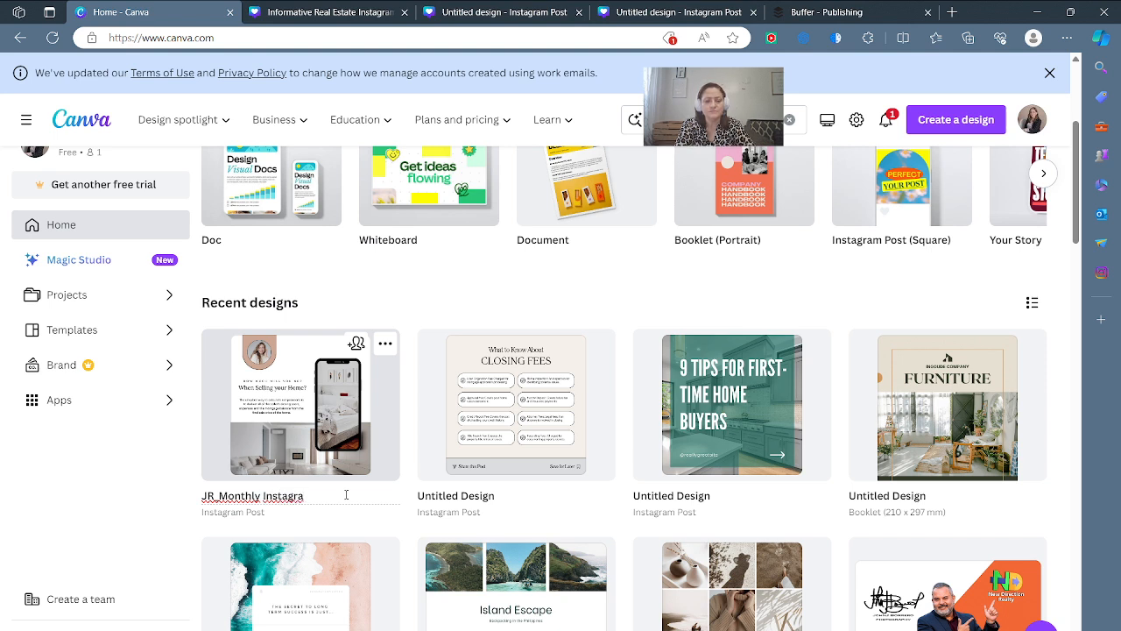
{"action": "type", "text": "m Post"}
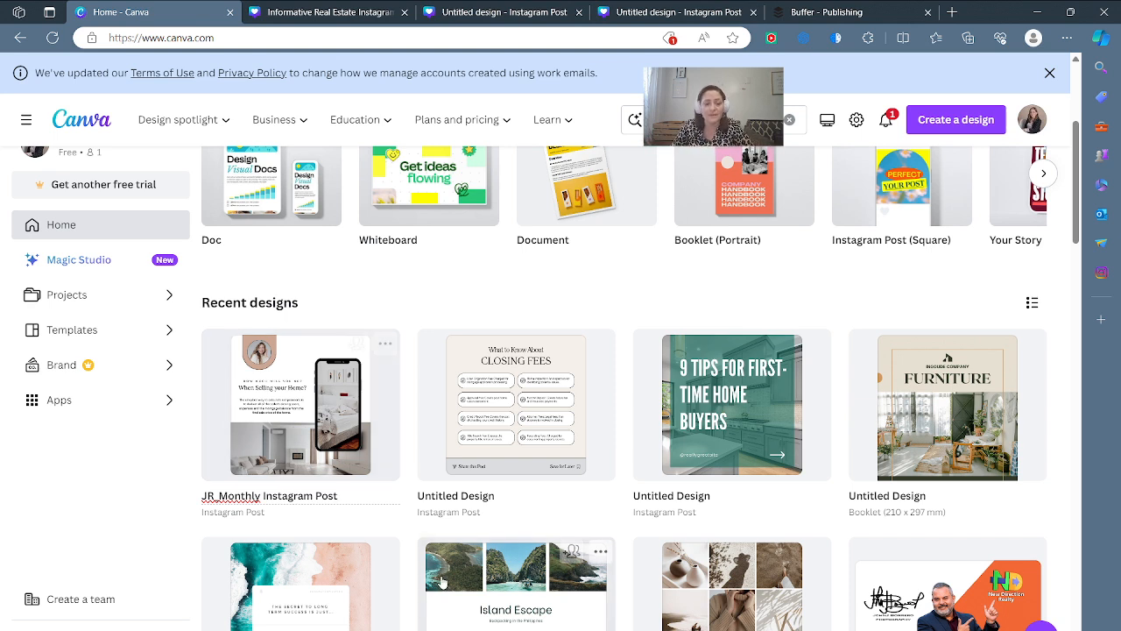
{"action": "left_click", "coordinate": [410, 523]}
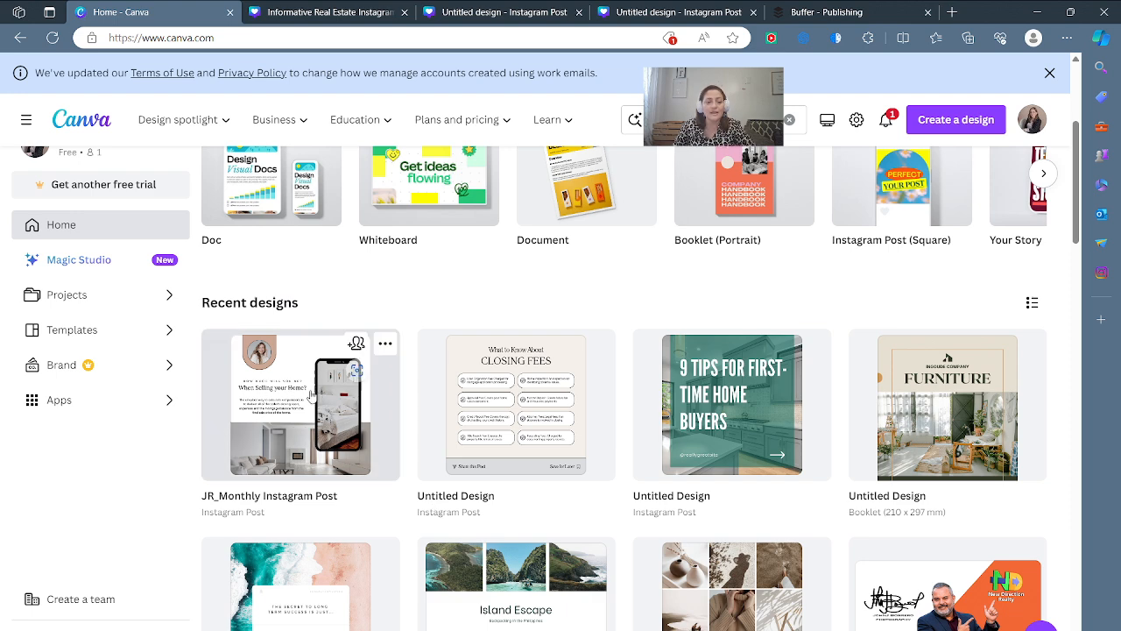
- Open the JR_Monthly Instagram Post design and apply the recently used "When Selling your Home?" template to its page
{"action": "left_click", "coordinate": [312, 396]}
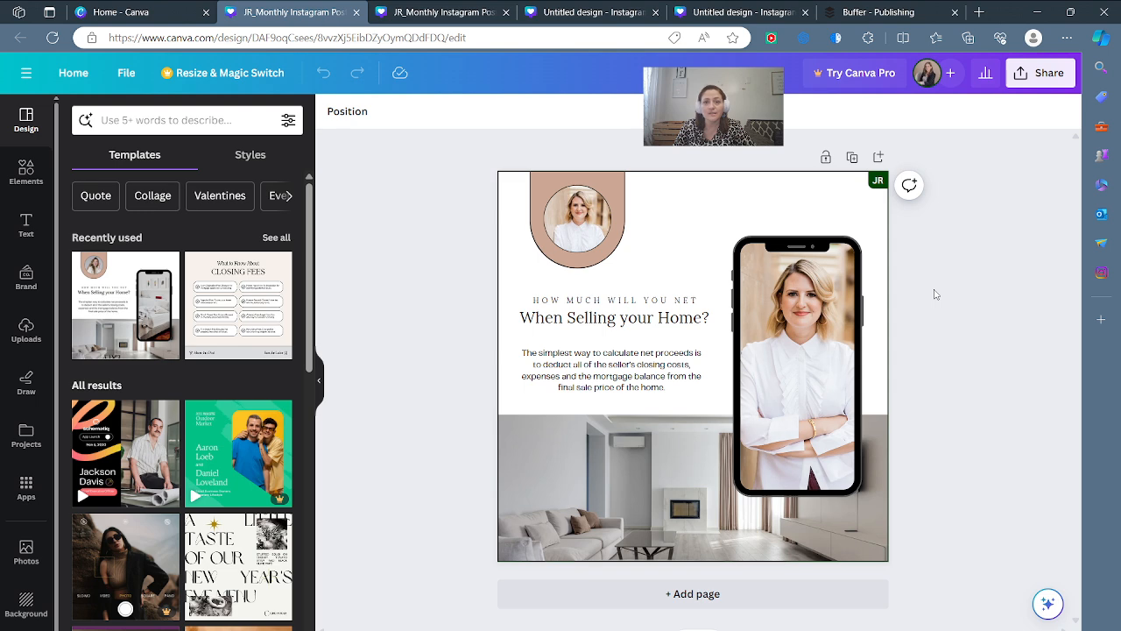
{"action": "left_click", "coordinate": [129, 325]}
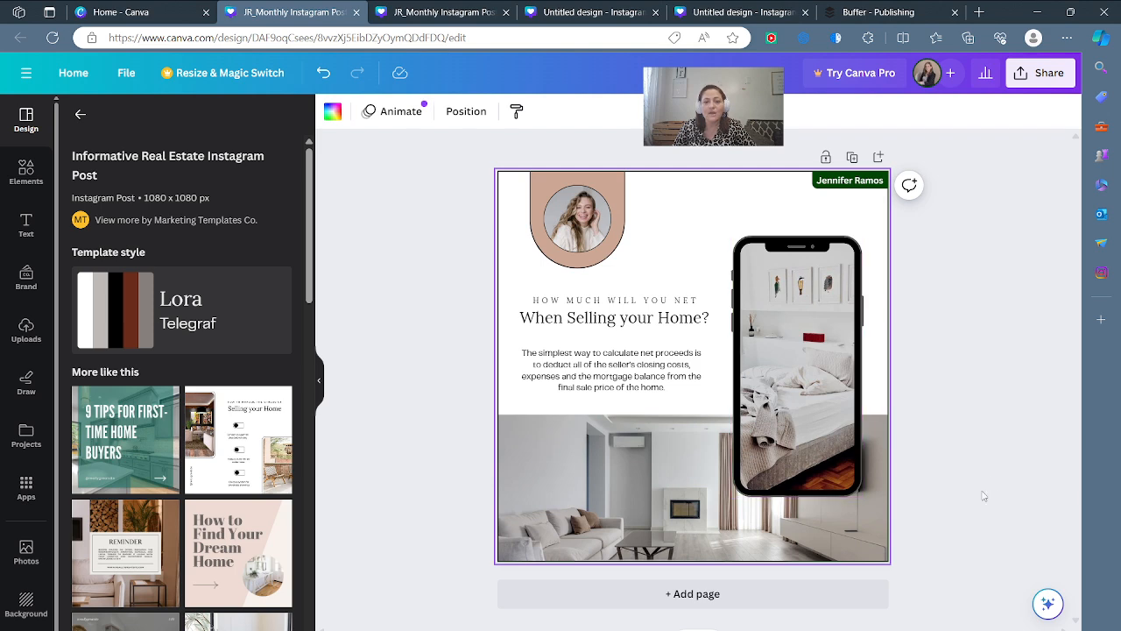
{"action": "left_click", "coordinate": [1011, 324]}
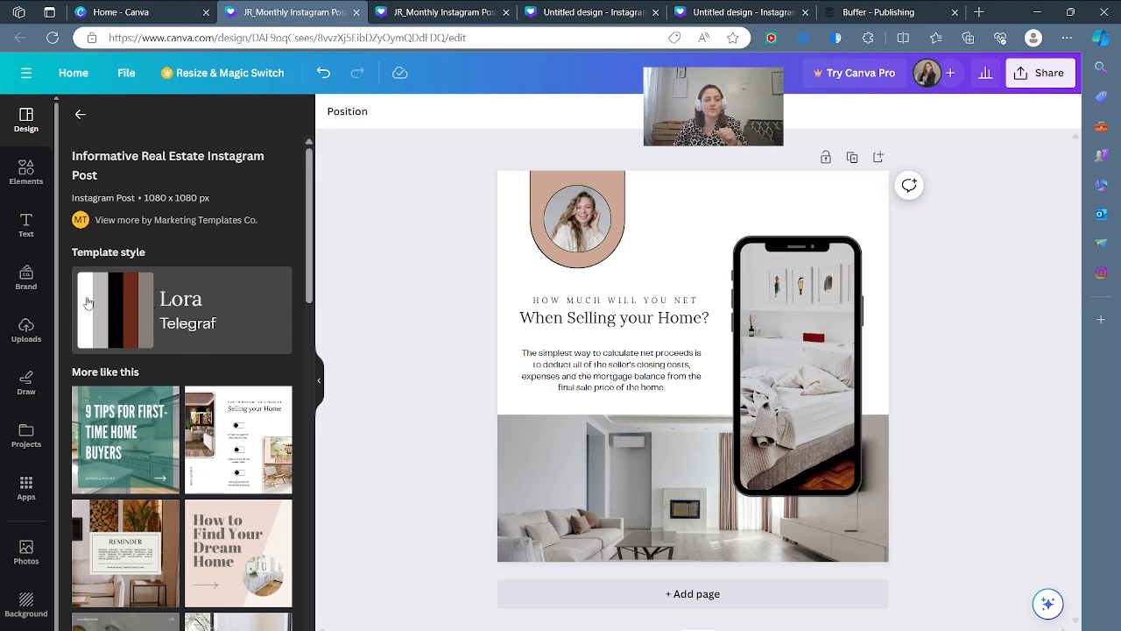
- Try the Lora and Telegraf template style on the page, and reapply the recently used "When Selling your Home?" template
{"action": "left_click", "coordinate": [128, 322]}
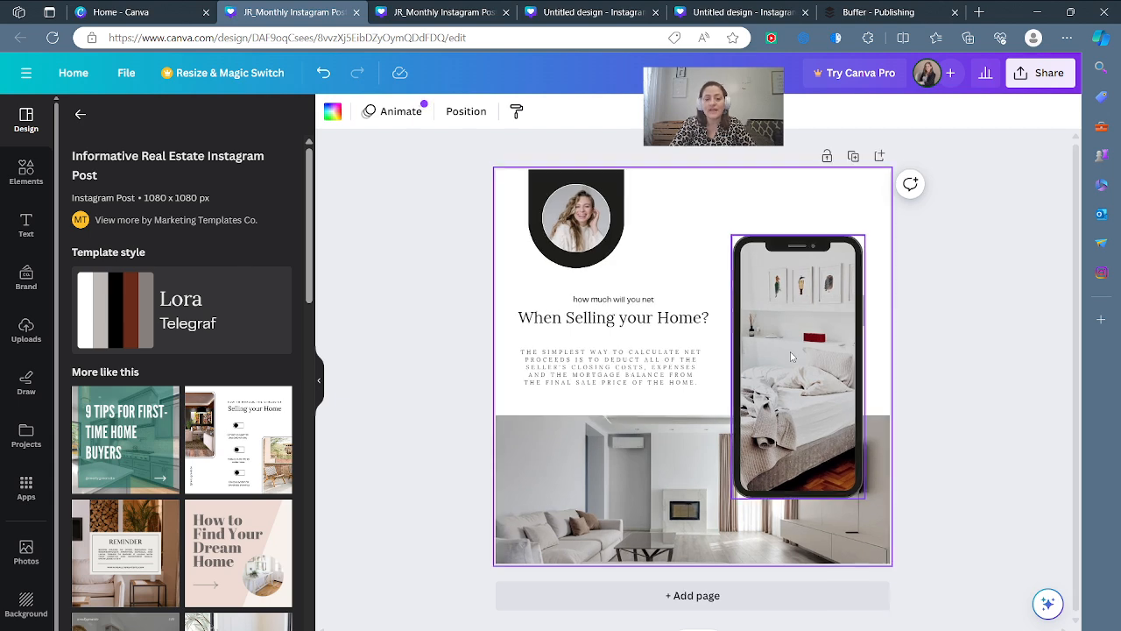
{"action": "scroll", "coordinate": [791, 357], "scroll_direction": "up", "scroll_amount": 2}
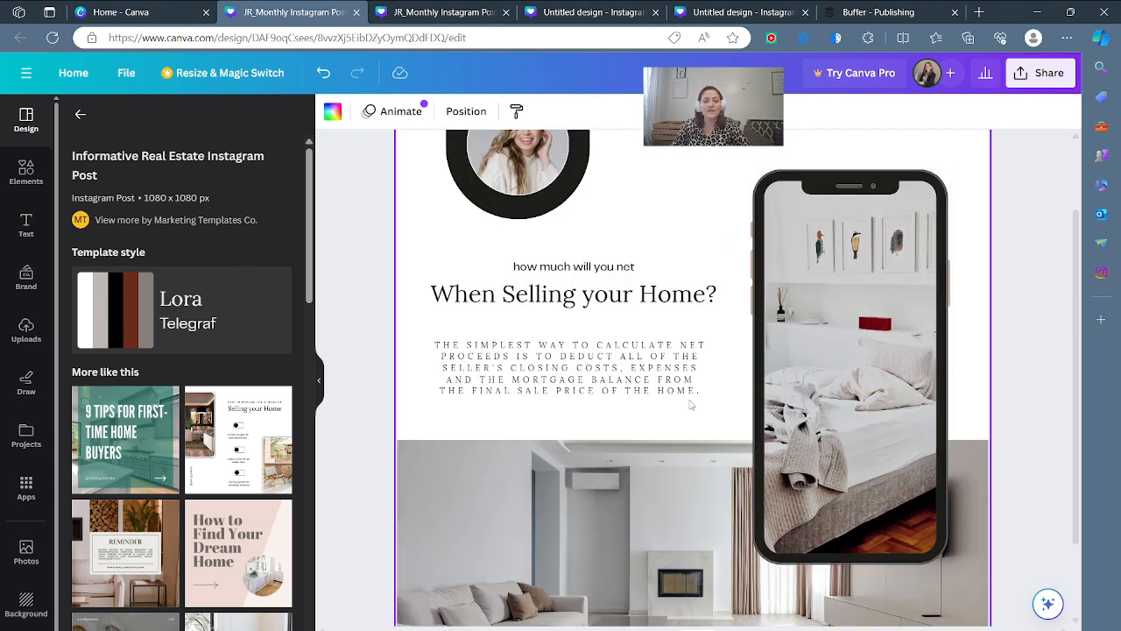
{"action": "scroll", "coordinate": [714, 230], "scroll_direction": "up", "scroll_amount": 2}
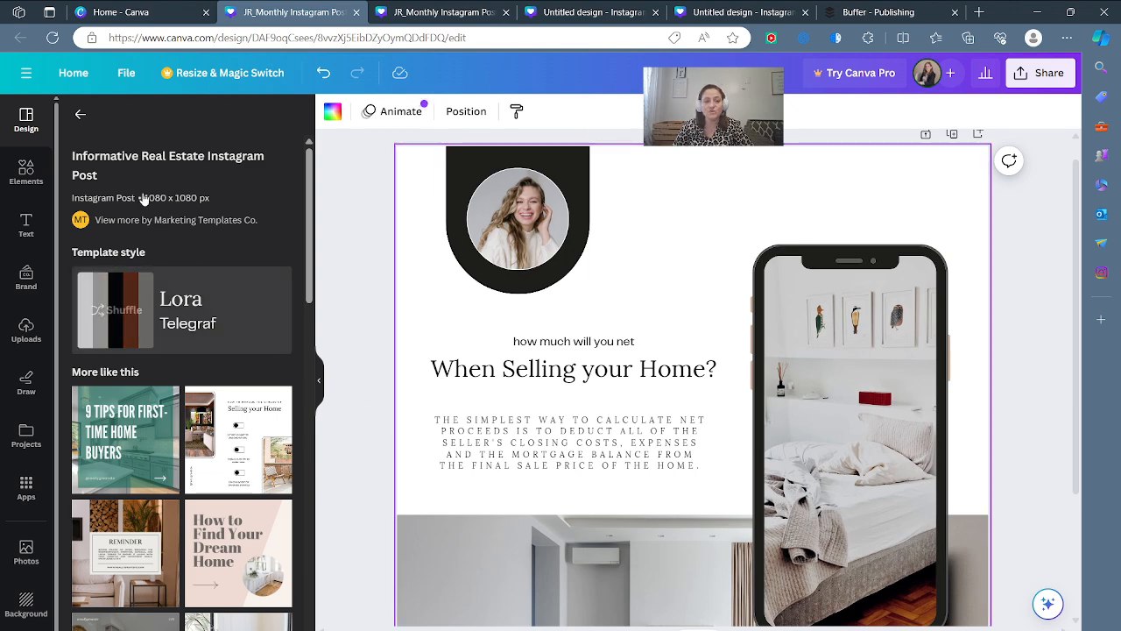
{"action": "left_click", "coordinate": [79, 114]}
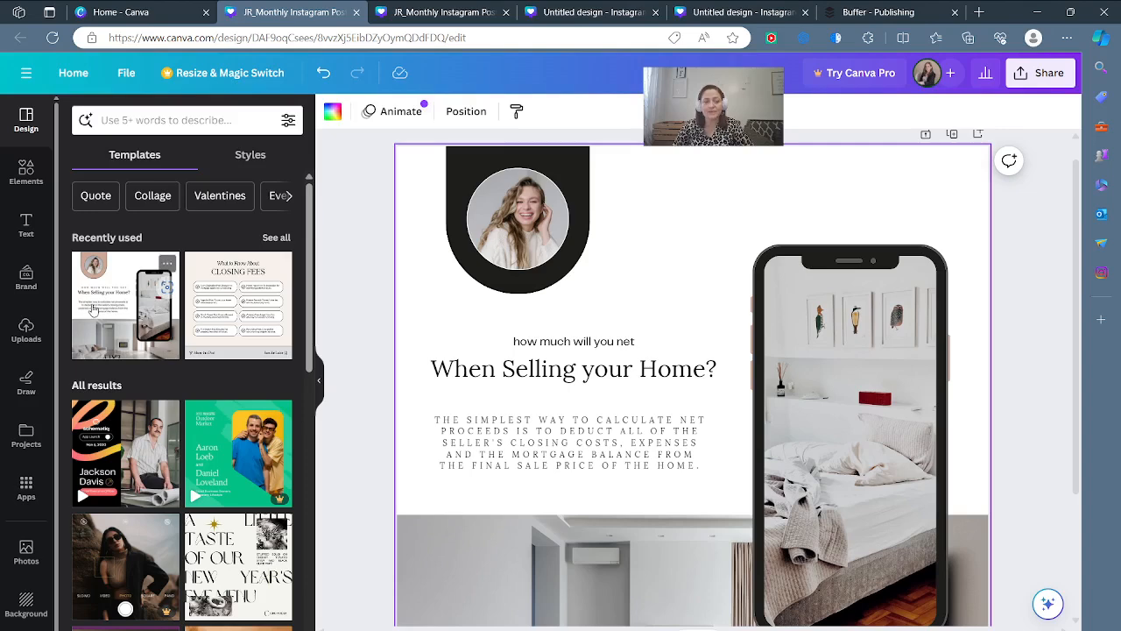
{"action": "left_click", "coordinate": [99, 303]}
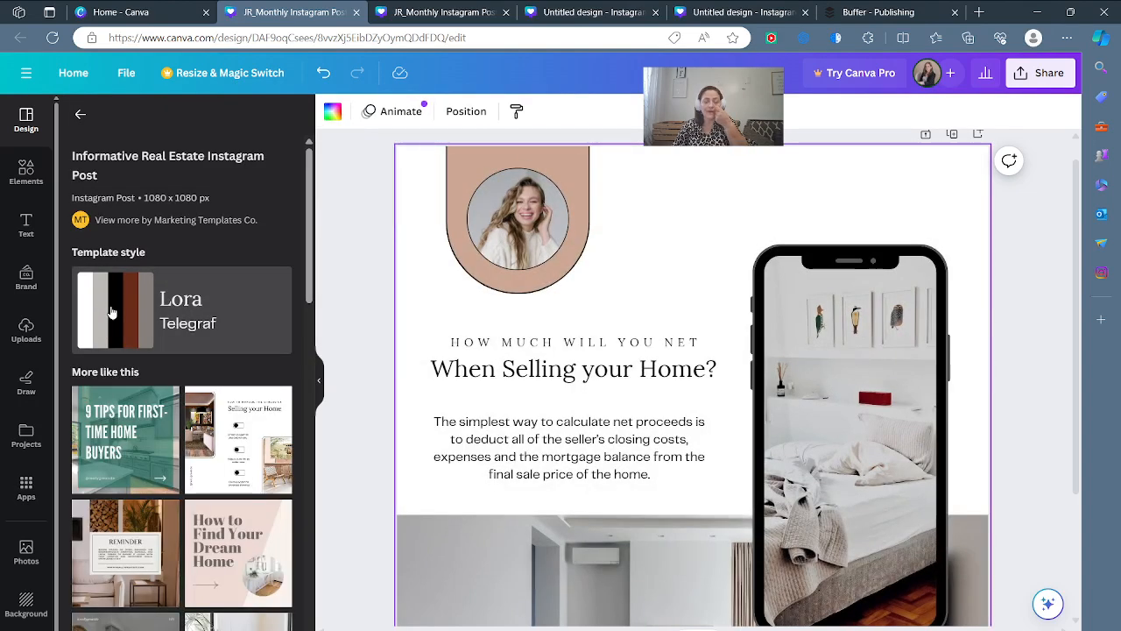
- Check the font and size of the "When Selling your Home?" headline, the line above it and the body paragraph
{"action": "left_click", "coordinate": [616, 376]}
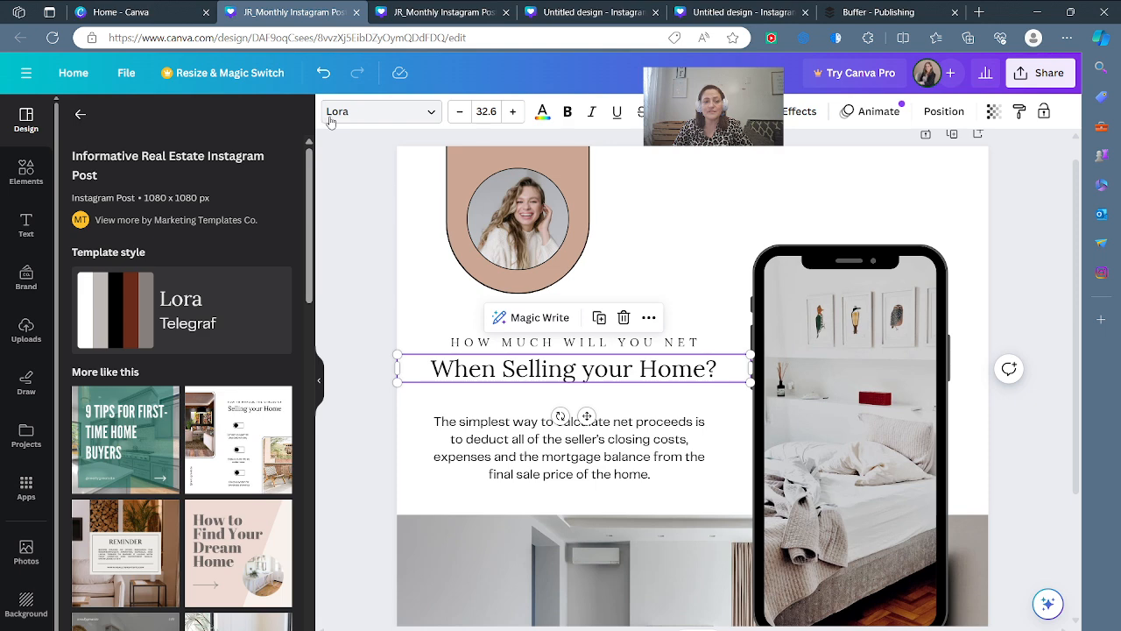
{"action": "left_click", "coordinate": [475, 346]}
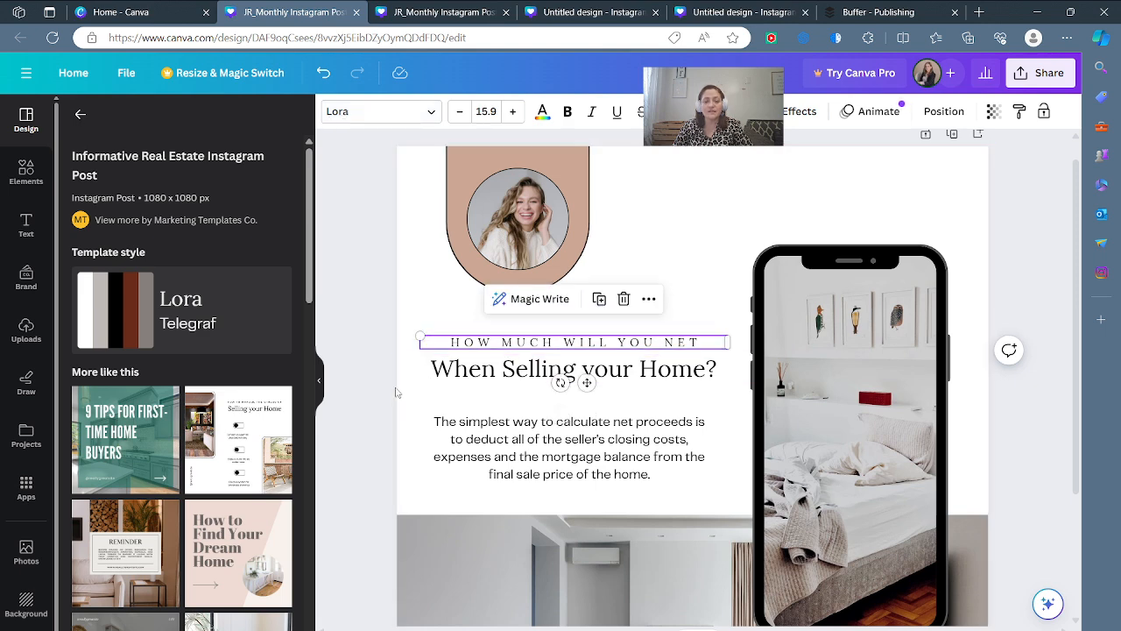
{"action": "left_click", "coordinate": [603, 455]}
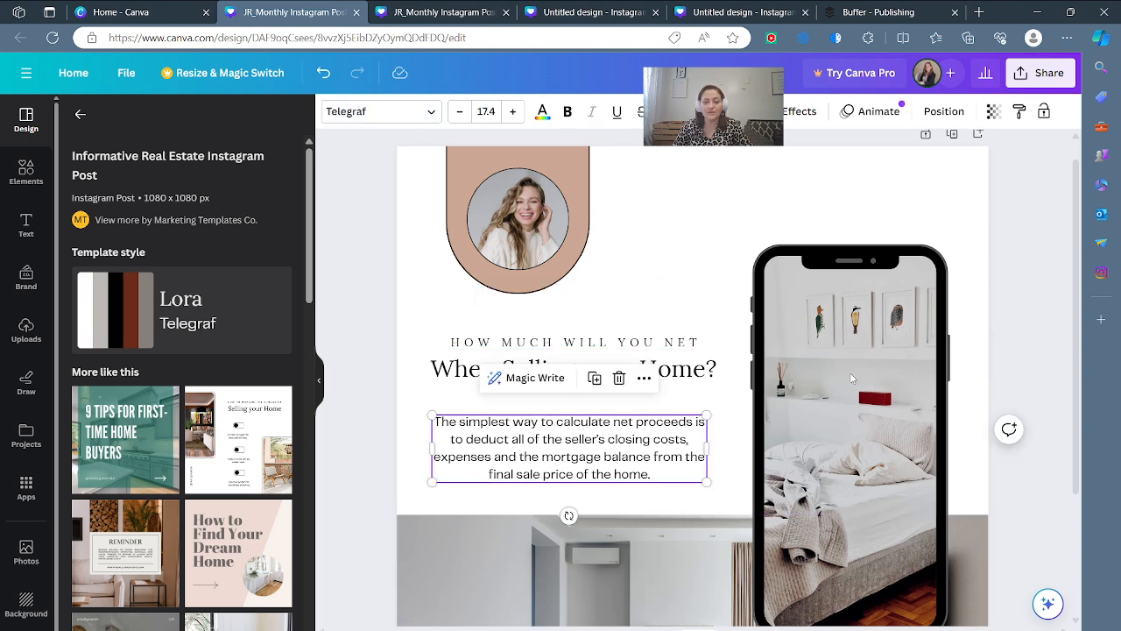
- Review the whole post layout, from the round portrait and phone mockup down to the living room photo
{"action": "scroll", "coordinate": [1025, 346], "scroll_direction": "down", "scroll_amount": 2}
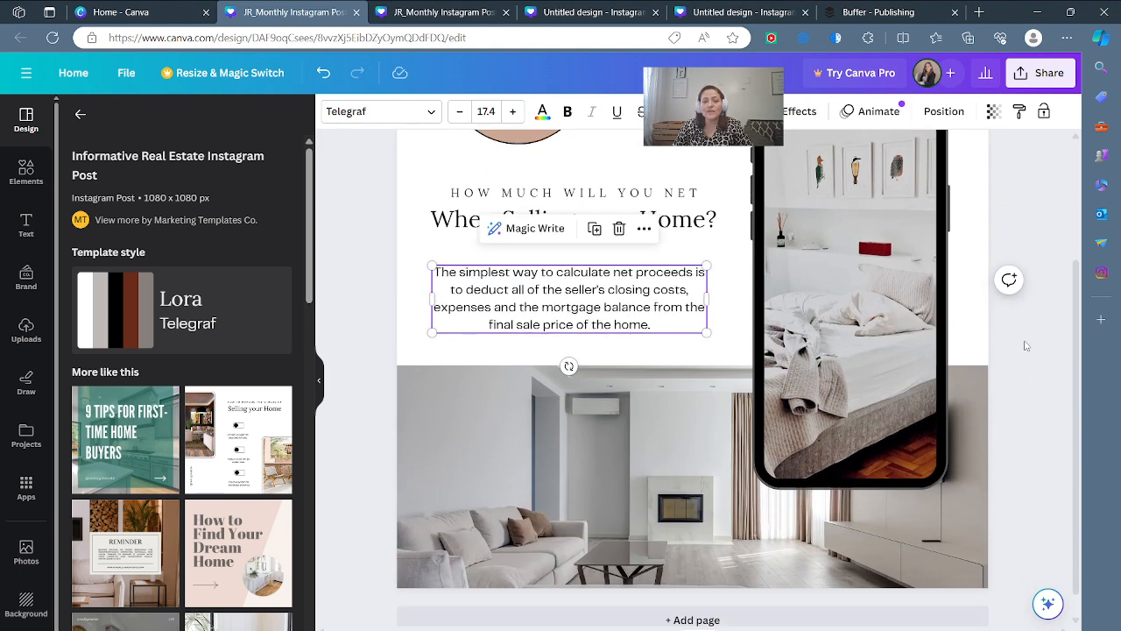
{"action": "scroll", "coordinate": [1029, 345], "scroll_direction": "down", "scroll_amount": 1}
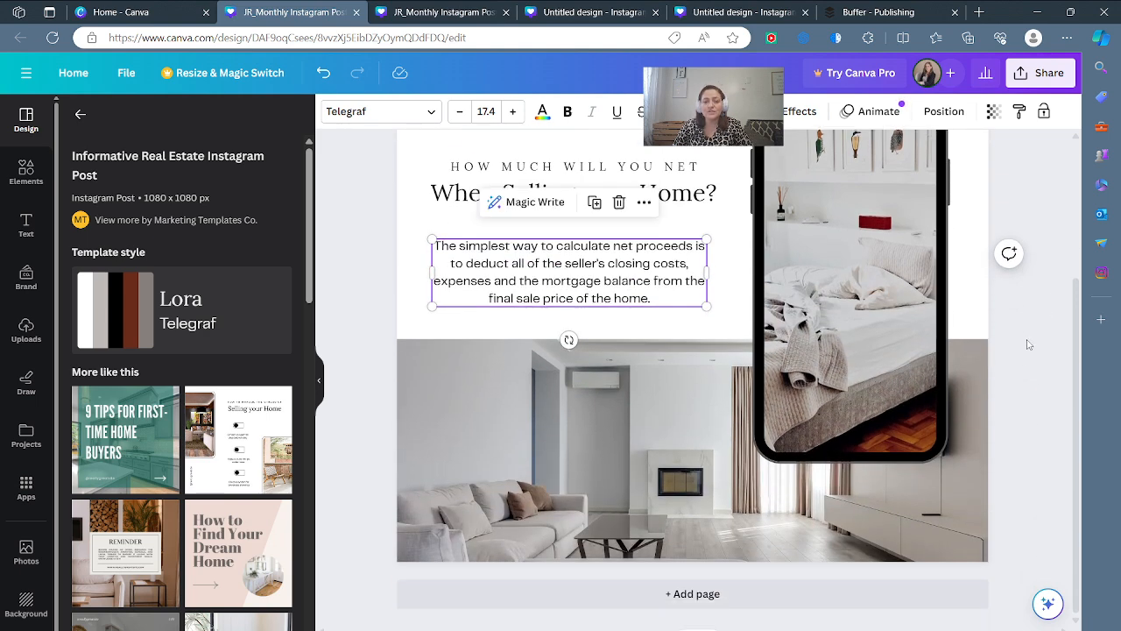
{"action": "scroll", "coordinate": [1029, 344], "scroll_direction": "up", "scroll_amount": 2}
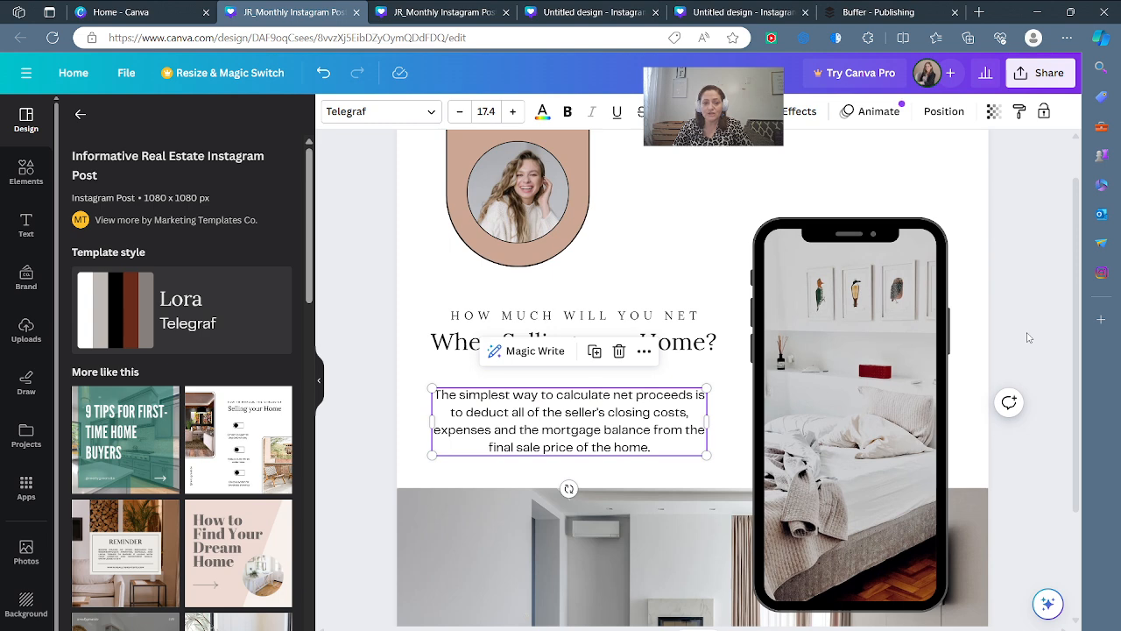
{"action": "scroll", "coordinate": [1028, 337], "scroll_direction": "up", "scroll_amount": 1}
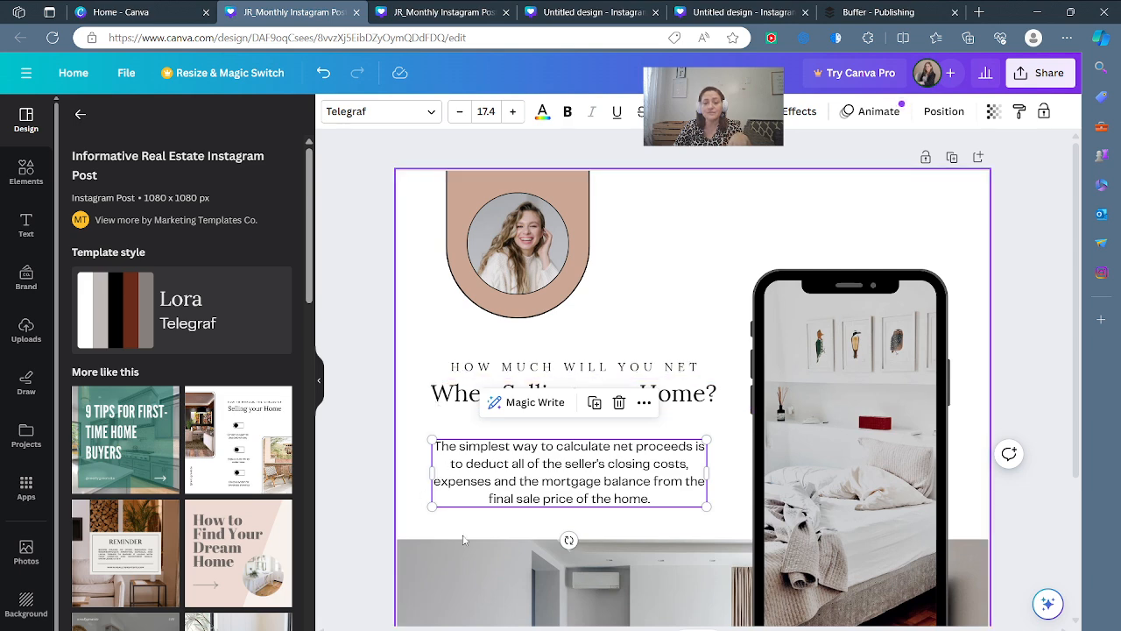
{"action": "scroll", "coordinate": [779, 312], "scroll_direction": "down", "scroll_amount": 3}
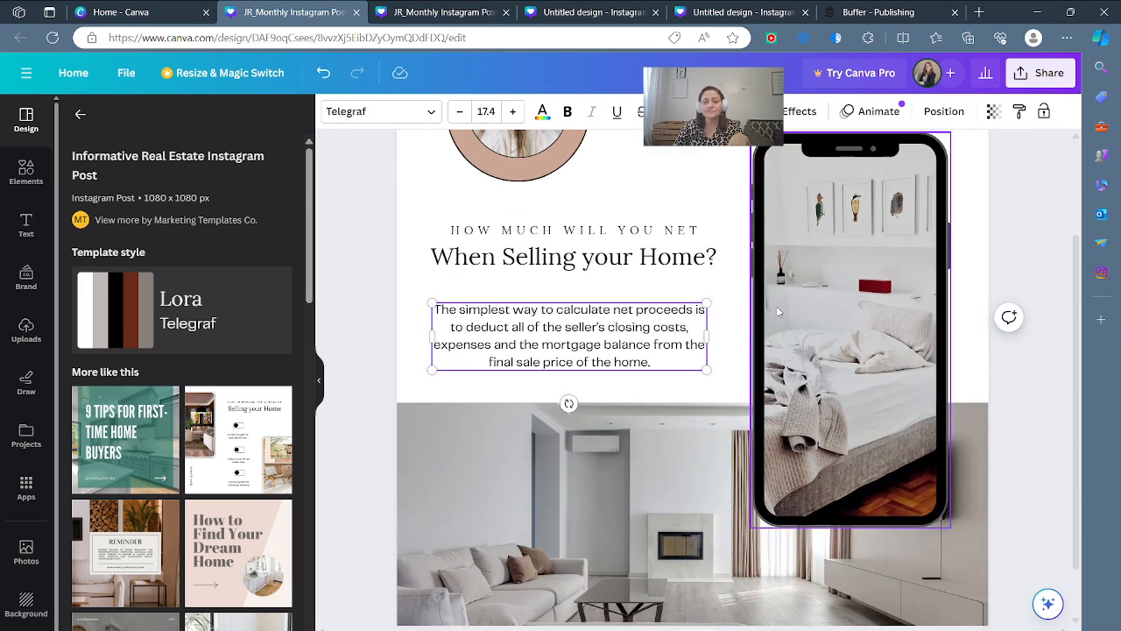
{"action": "scroll", "coordinate": [780, 313], "scroll_direction": "down", "scroll_amount": 1}
{"action": "scroll", "coordinate": [778, 308], "scroll_direction": "up", "scroll_amount": 3}
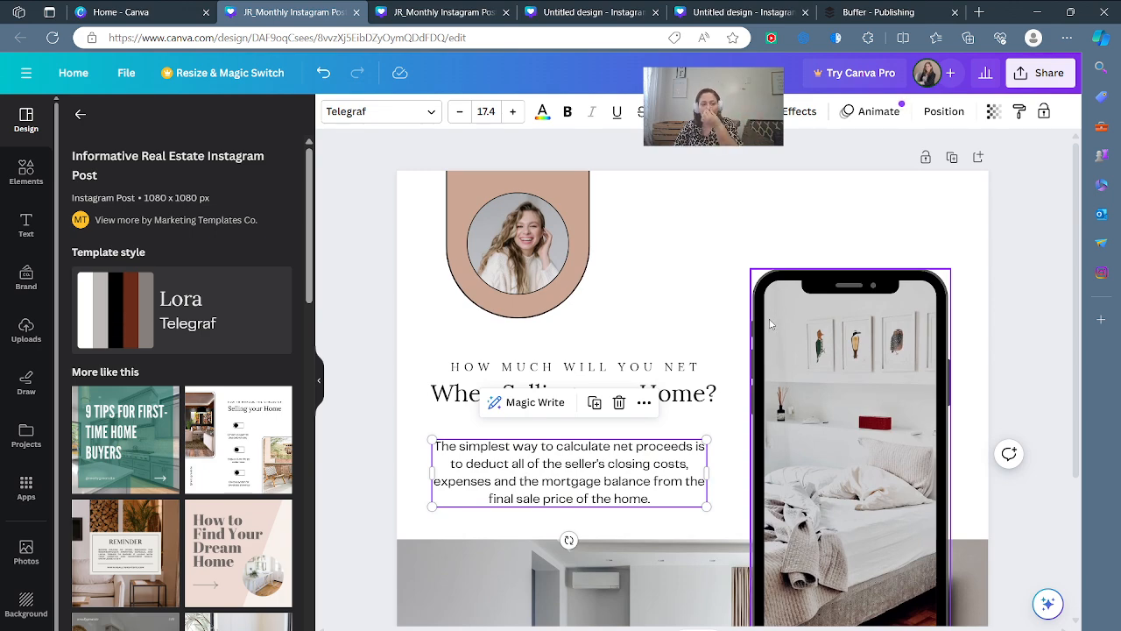
{"action": "scroll", "coordinate": [778, 326], "scroll_direction": "down", "scroll_amount": 4}
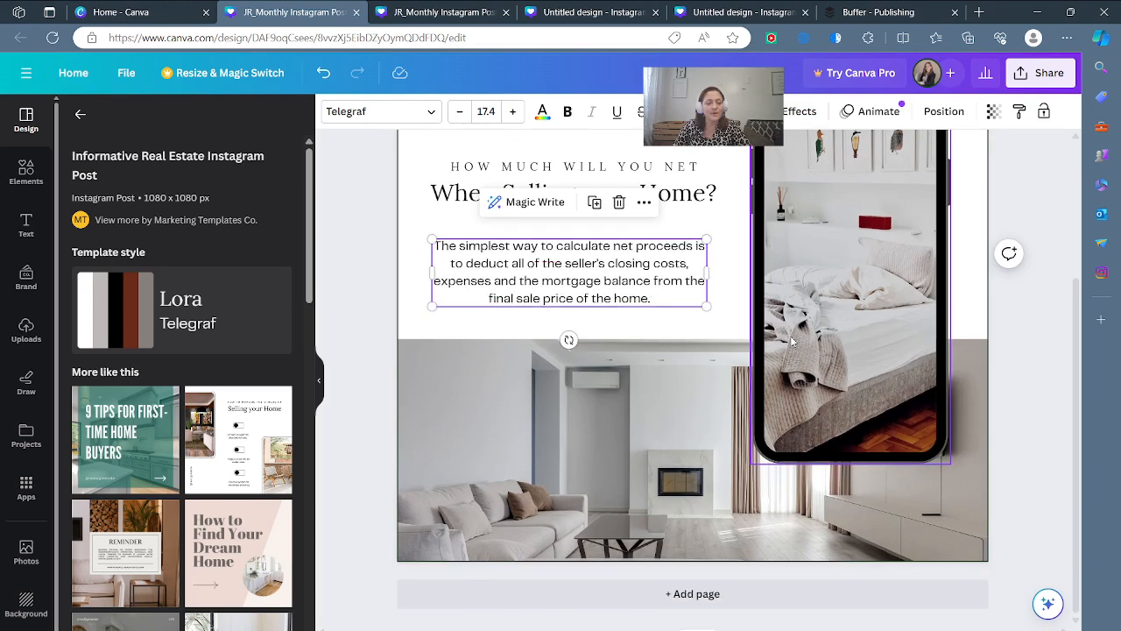
{"action": "mouse_move", "coordinate": [219, 525]}
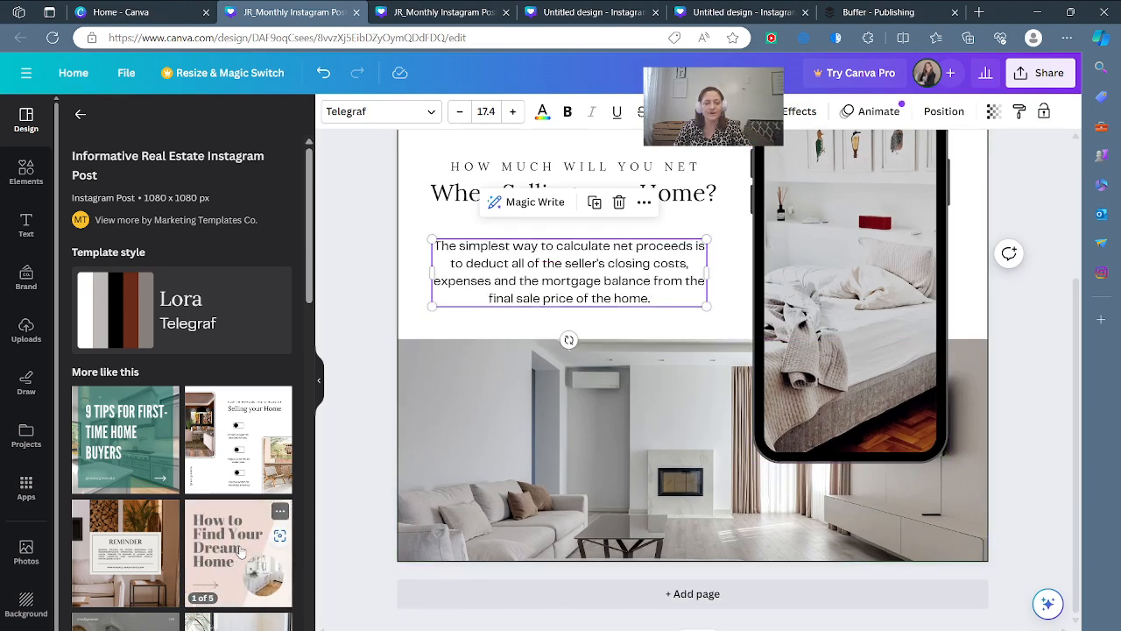
- Try the "Why Should You Hire a Real Estate Agent?" checklist template on page 1 and undo it
{"action": "mouse_move", "coordinate": [167, 536]}
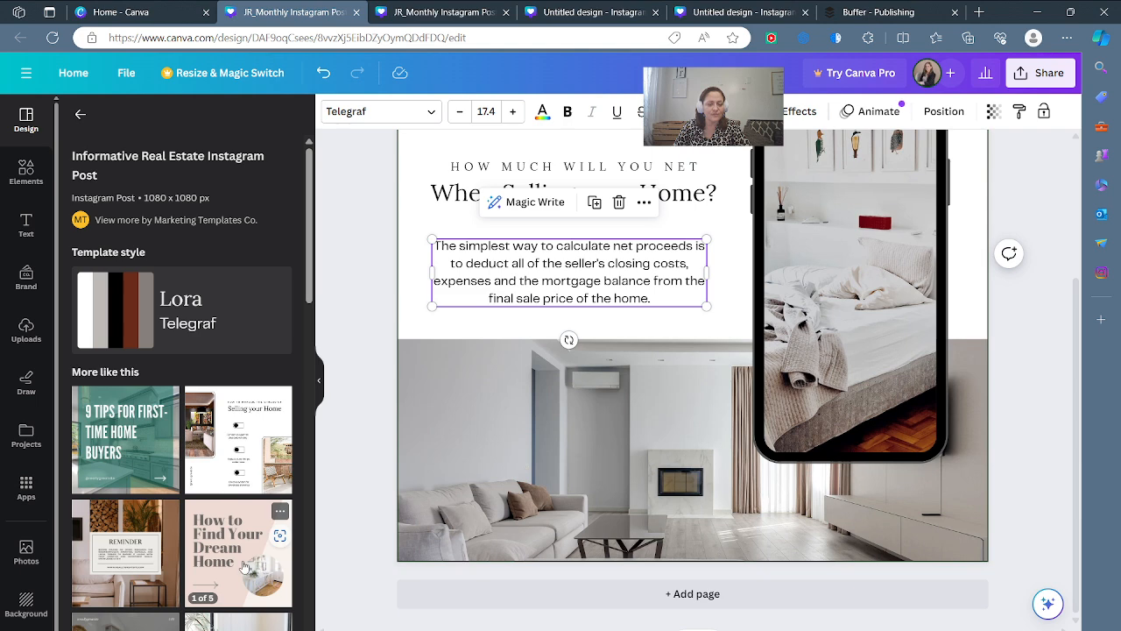
{"action": "scroll", "coordinate": [244, 567], "scroll_direction": "down", "scroll_amount": 2}
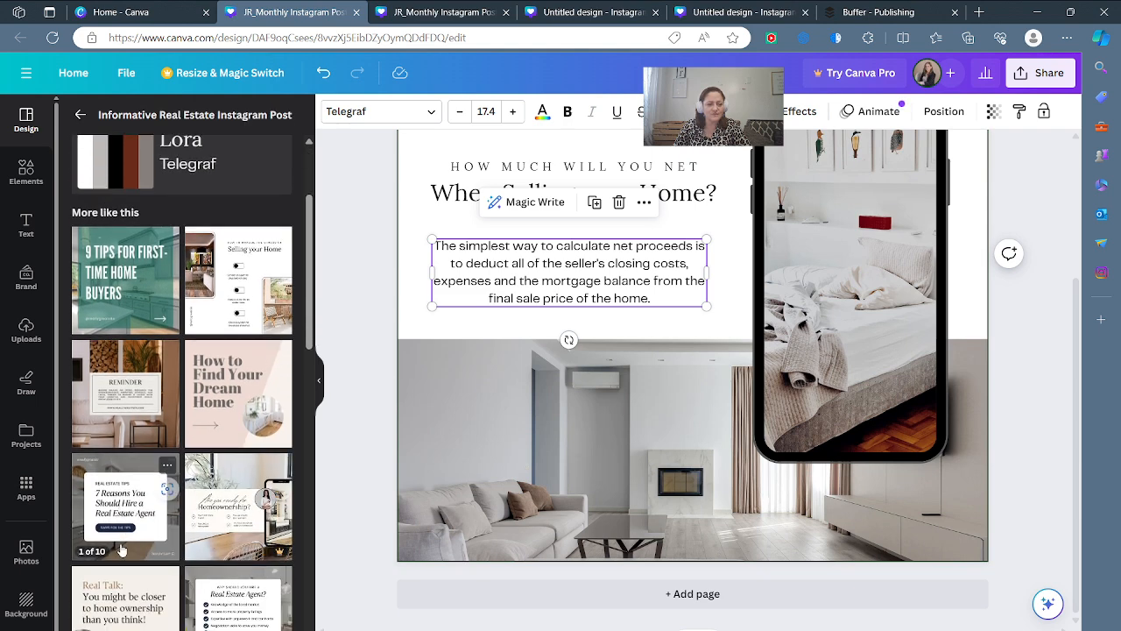
{"action": "scroll", "coordinate": [173, 576], "scroll_direction": "down", "scroll_amount": 3}
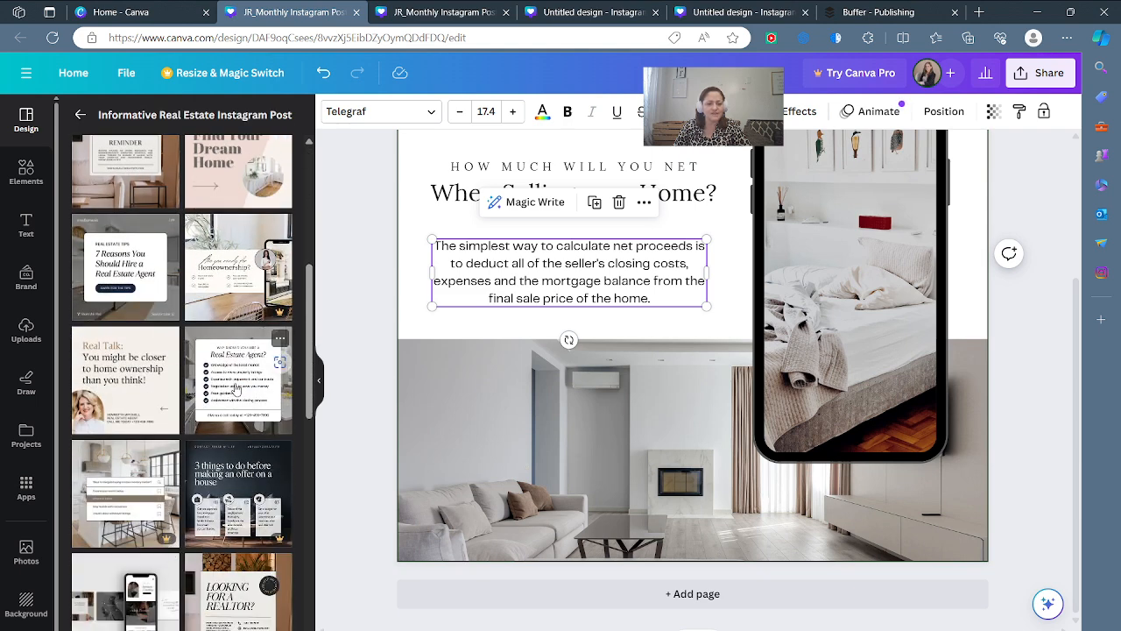
{"action": "left_click", "coordinate": [235, 389]}
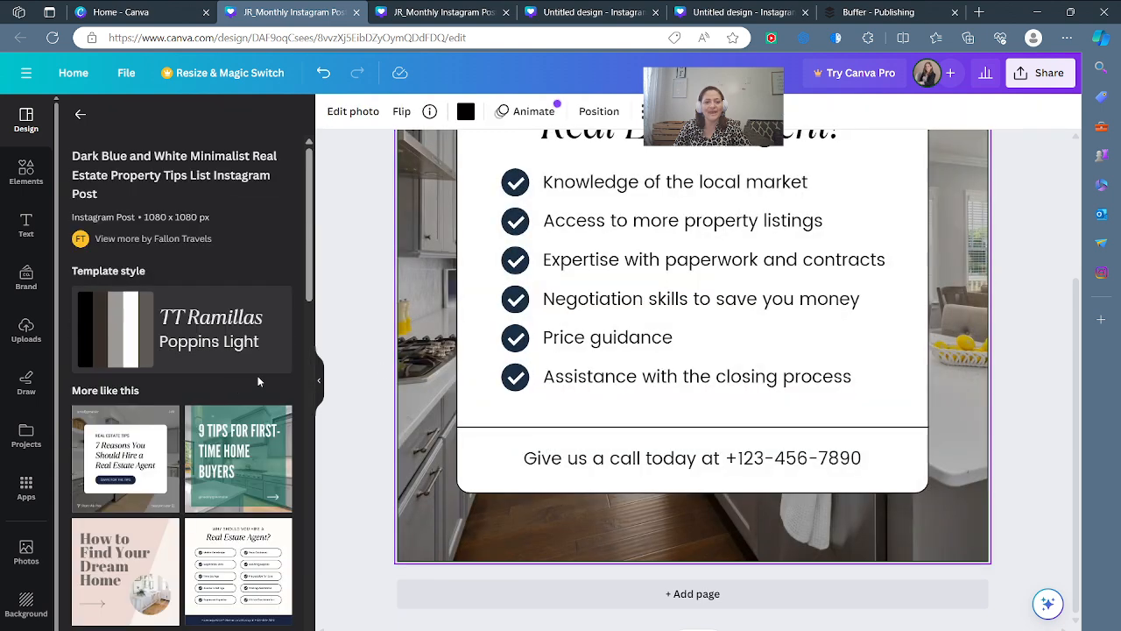
{"action": "scroll", "coordinate": [770, 409], "scroll_direction": "up", "scroll_amount": 3}
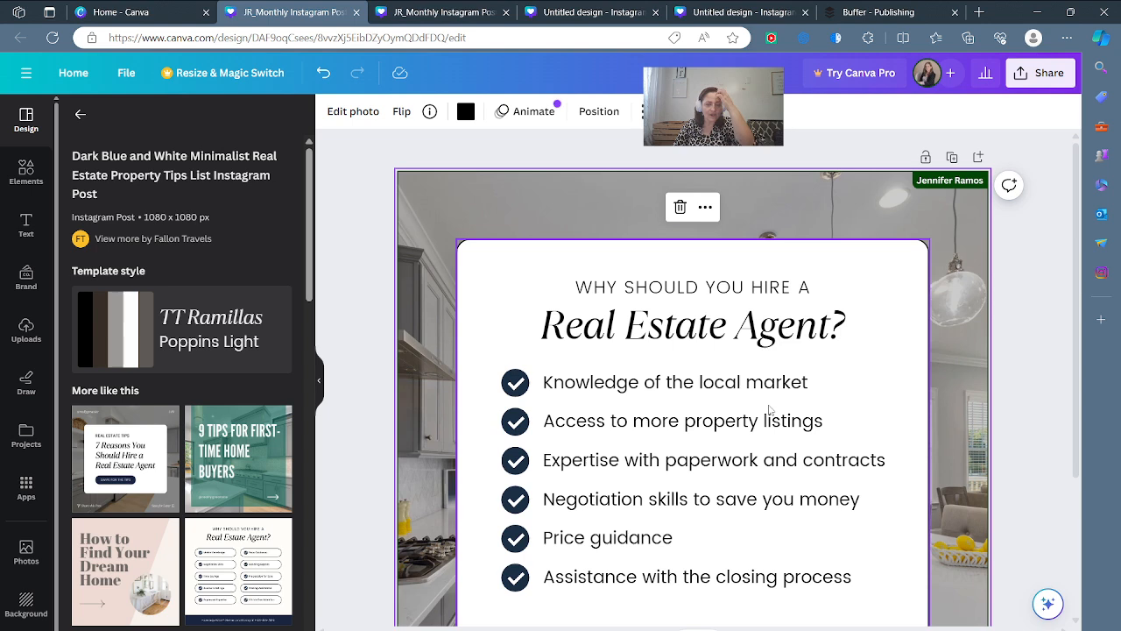
{"action": "key", "text": "ctrl+z"}
{"action": "scroll", "coordinate": [870, 484], "scroll_direction": "down", "scroll_amount": 3}
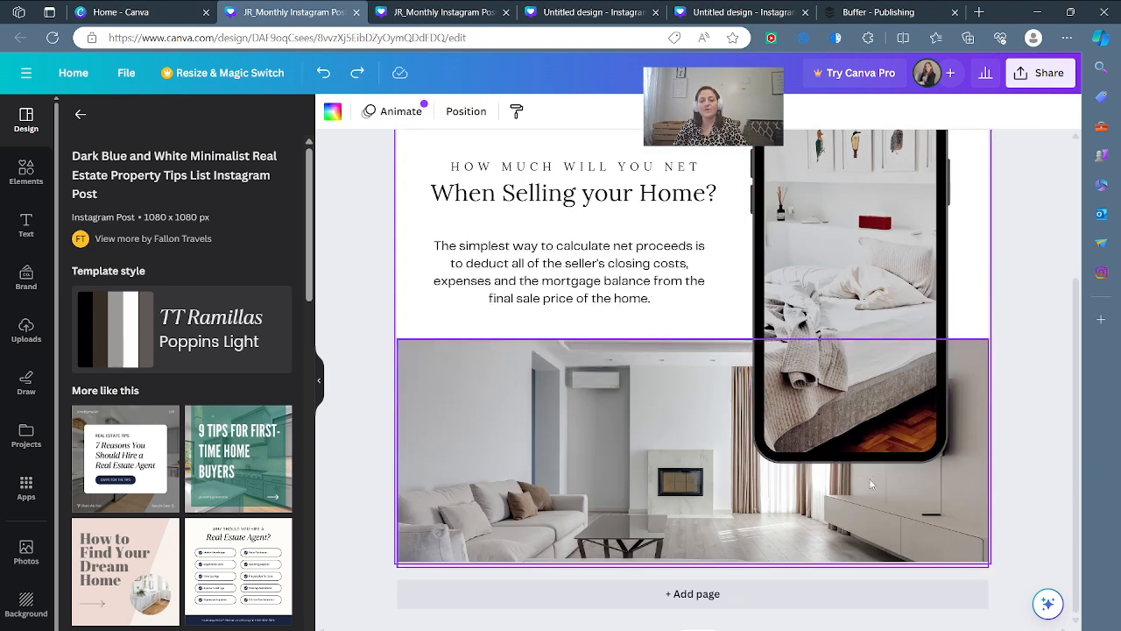
- Add a blank second page, try the Pro "Home Buying Process in nine simple steps" template, and dismiss the upgrade offer
{"action": "left_click", "coordinate": [688, 597]}
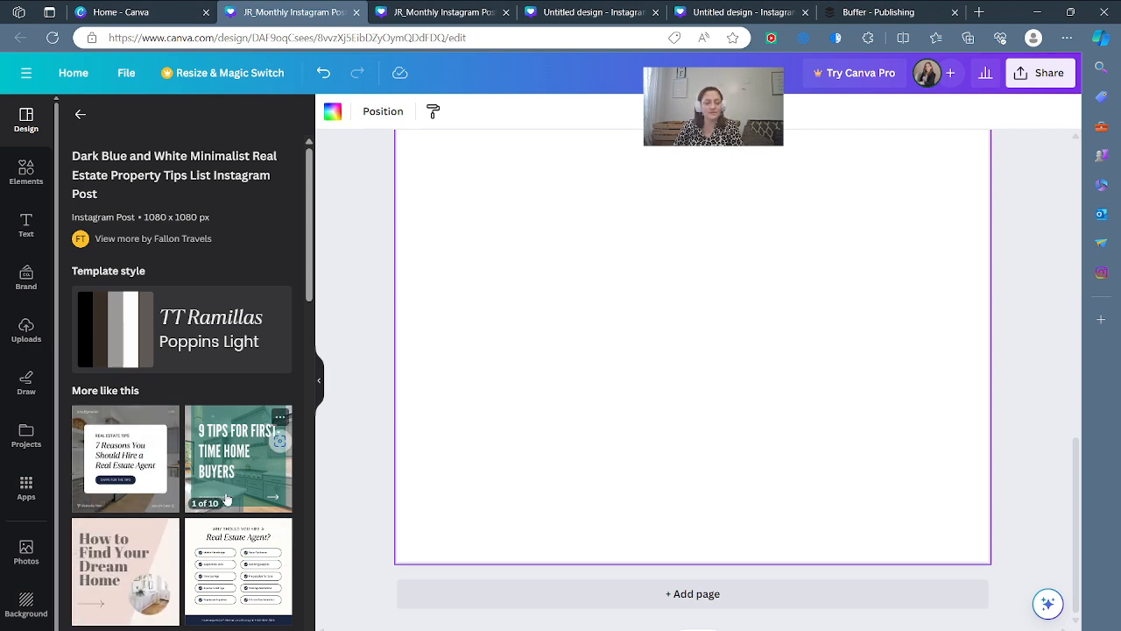
{"action": "scroll", "coordinate": [227, 497], "scroll_direction": "down", "scroll_amount": 3}
{"action": "scroll", "coordinate": [227, 498], "scroll_direction": "down", "scroll_amount": 4}
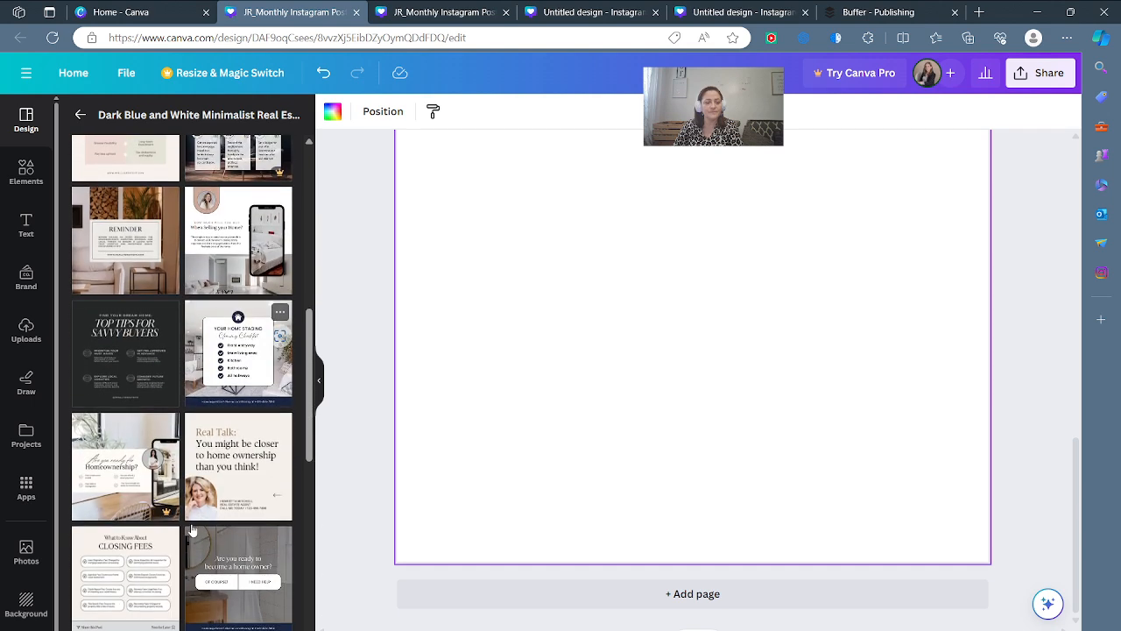
{"action": "scroll", "coordinate": [199, 523], "scroll_direction": "down", "scroll_amount": 4}
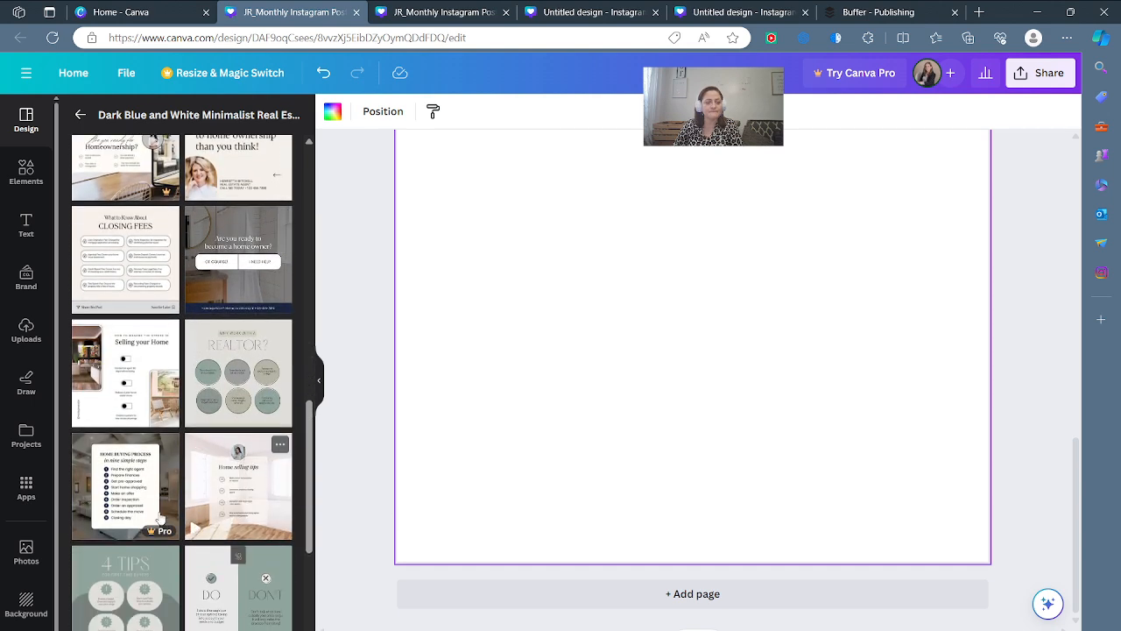
{"action": "left_click", "coordinate": [129, 515]}
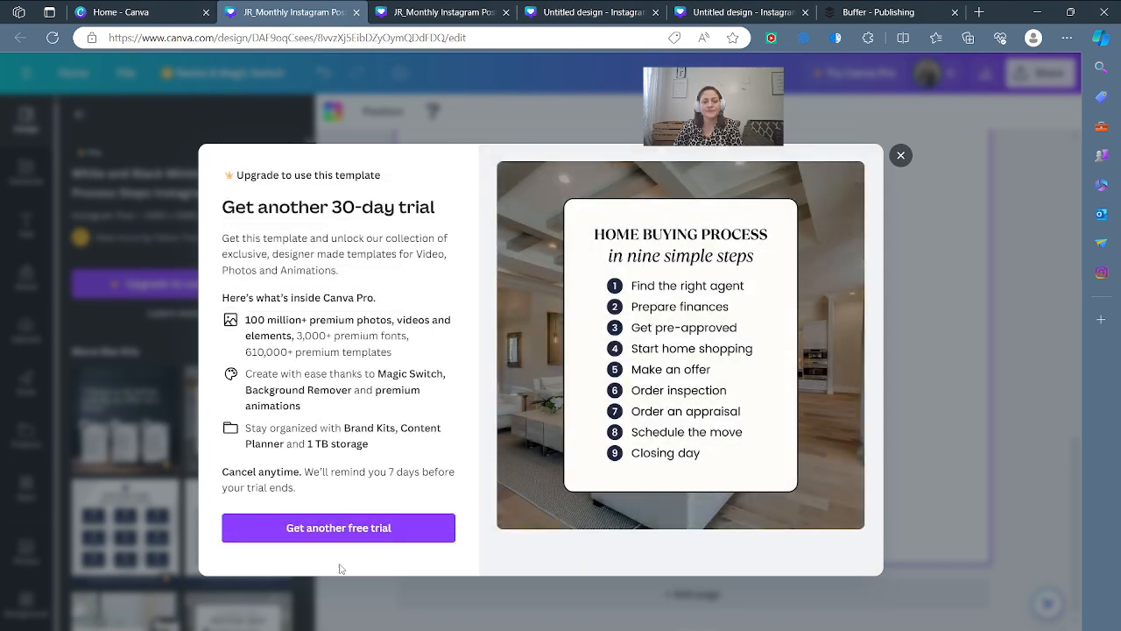
{"action": "left_click", "coordinate": [902, 158]}
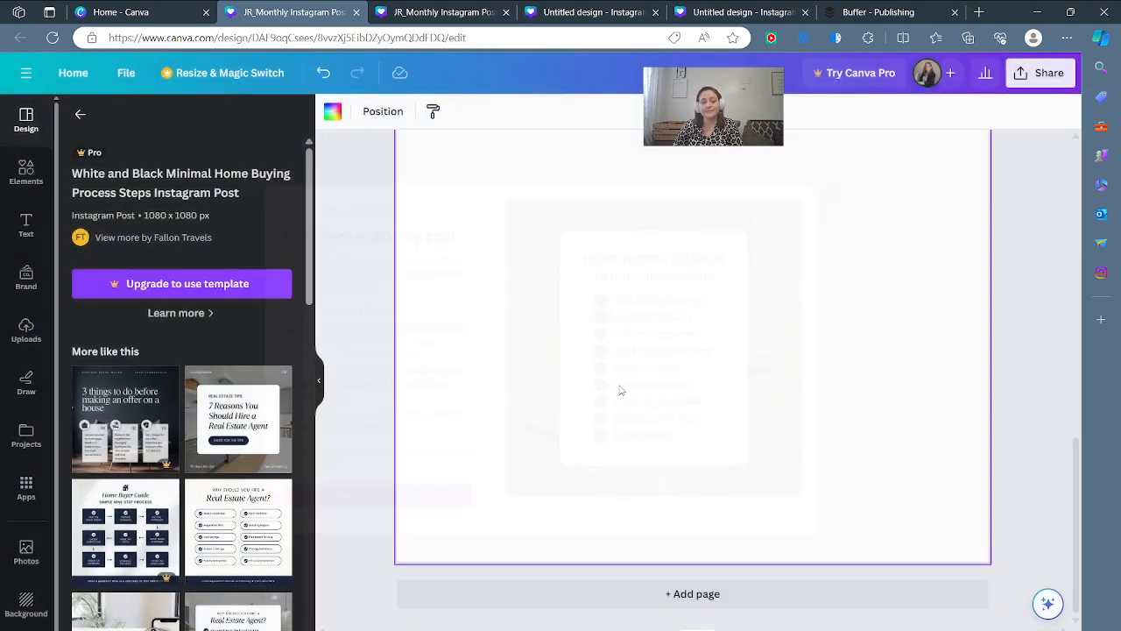
- Apply the free "Reminder" template with the firewood and armchair photo to page 2
{"action": "scroll", "coordinate": [243, 588], "scroll_direction": "down", "scroll_amount": 5}
{"action": "scroll", "coordinate": [244, 588], "scroll_direction": "down", "scroll_amount": 8}
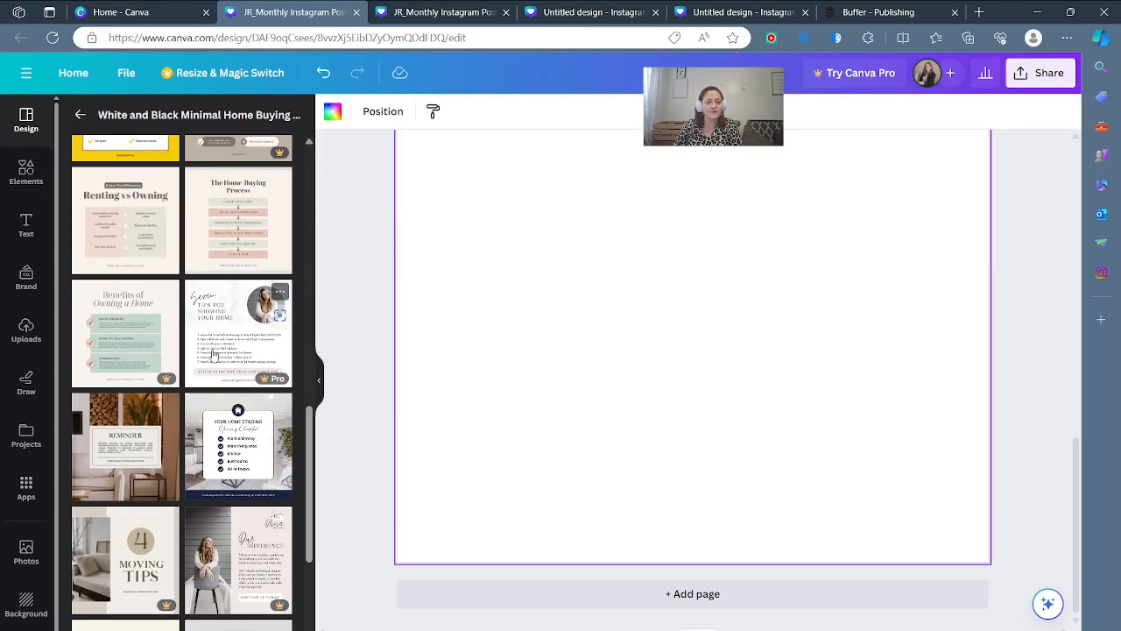
{"action": "left_click", "coordinate": [129, 478]}
- Compare the colours and fonts of the "When Selling your Home?" page with those of the "Reminder" page
{"action": "scroll", "coordinate": [960, 450], "scroll_direction": "up", "scroll_amount": 10}
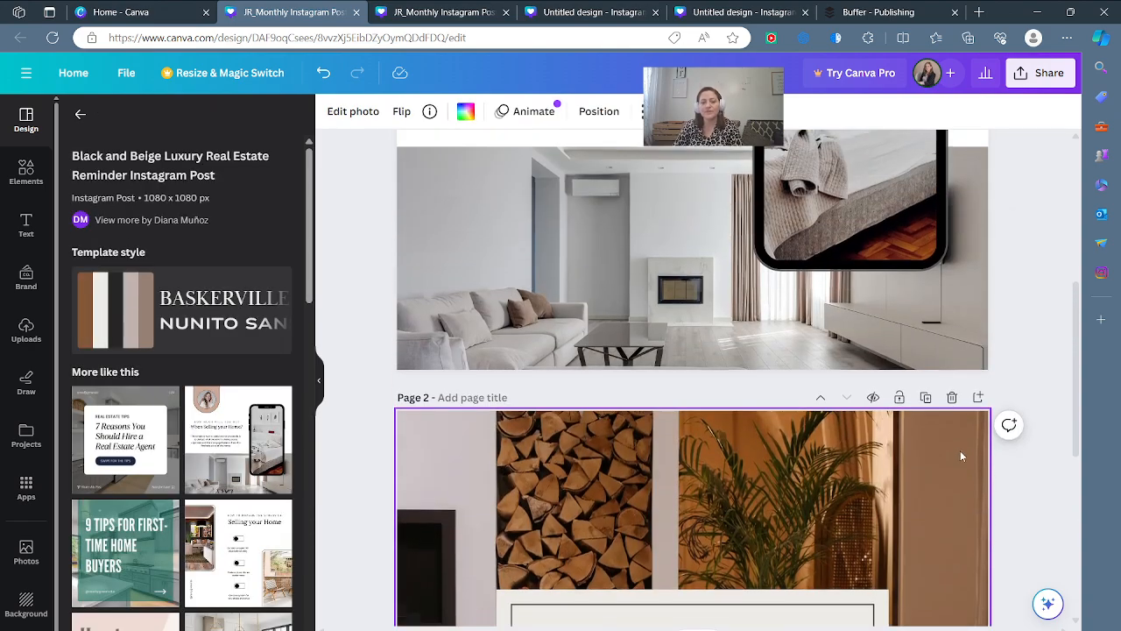
{"action": "scroll", "coordinate": [971, 471], "scroll_direction": "down", "scroll_amount": 5}
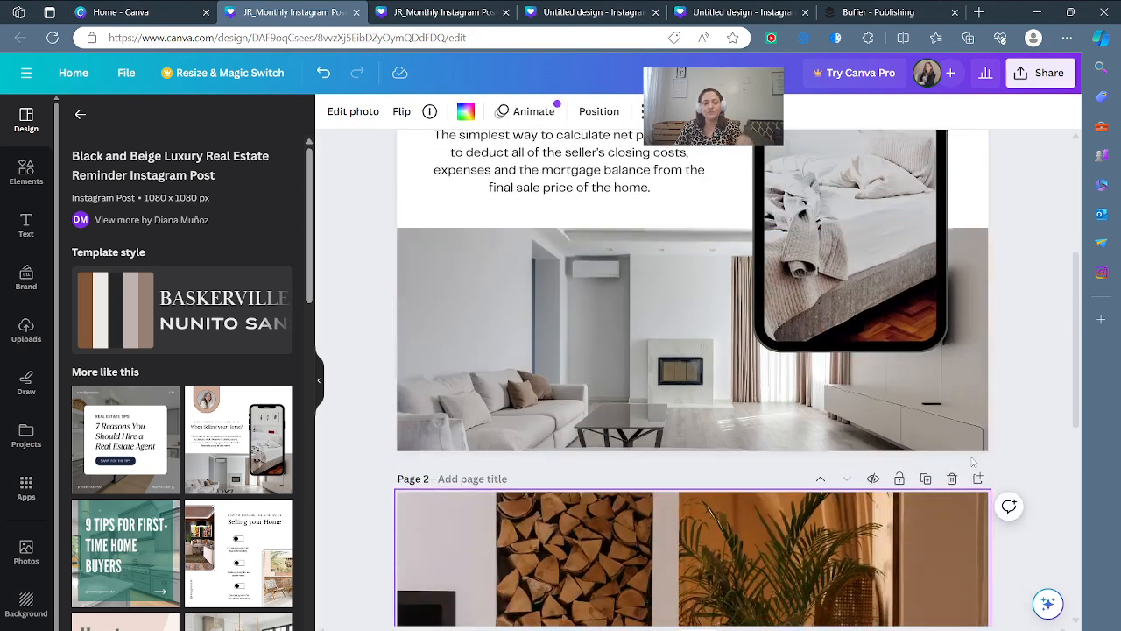
{"action": "scroll", "coordinate": [972, 464], "scroll_direction": "down", "scroll_amount": 2}
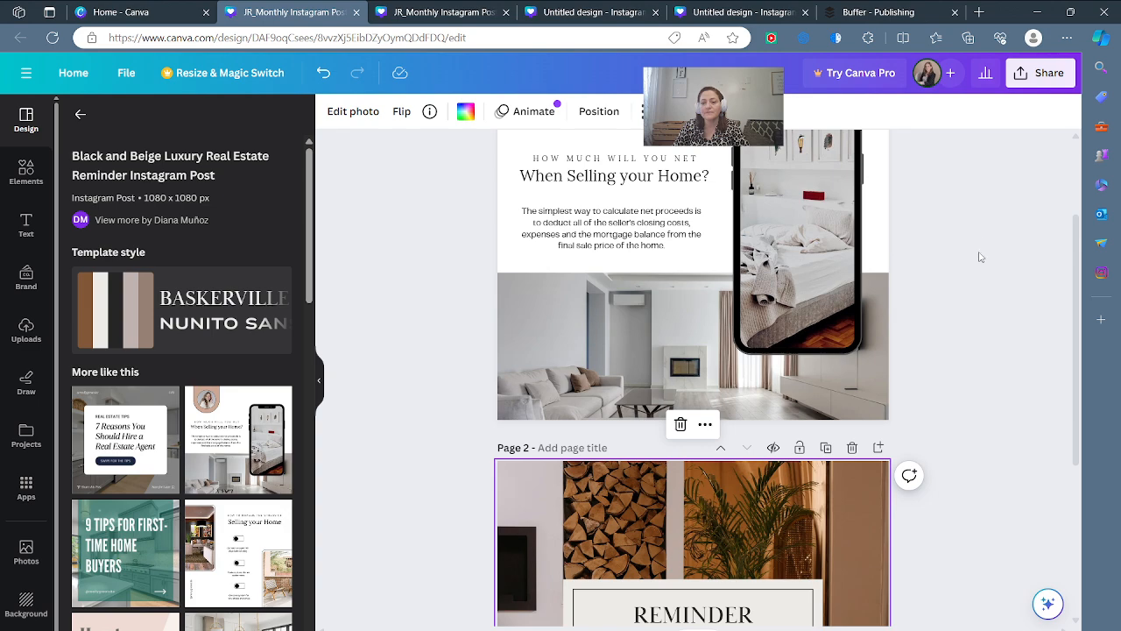
{"action": "scroll", "coordinate": [978, 253], "scroll_direction": "up", "scroll_amount": 3}
{"action": "scroll", "coordinate": [980, 276], "scroll_direction": "down", "scroll_amount": 5}
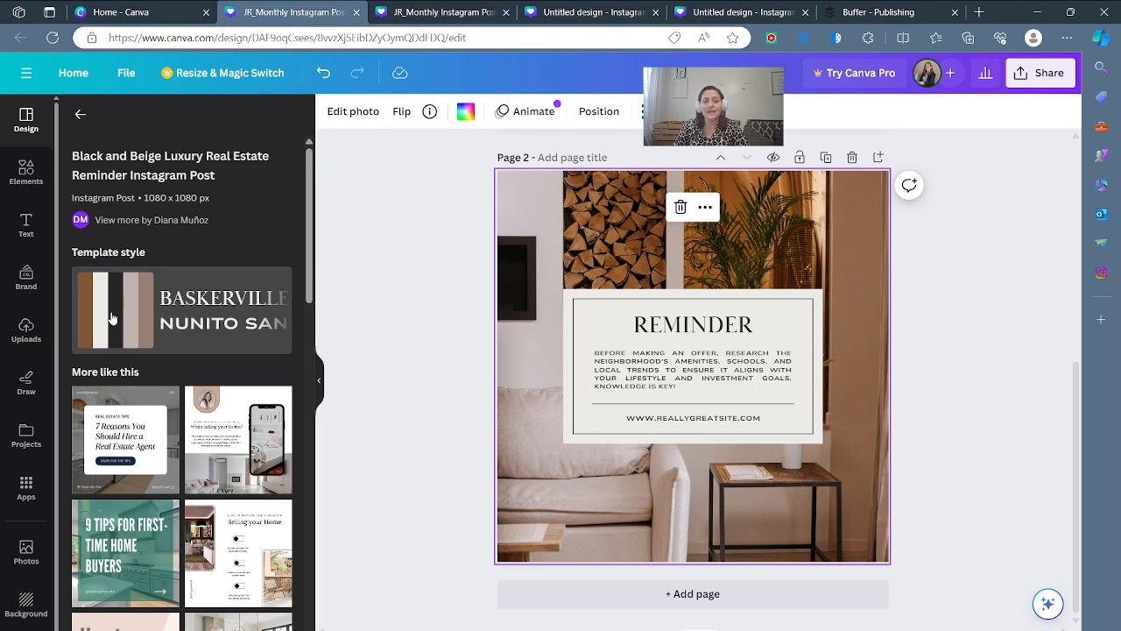
{"action": "scroll", "coordinate": [412, 260], "scroll_direction": "up", "scroll_amount": 5}
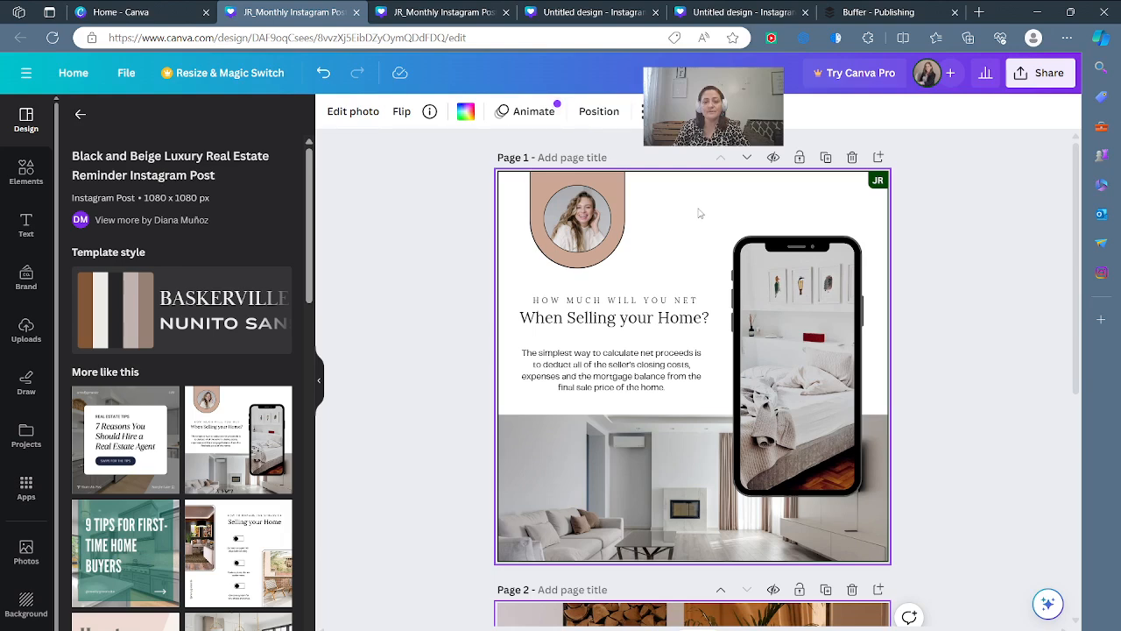
{"action": "left_click", "coordinate": [699, 212]}
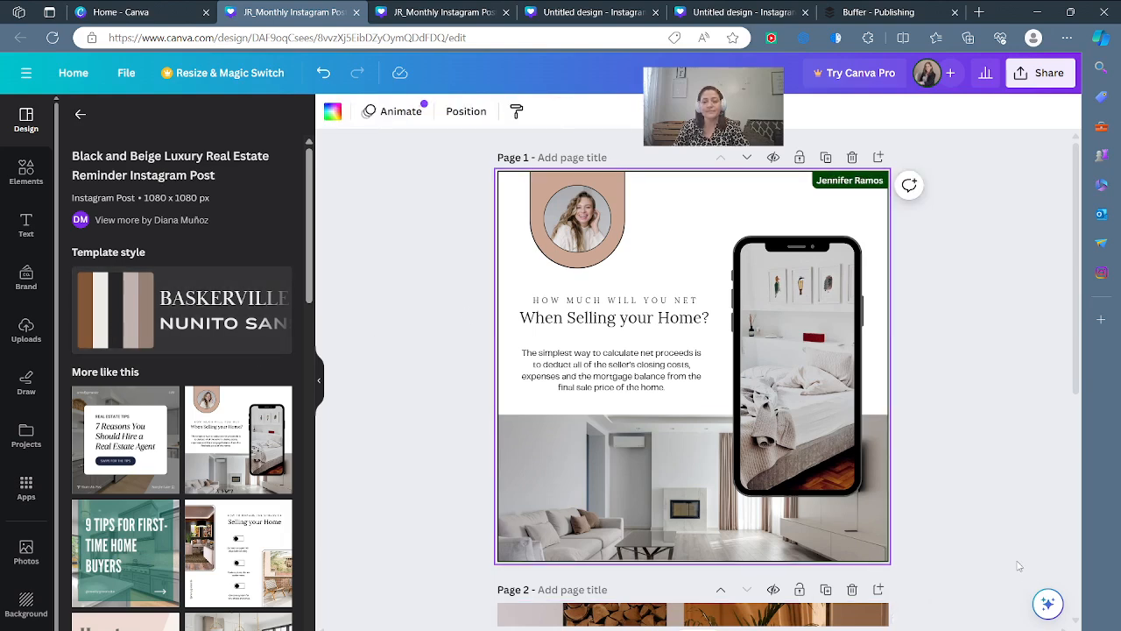
{"action": "scroll", "coordinate": [1015, 565], "scroll_direction": "down", "scroll_amount": 4}
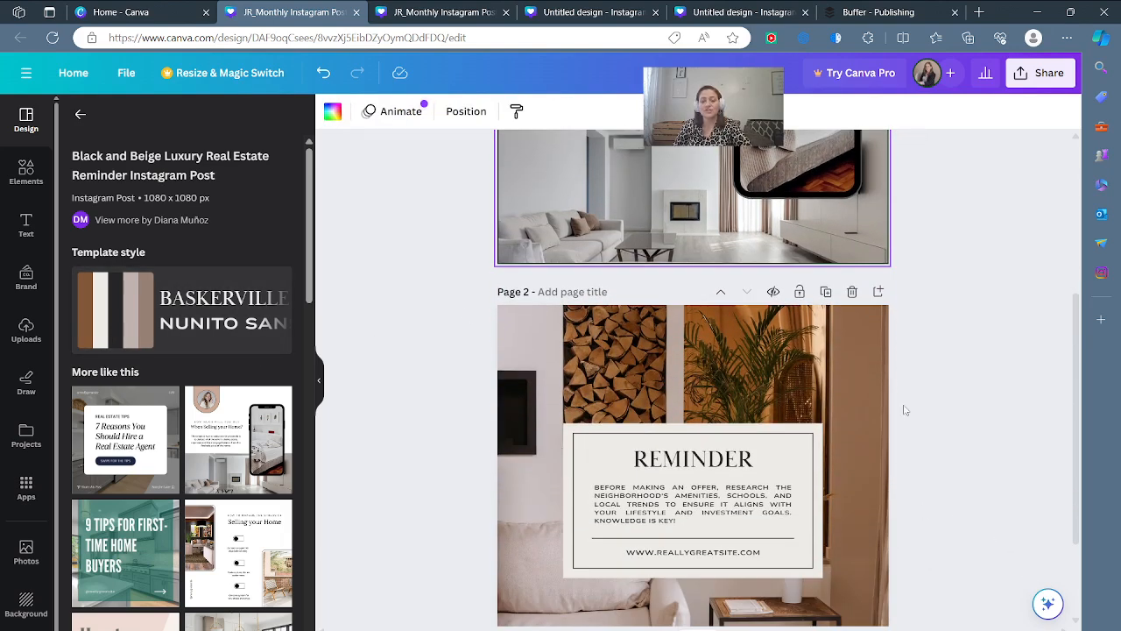
{"action": "left_click", "coordinate": [856, 389]}
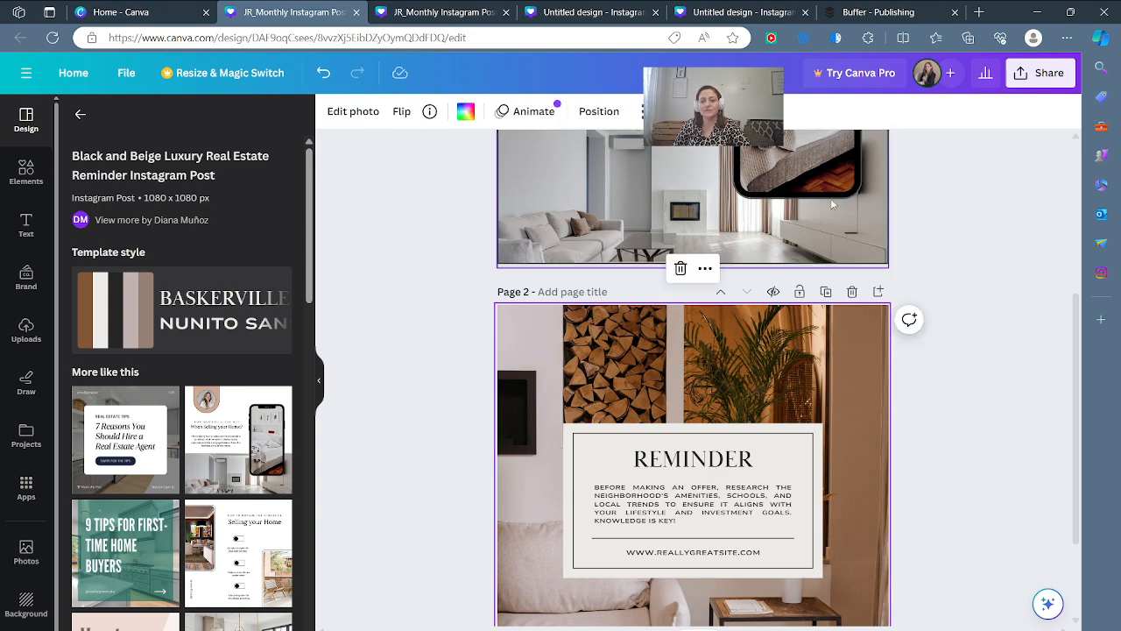
{"action": "left_click", "coordinate": [840, 336]}
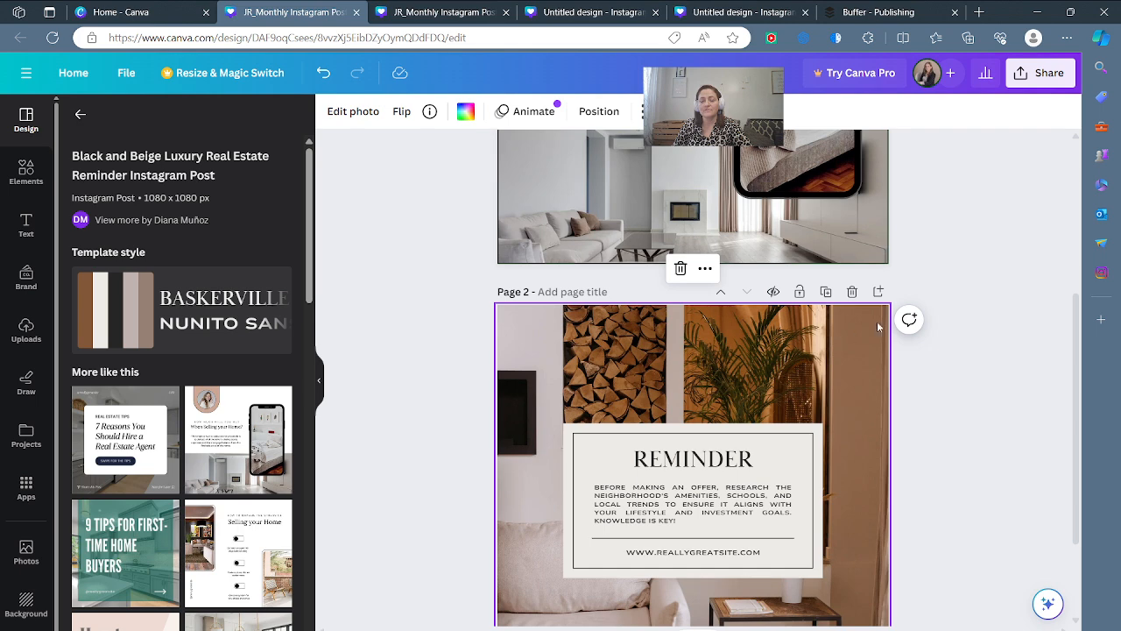
- Apply the Baskerville and Nunito Sans template style to page 1 and shuffle its colours to a black background with an off-white portrait frame
{"action": "left_click", "coordinate": [954, 260]}
{"action": "scroll", "coordinate": [933, 282], "scroll_direction": "up", "scroll_amount": 4}
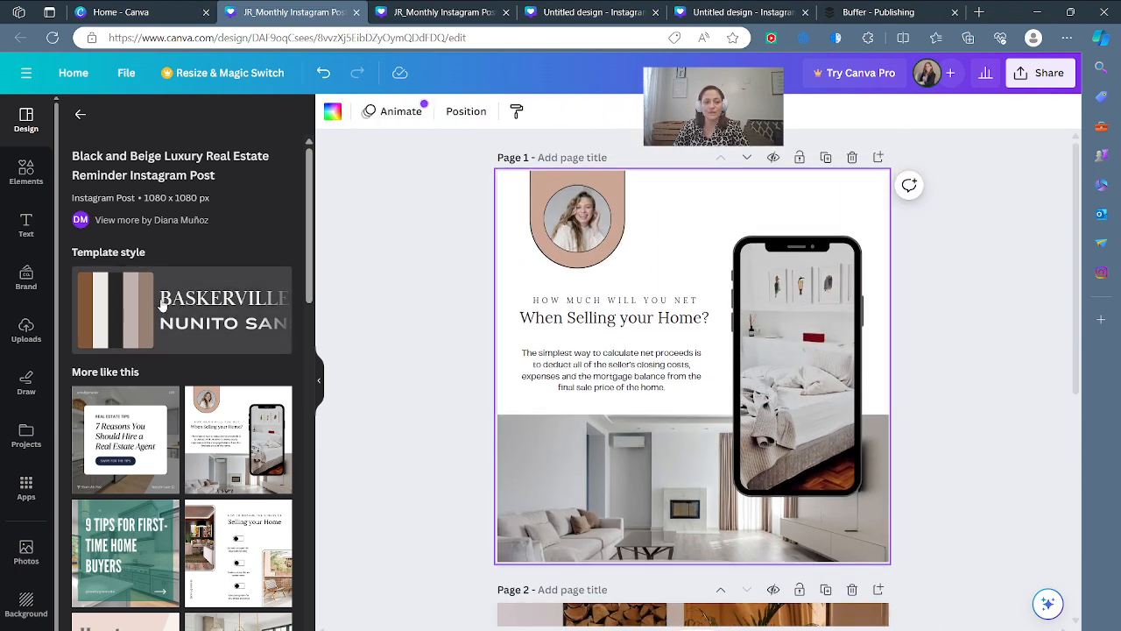
{"action": "left_click", "coordinate": [125, 328]}
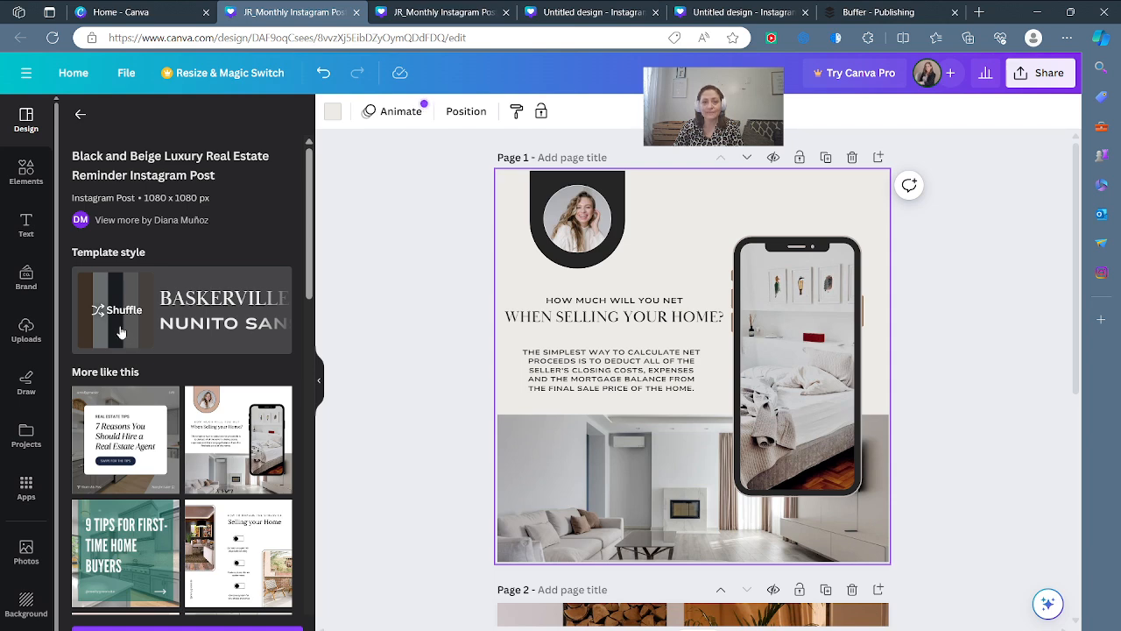
{"action": "left_click", "coordinate": [121, 332]}
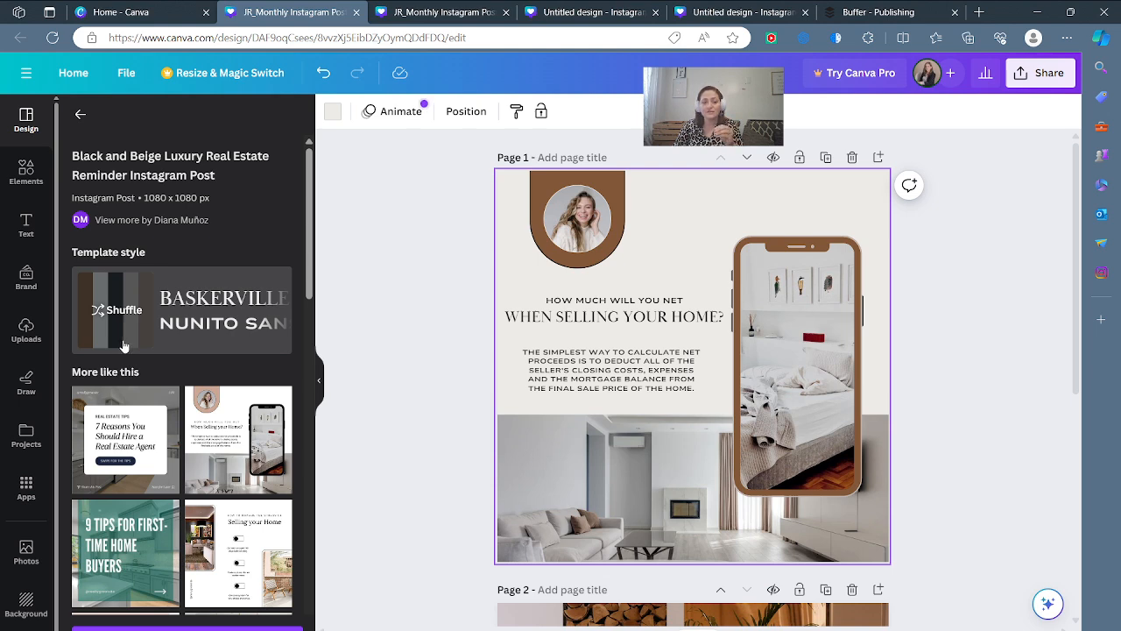
{"action": "left_click", "coordinate": [123, 347]}
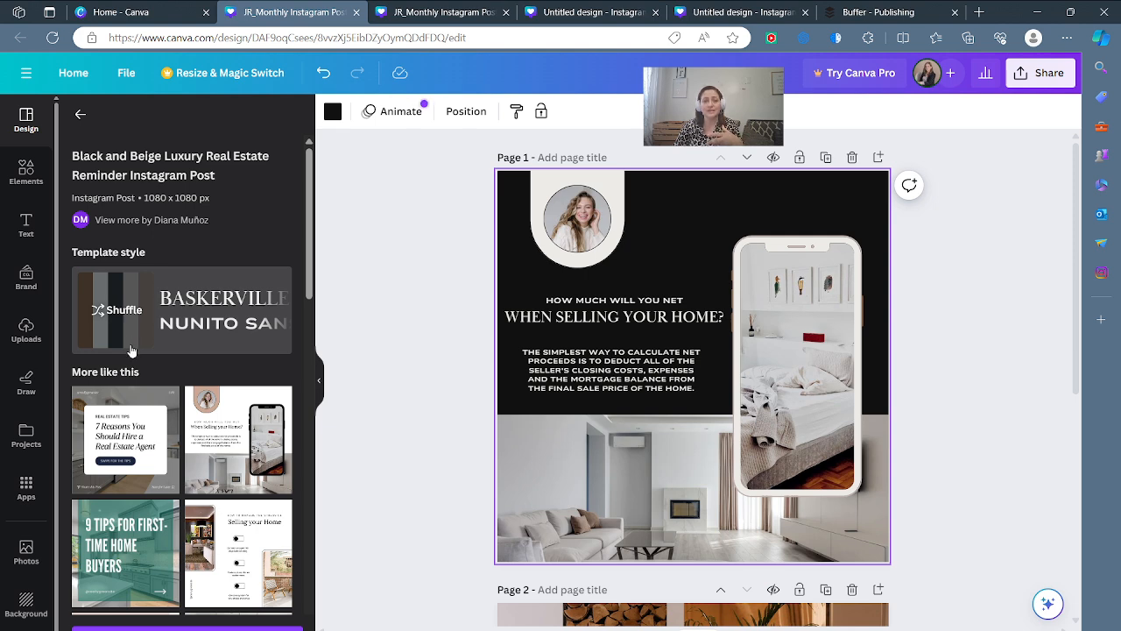
- Shuffle the template style colours on page 2 through the dark and taupe variants back to the off-white "Reminder" card
{"action": "scroll", "coordinate": [964, 346], "scroll_direction": "down", "scroll_amount": 5}
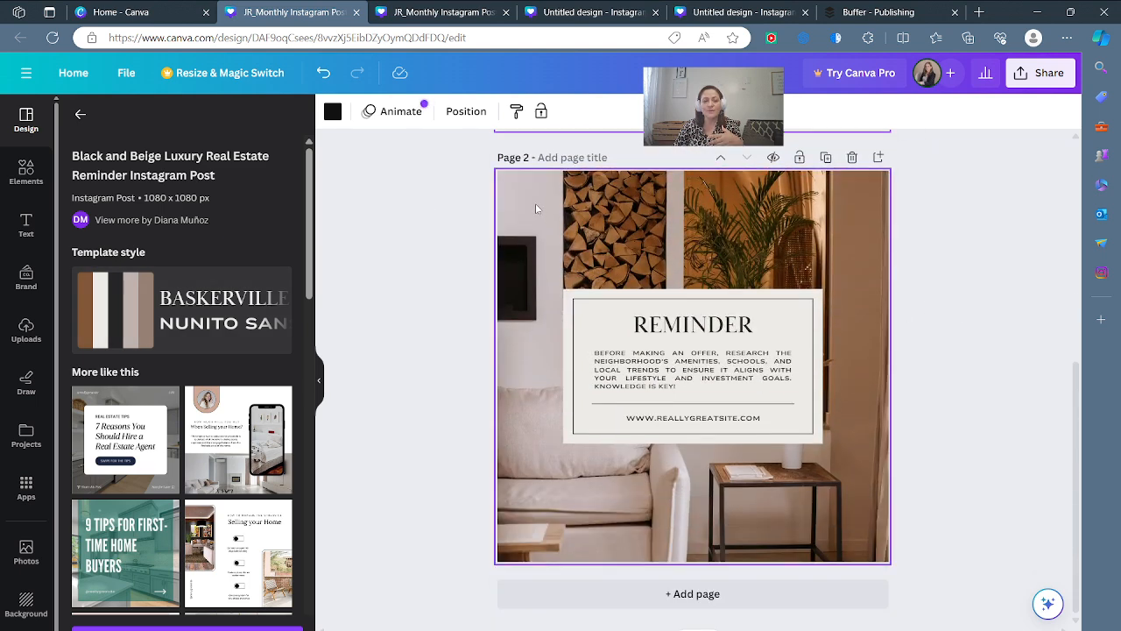
{"action": "left_click", "coordinate": [535, 203]}
{"action": "left_click", "coordinate": [105, 308]}
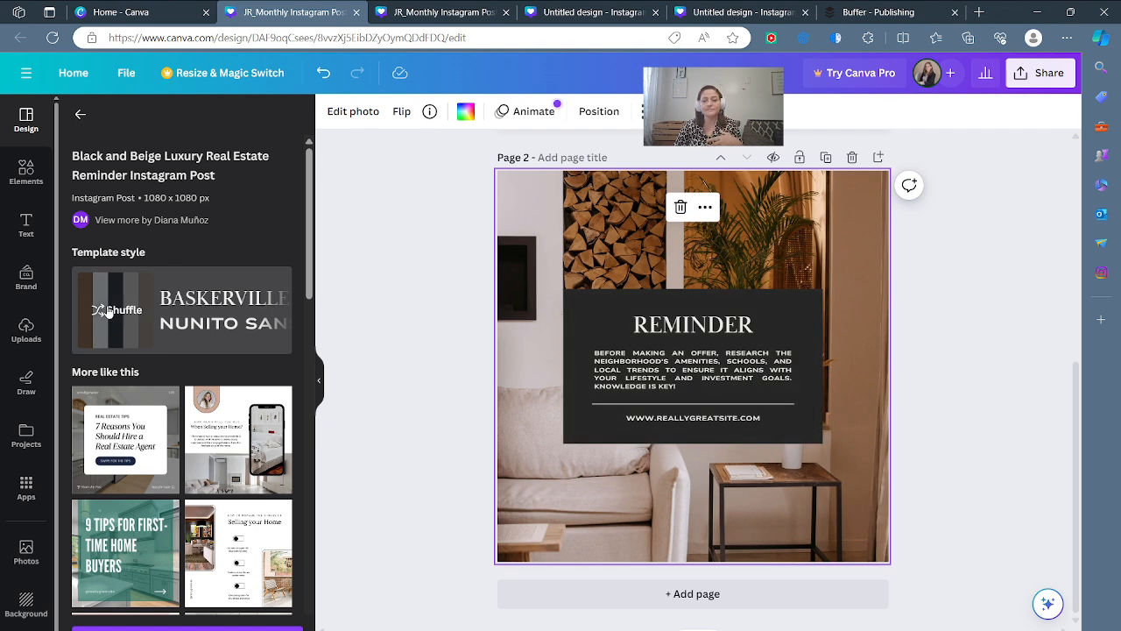
{"action": "left_click", "coordinate": [107, 311]}
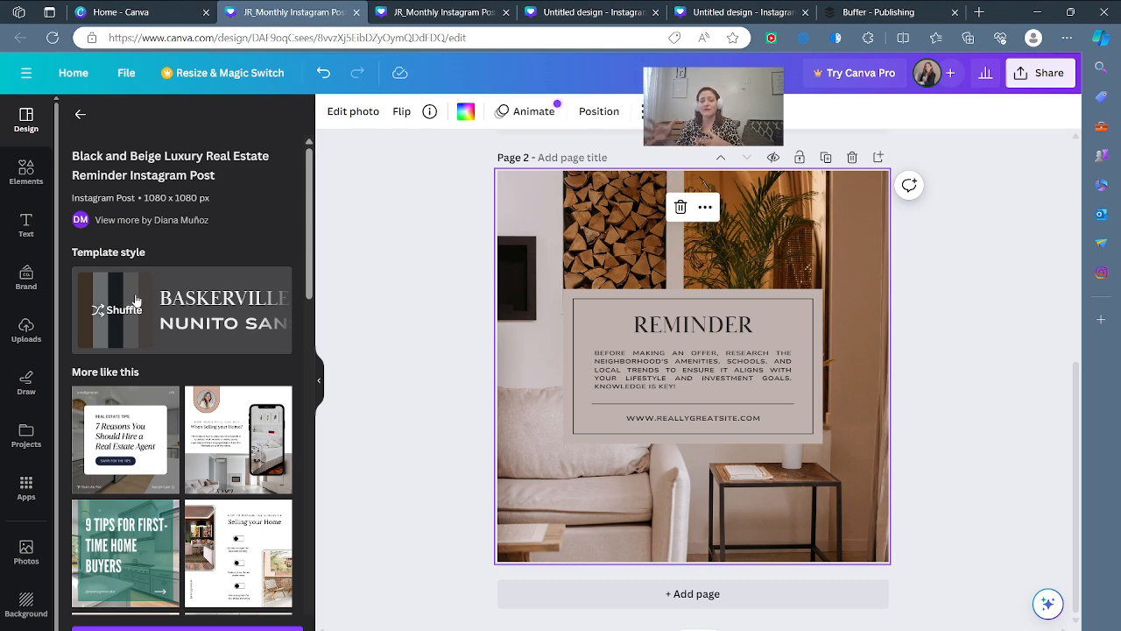
{"action": "left_click", "coordinate": [135, 300]}
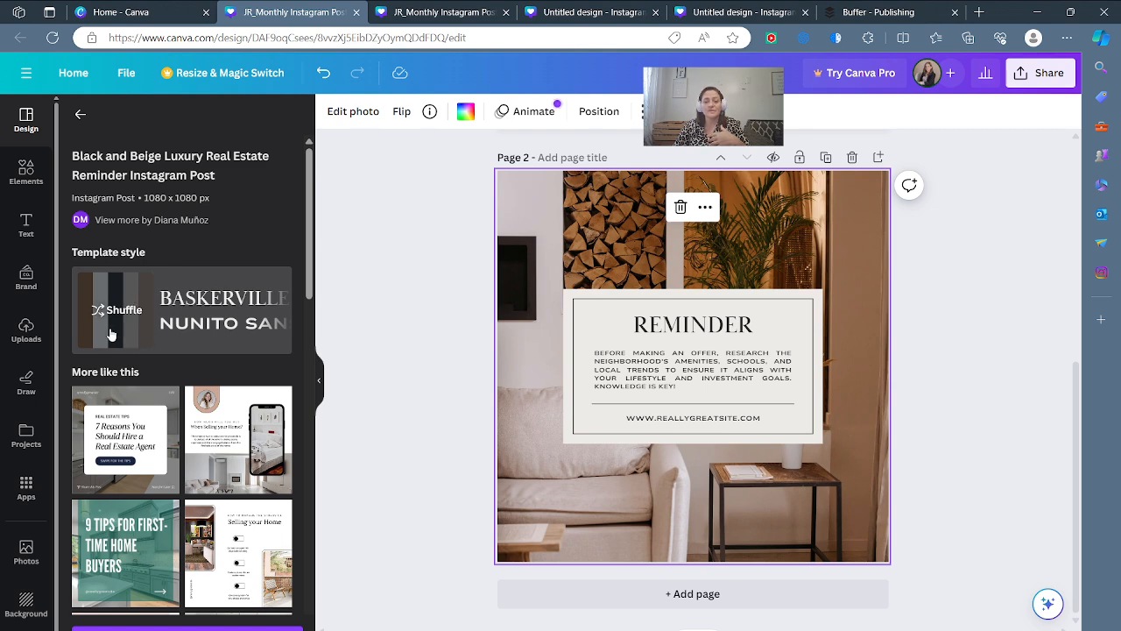
- Shuffle page 1's style colours to an off-white background with a brown portrait frame and phone, and compare it with page 2
{"action": "left_click", "coordinate": [1009, 361]}
{"action": "scroll", "coordinate": [984, 377], "scroll_direction": "up", "scroll_amount": 5}
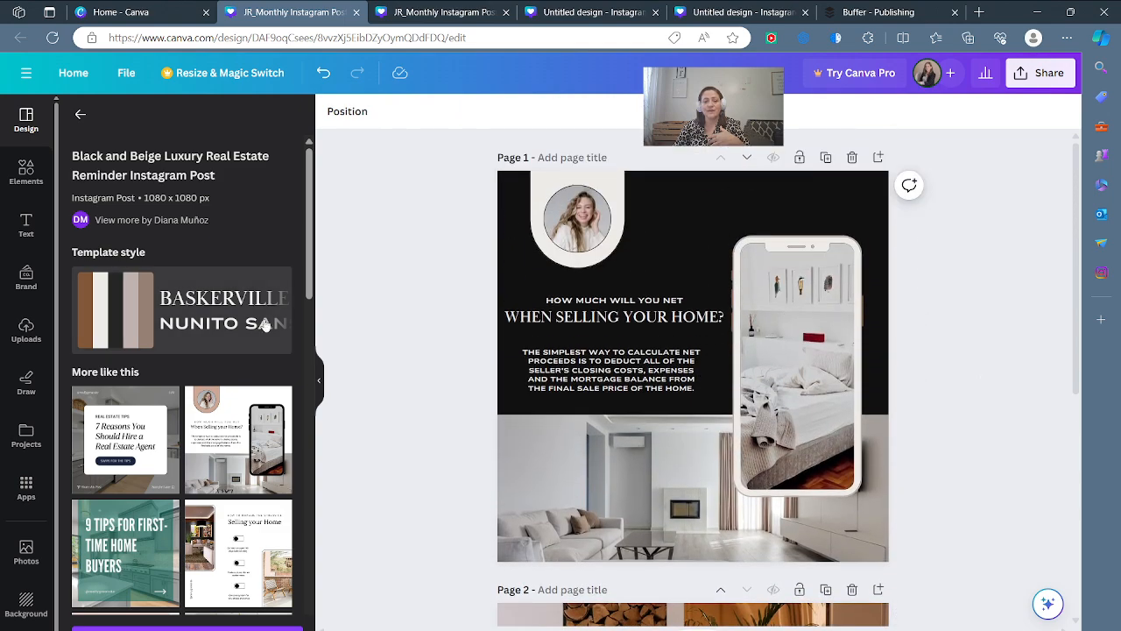
{"action": "left_click", "coordinate": [115, 316]}
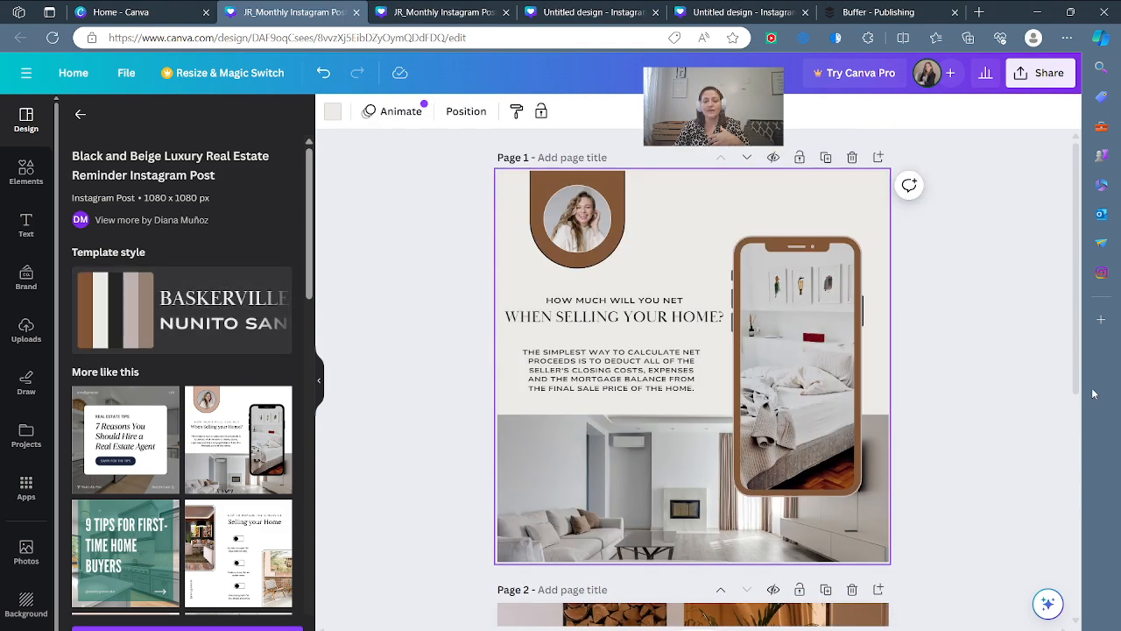
{"action": "scroll", "coordinate": [1029, 388], "scroll_direction": "down", "scroll_amount": 5}
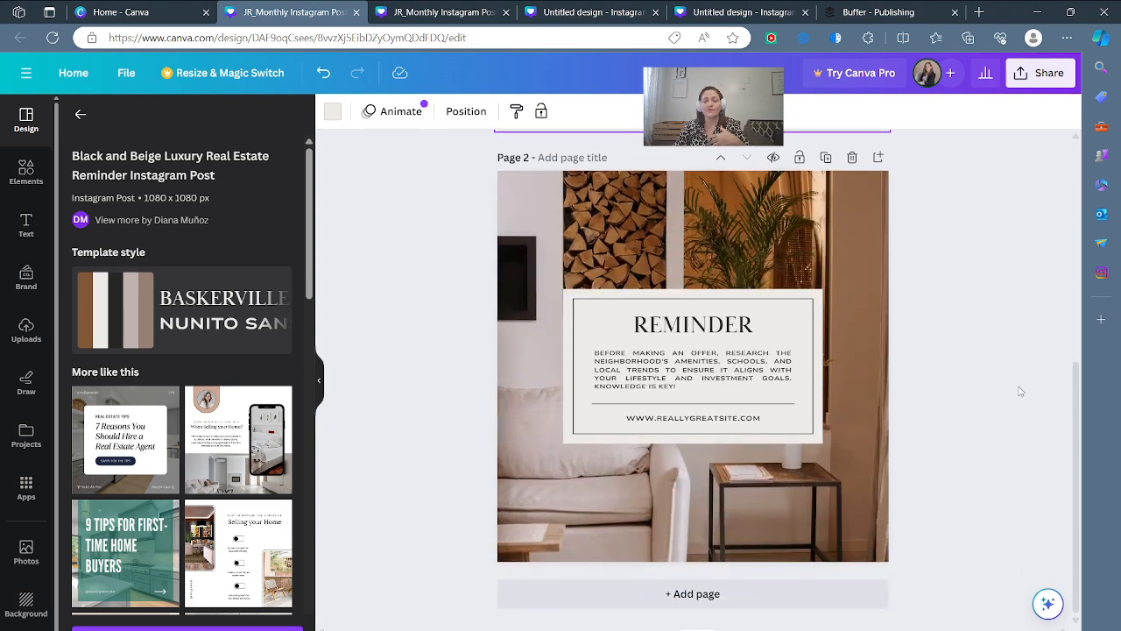
{"action": "scroll", "coordinate": [1021, 391], "scroll_direction": "up", "scroll_amount": 5}
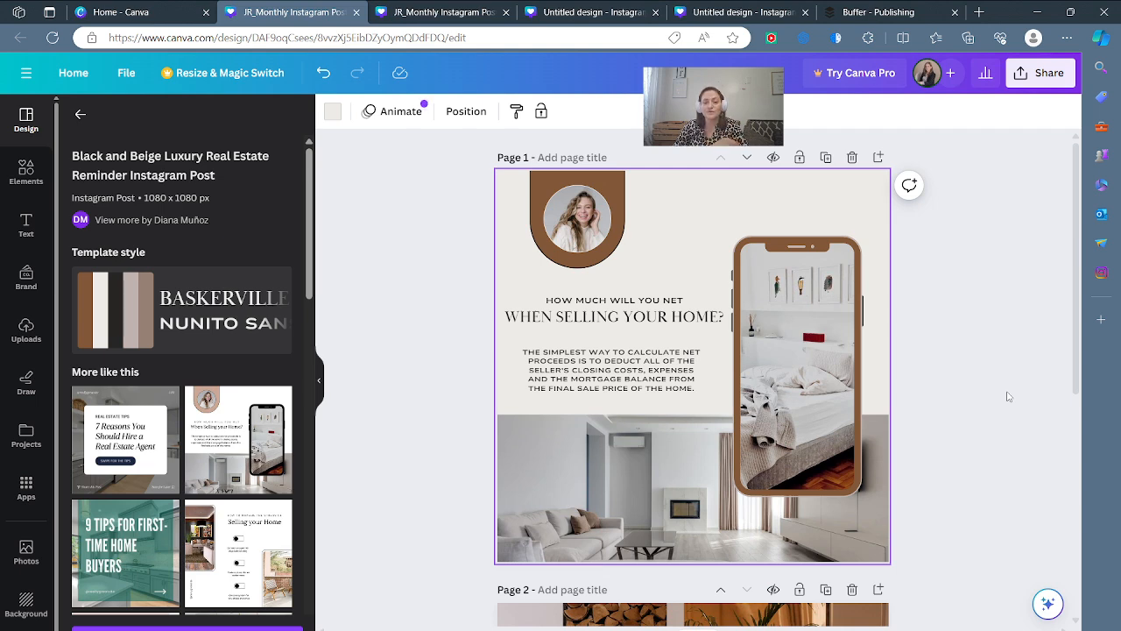
{"action": "left_click", "coordinate": [944, 404]}
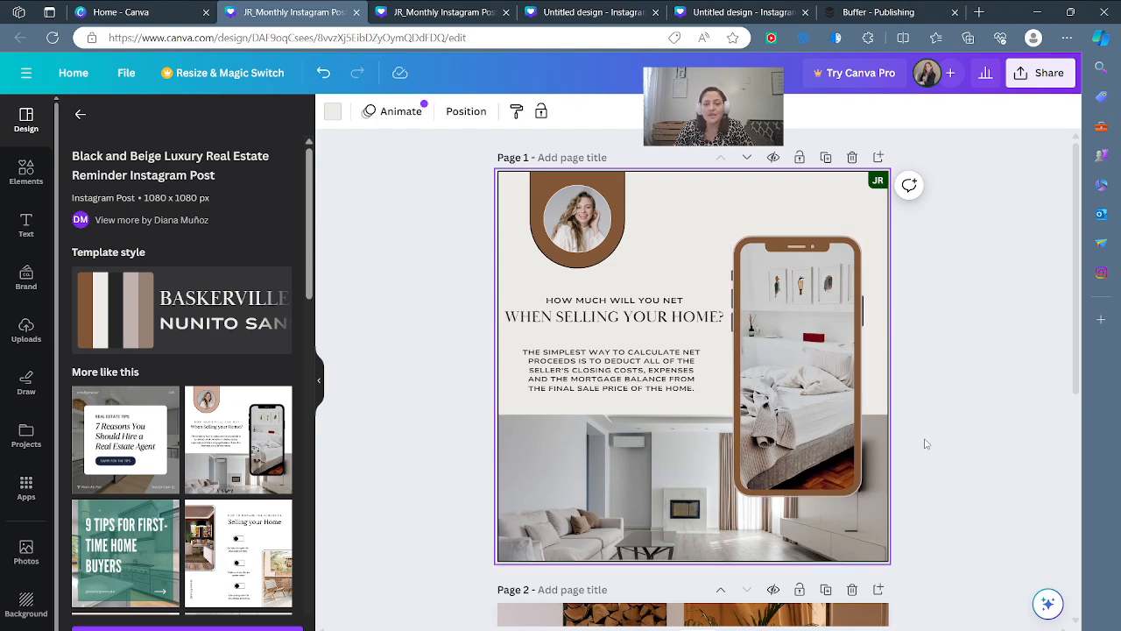
{"action": "scroll", "coordinate": [923, 444], "scroll_direction": "down", "scroll_amount": 5}
{"action": "scroll", "coordinate": [926, 446], "scroll_direction": "up", "scroll_amount": 3}
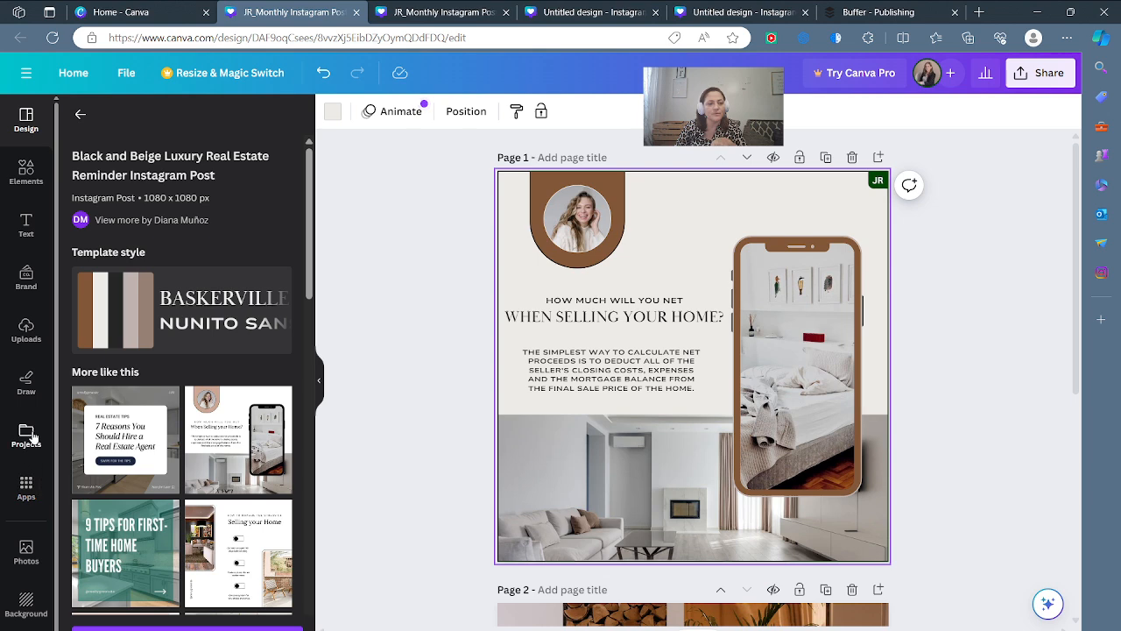
- Replace the portrait in page 1's circular frame with the recently used stock photo of the woman in a white shirt
{"action": "left_click", "coordinate": [31, 561]}
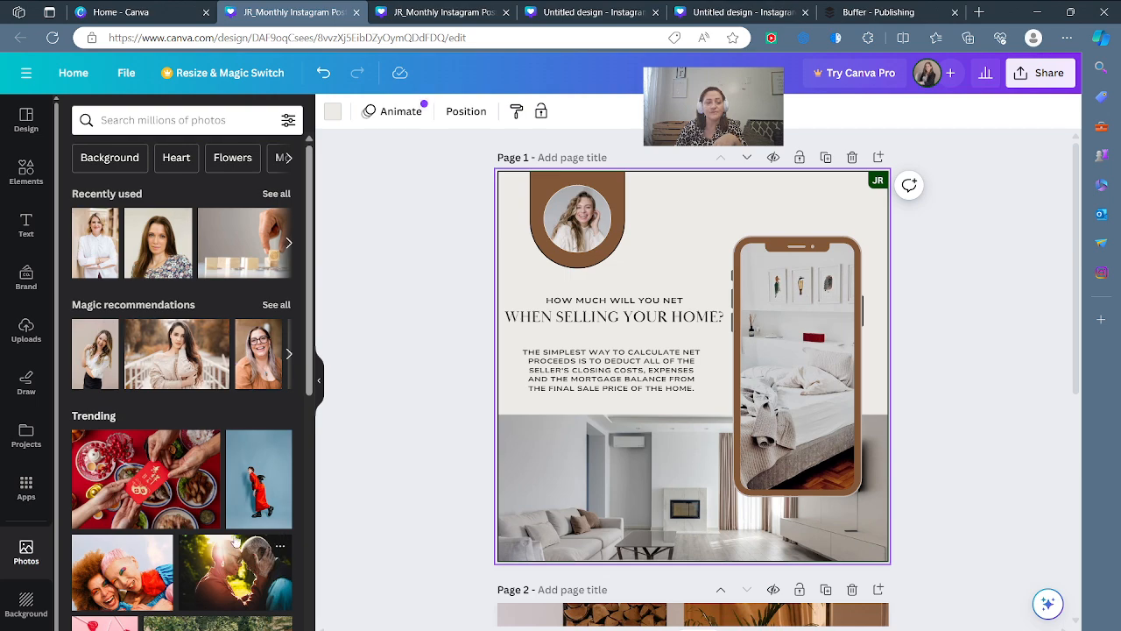
{"action": "scroll", "coordinate": [229, 545], "scroll_direction": "down", "scroll_amount": 15}
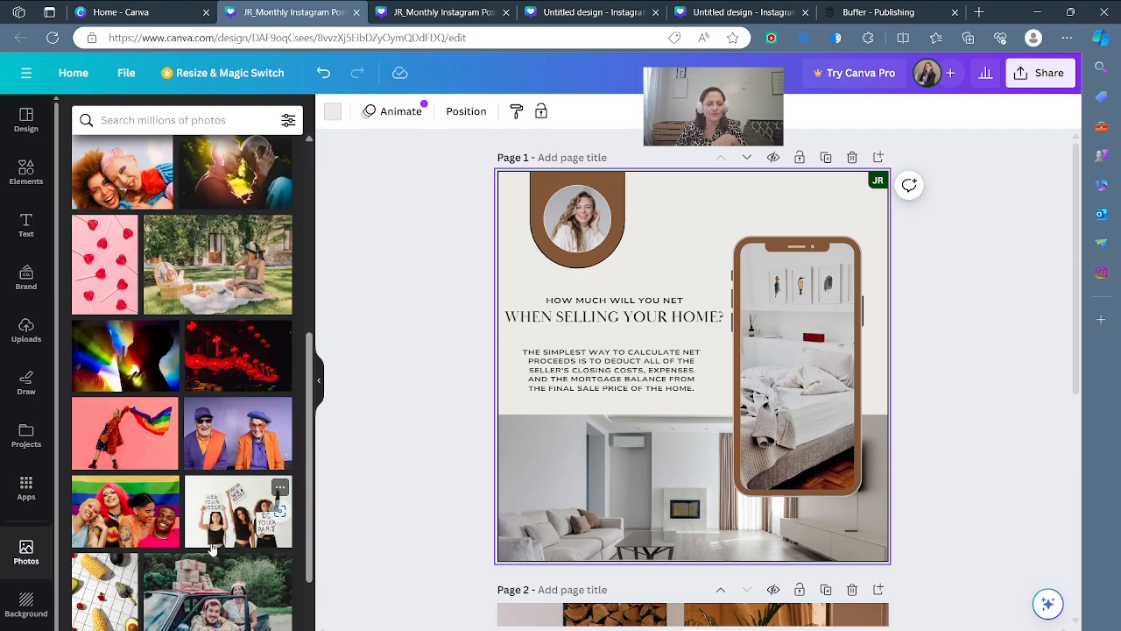
{"action": "scroll", "coordinate": [212, 538], "scroll_direction": "up", "scroll_amount": 15}
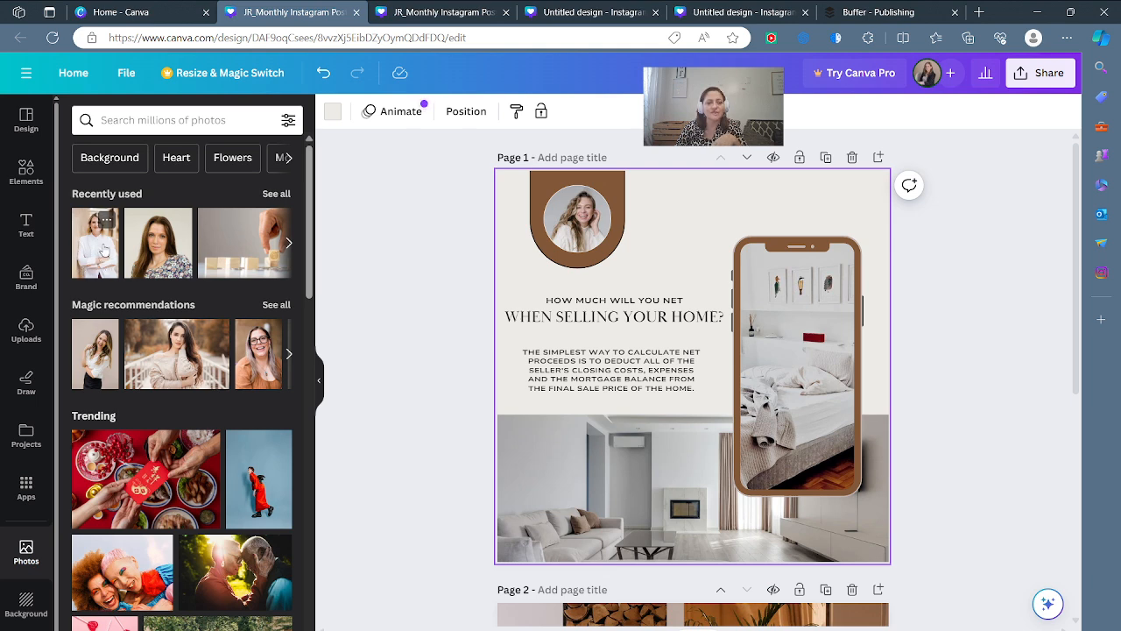
{"action": "left_click_drag", "start_coordinate": [96, 249], "coordinate": [587, 227]}
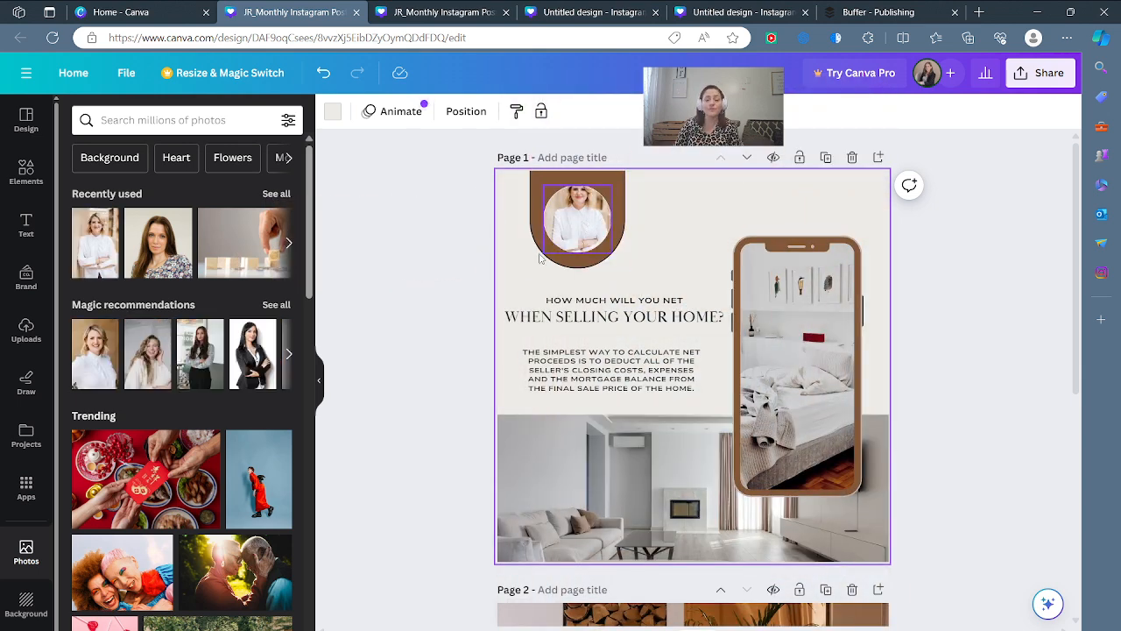
- Shift the portrait photo down within its circular frame so the woman's whole head fits inside the circle
{"action": "left_click", "coordinate": [582, 230]}
{"action": "double_click", "coordinate": [578, 215]}
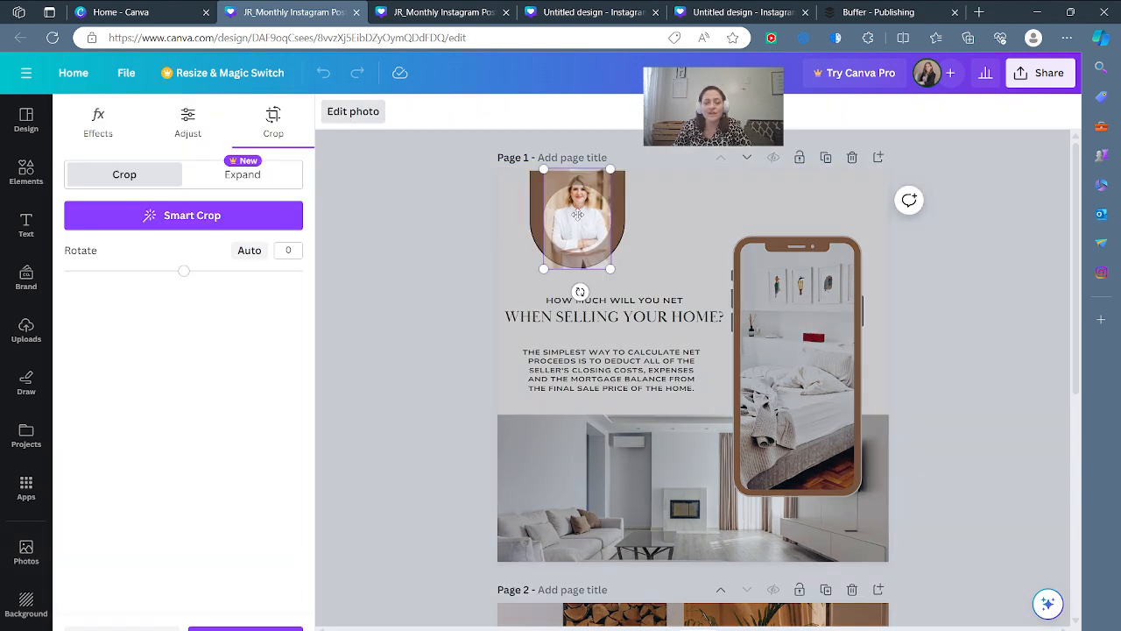
{"action": "left_click", "coordinate": [652, 211]}
{"action": "left_click", "coordinate": [951, 218]}
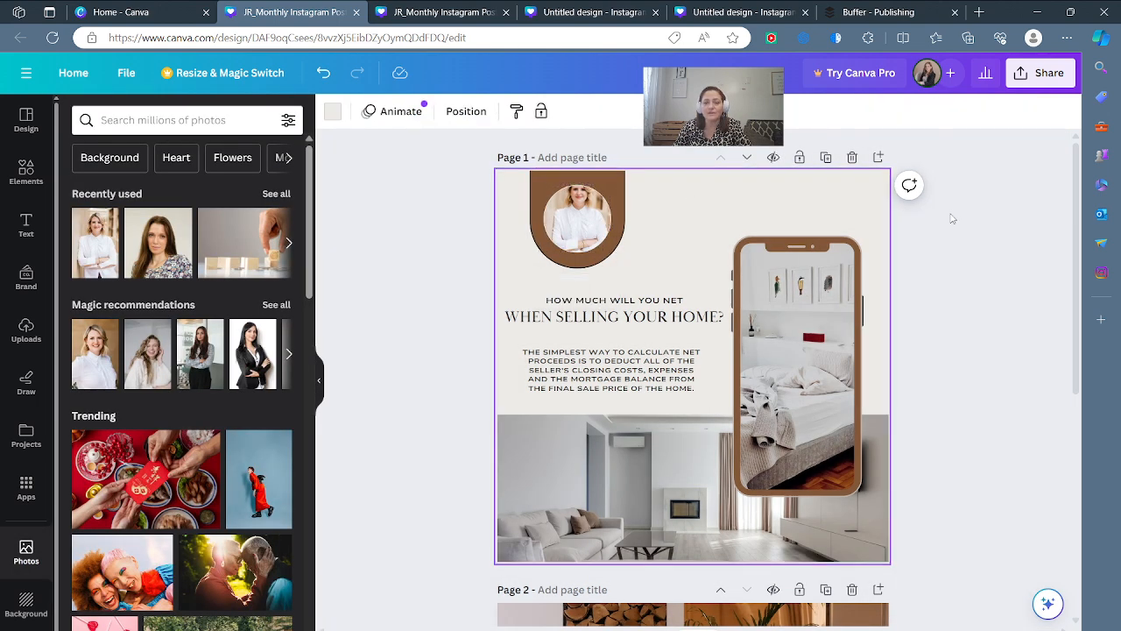
{"action": "double_click", "coordinate": [572, 221]}
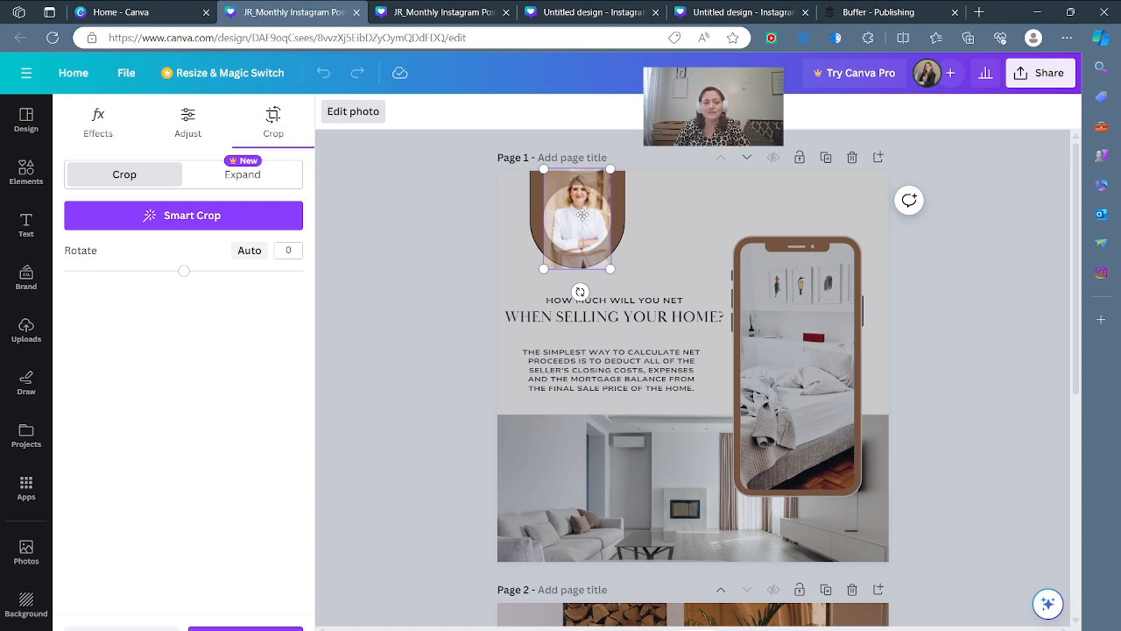
{"action": "left_click_drag", "start_coordinate": [581, 214], "coordinate": [582, 251]}
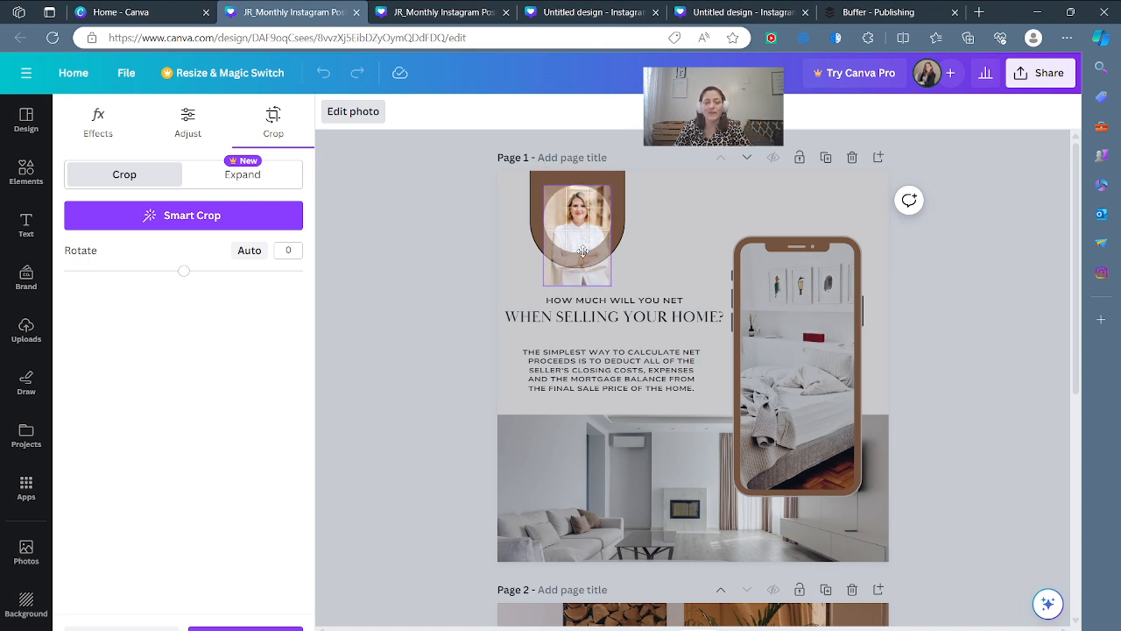
{"action": "left_click", "coordinate": [616, 277]}
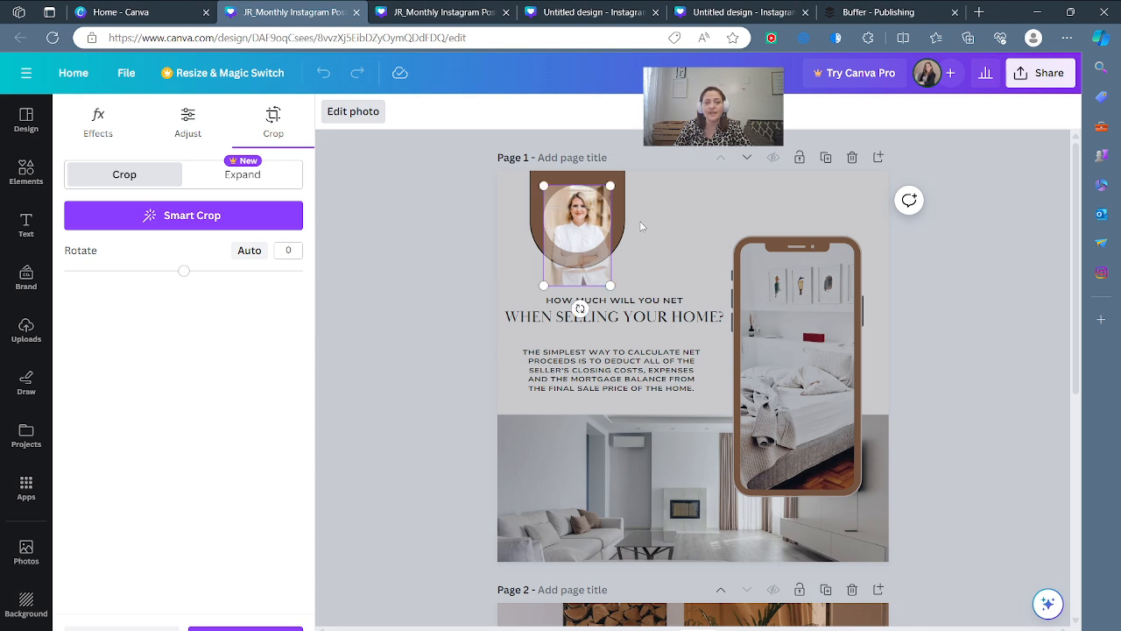
{"action": "left_click", "coordinate": [683, 214]}
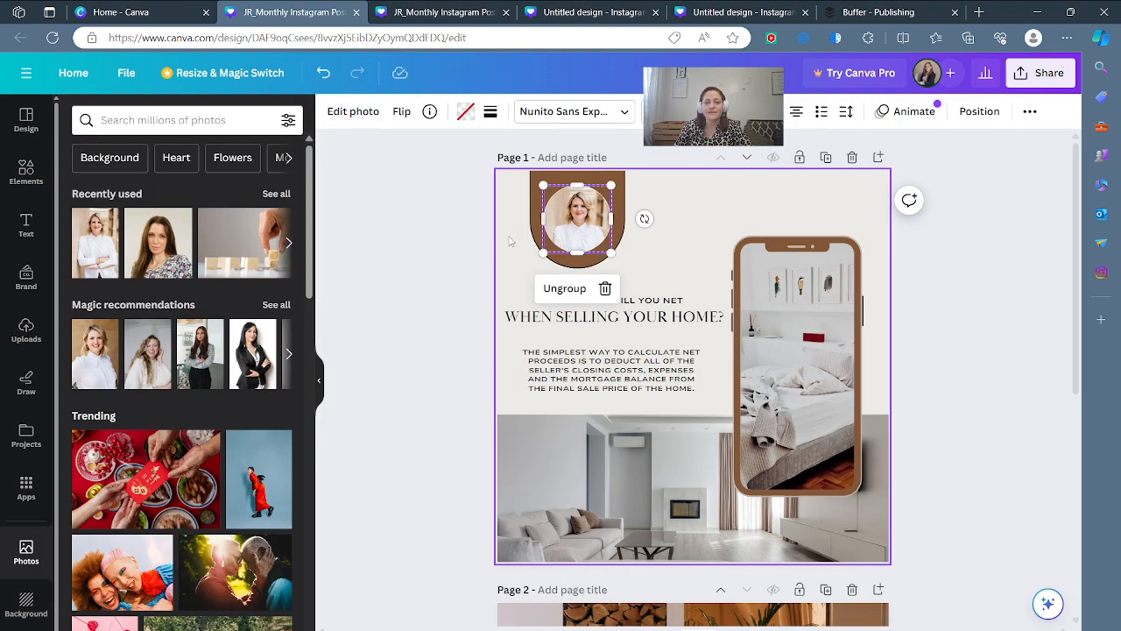
{"action": "left_click", "coordinate": [455, 240]}
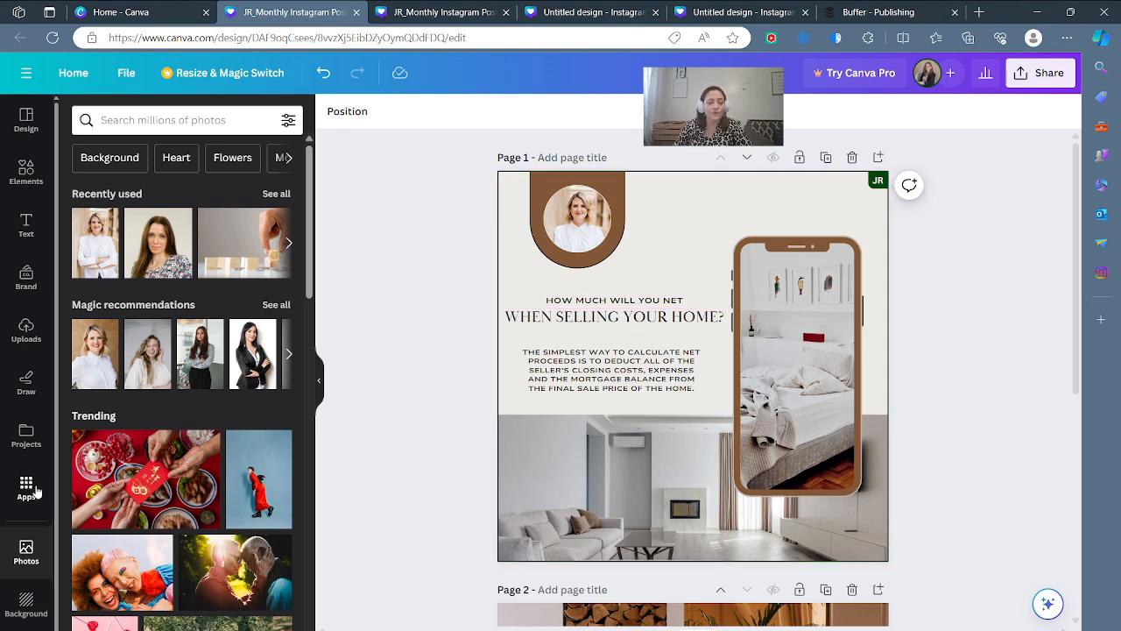
- Search the photos for "kitchens" and fill page 1's phone frame with the free dark wood kitchen photo
{"action": "left_click", "coordinate": [213, 115]}
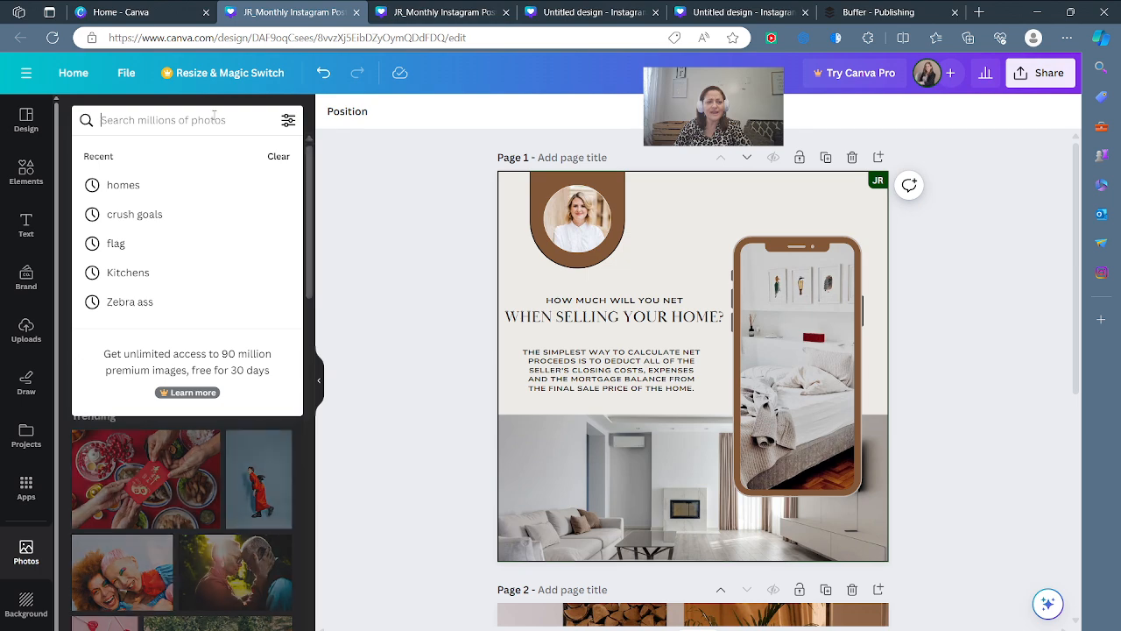
{"action": "type", "text": "kitchens"}
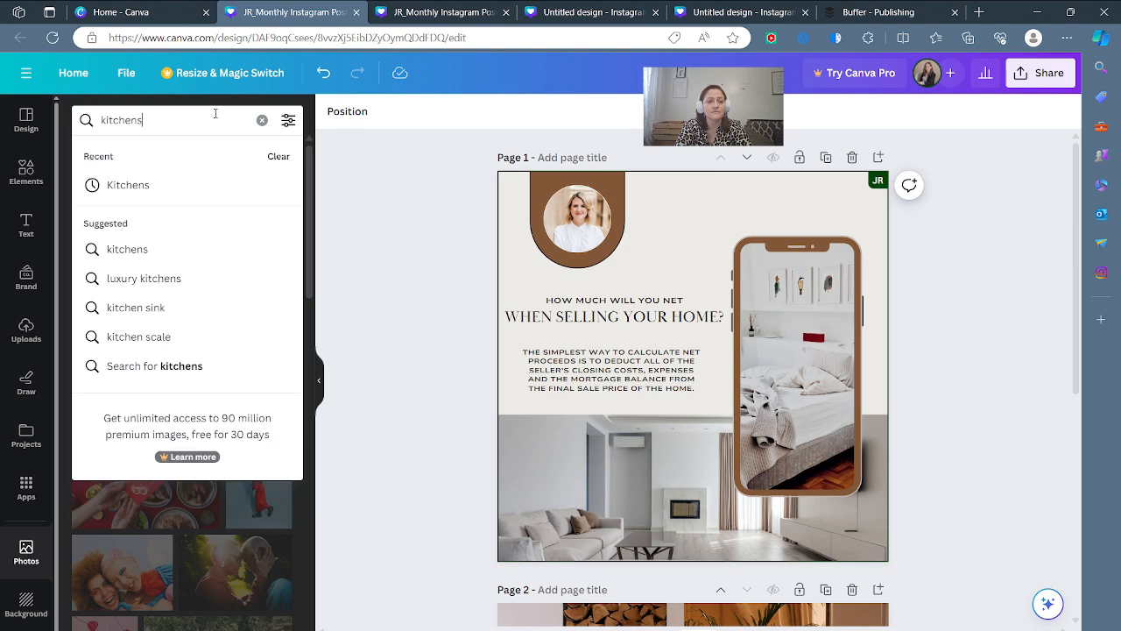
{"action": "key", "text": "Return"}
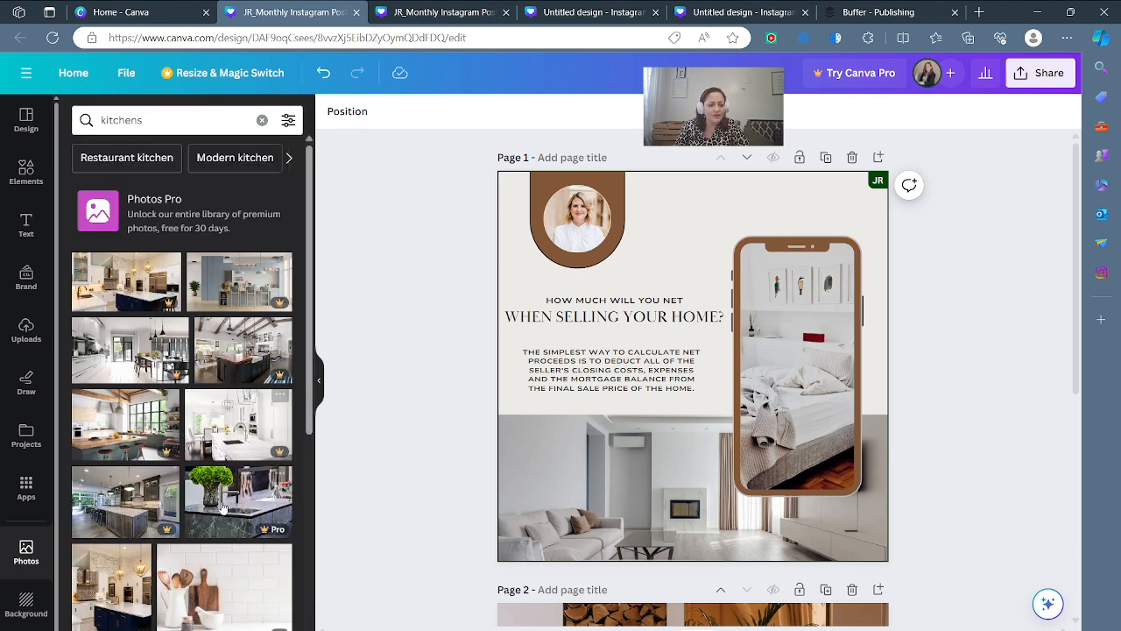
{"action": "scroll", "coordinate": [227, 490], "scroll_direction": "down", "scroll_amount": 2}
{"action": "scroll", "coordinate": [219, 512], "scroll_direction": "down", "scroll_amount": 5}
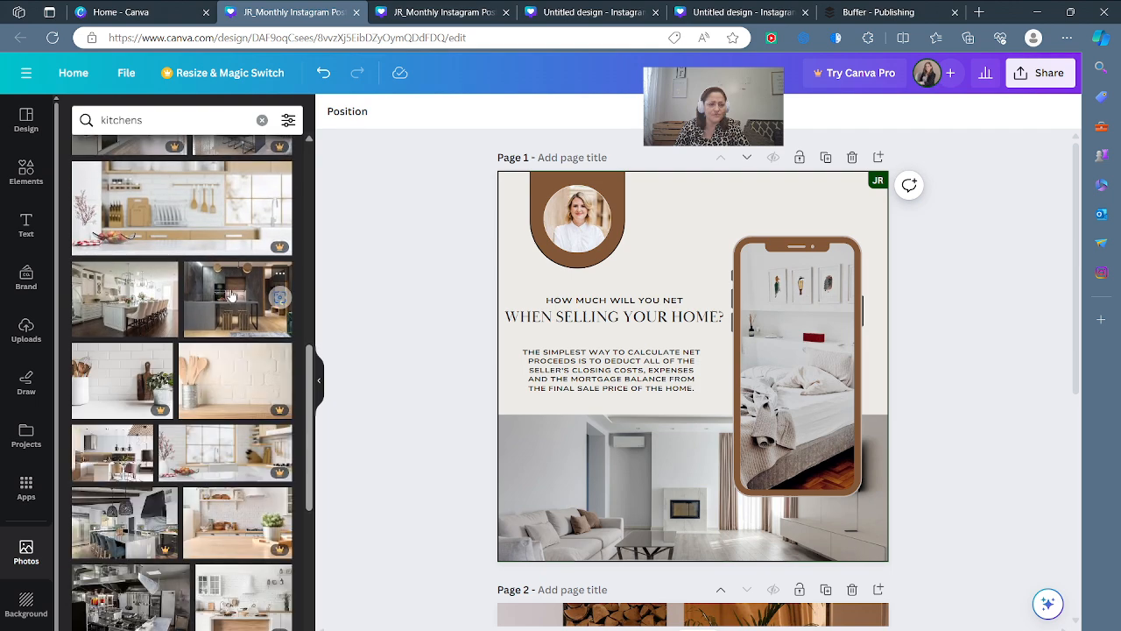
{"action": "left_click_drag", "start_coordinate": [232, 303], "coordinate": [765, 323]}
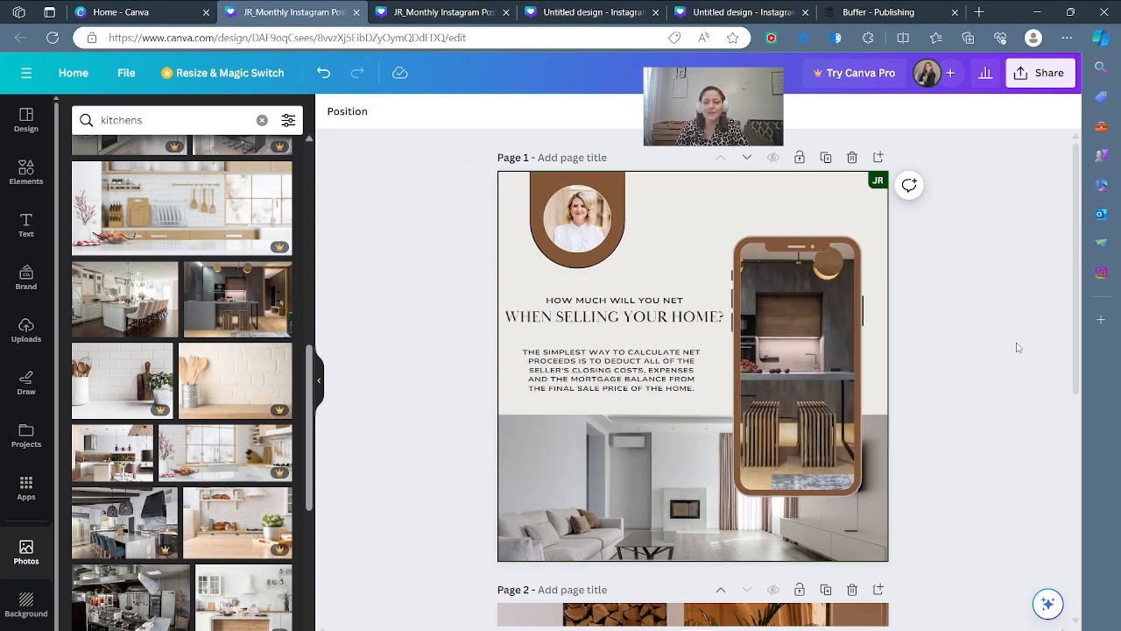
- Reposition the kitchen photo inside the phone frame so the two slatted stools and parts of both round lamps show
{"action": "double_click", "coordinate": [797, 365]}
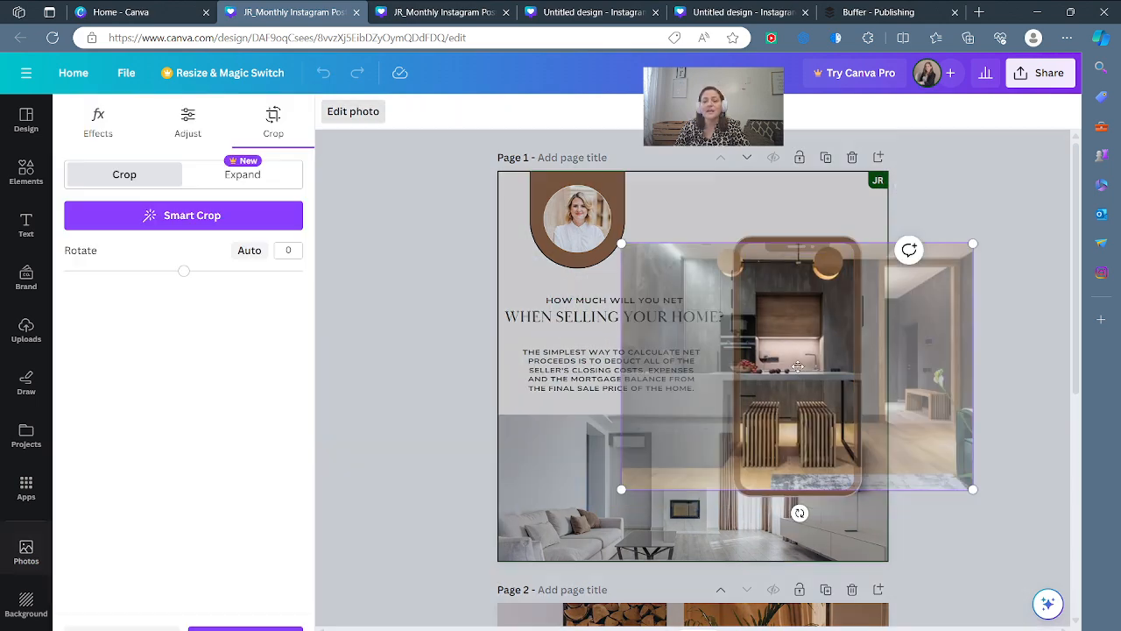
{"action": "left_click_drag", "start_coordinate": [814, 365], "coordinate": [858, 365]}
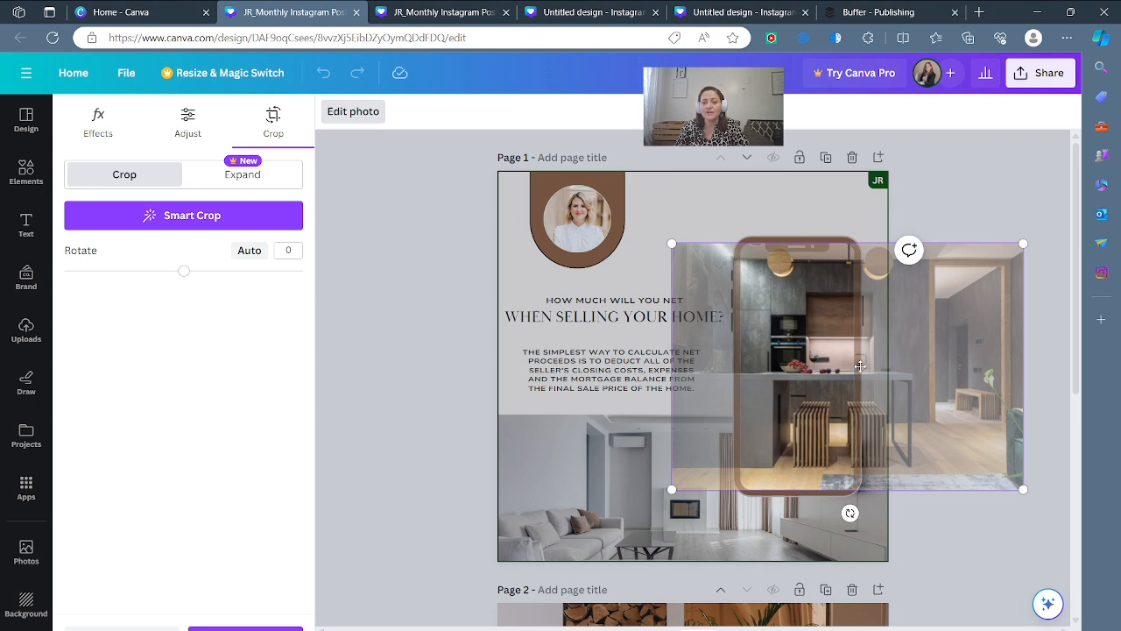
{"action": "left_click", "coordinate": [979, 176]}
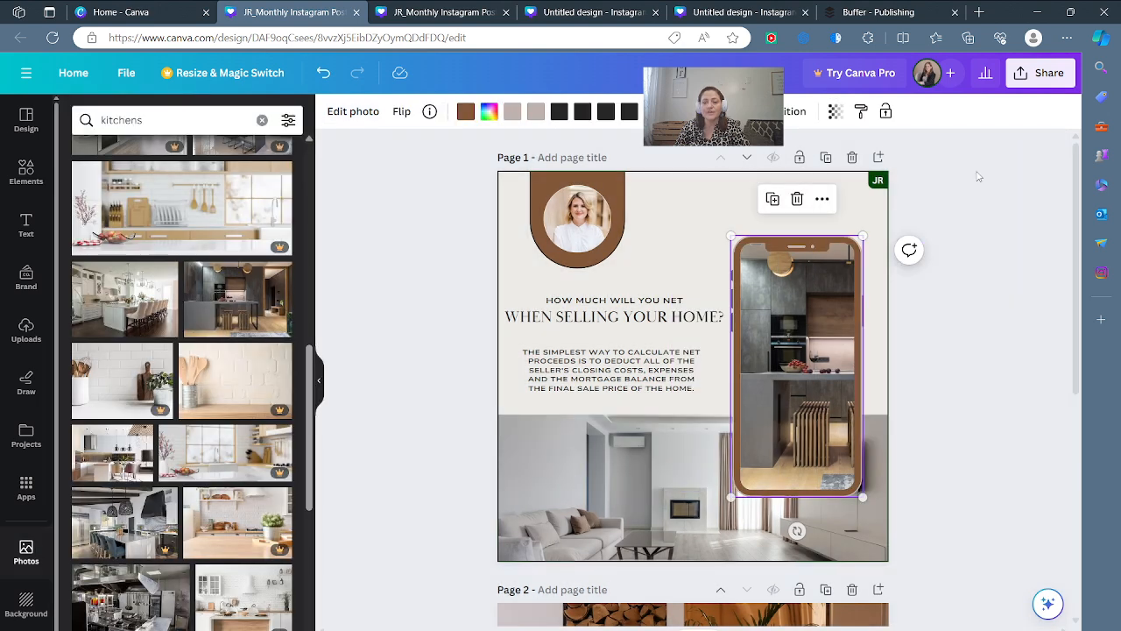
{"action": "double_click", "coordinate": [838, 348]}
{"action": "left_click_drag", "start_coordinate": [839, 348], "coordinate": [729, 341]}
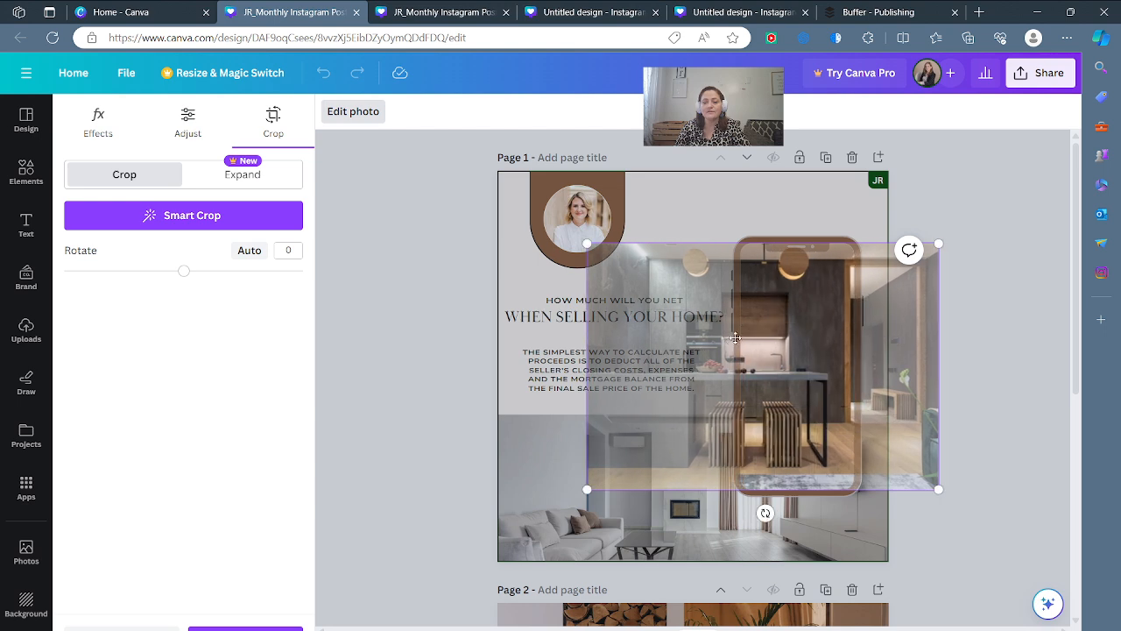
{"action": "left_click", "coordinate": [978, 303]}
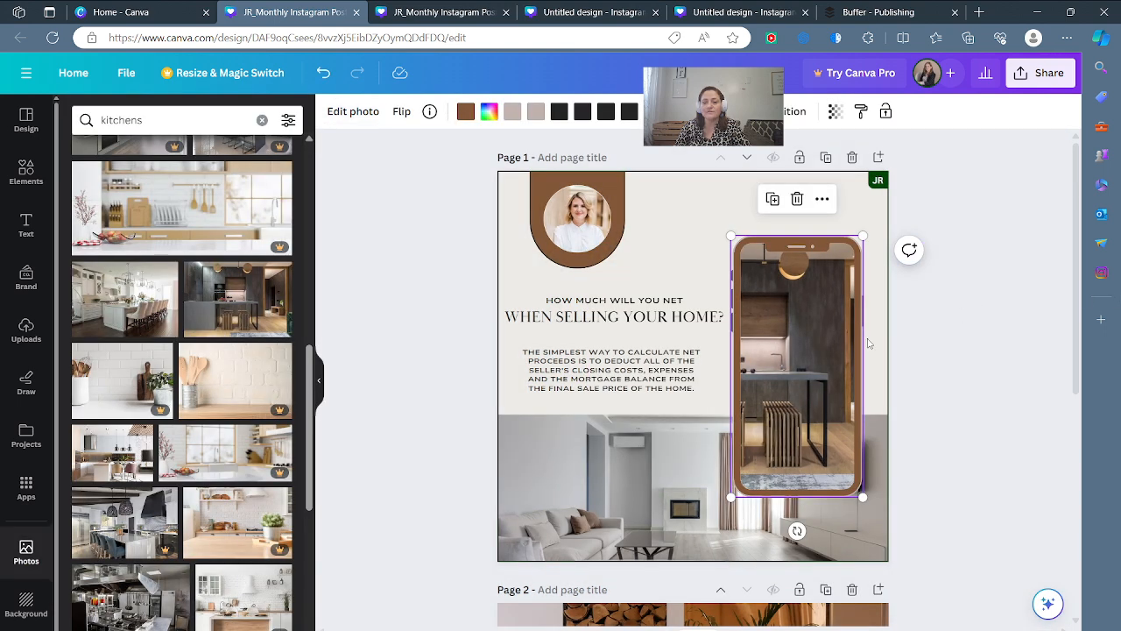
{"action": "double_click", "coordinate": [813, 340]}
{"action": "left_click_drag", "start_coordinate": [777, 339], "coordinate": [837, 329]}
{"action": "left_click", "coordinate": [969, 210]}
{"action": "left_click", "coordinate": [958, 209]}
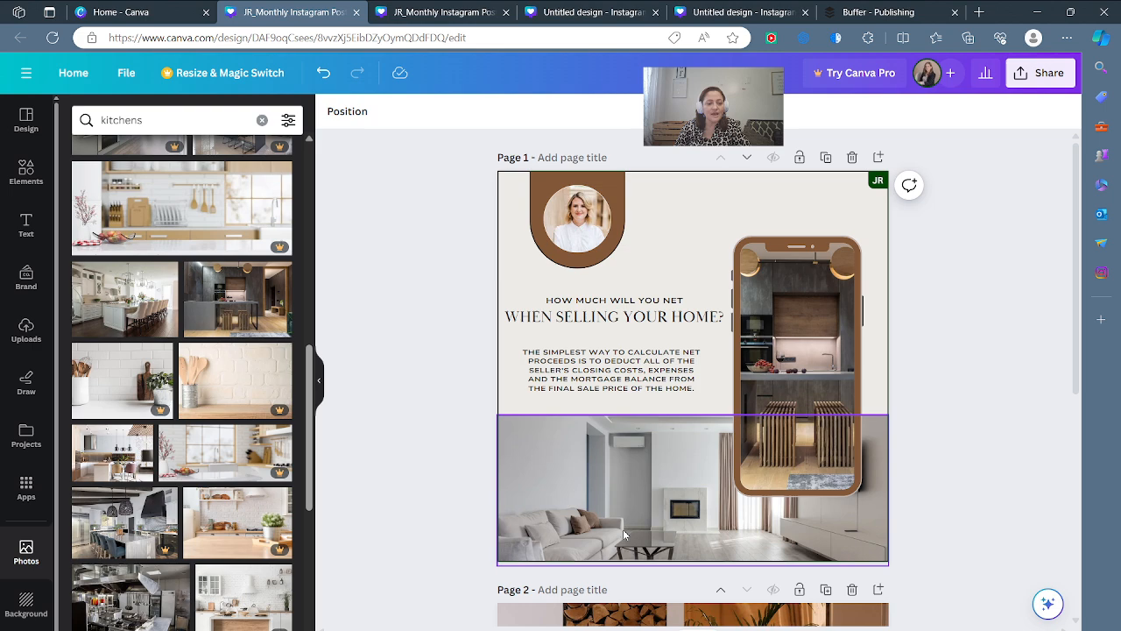
- Look through more kitchen photos for page 1's lower image, and change the photo search to "livingroom"
{"action": "scroll", "coordinate": [207, 423], "scroll_direction": "down", "scroll_amount": 4}
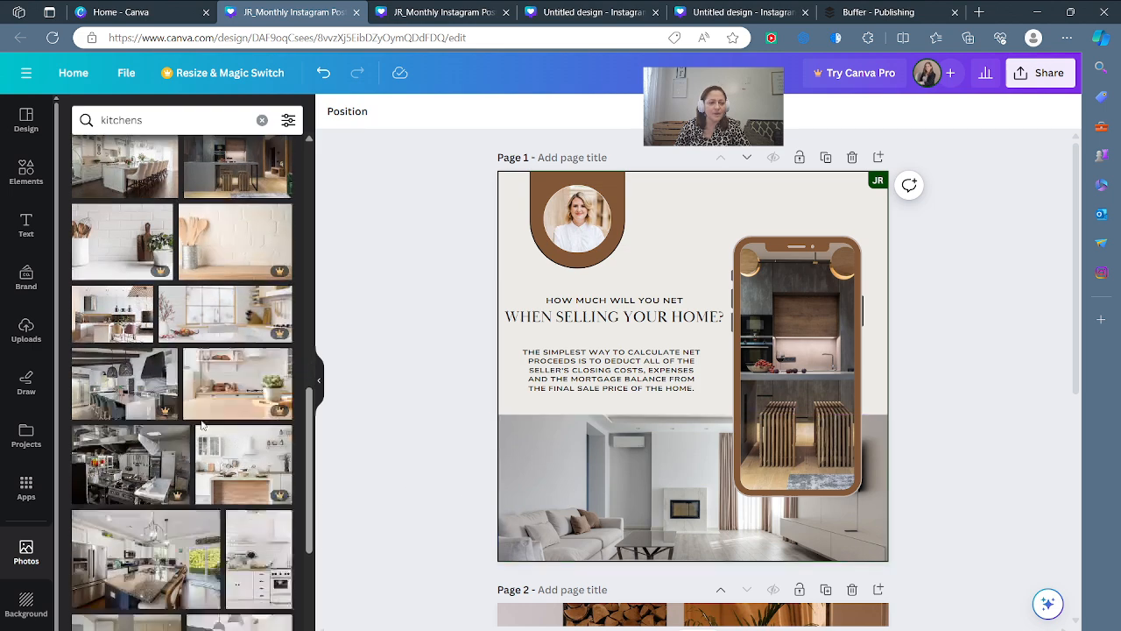
{"action": "scroll", "coordinate": [206, 423], "scroll_direction": "down", "scroll_amount": 4}
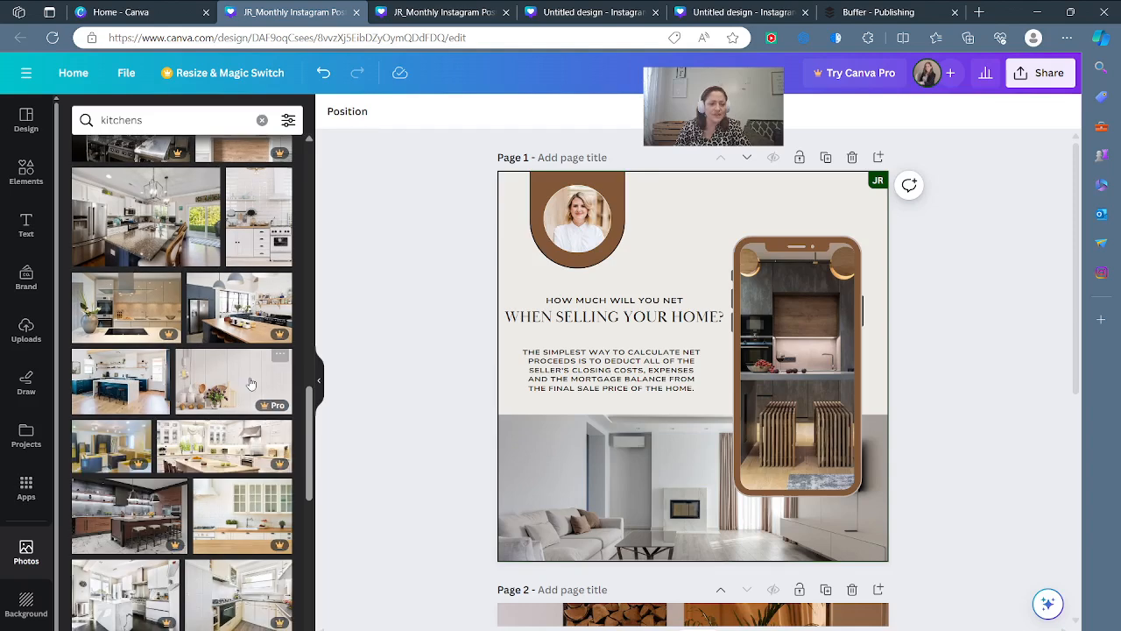
{"action": "left_click", "coordinate": [160, 118]}
{"action": "left_click", "coordinate": [160, 117]}
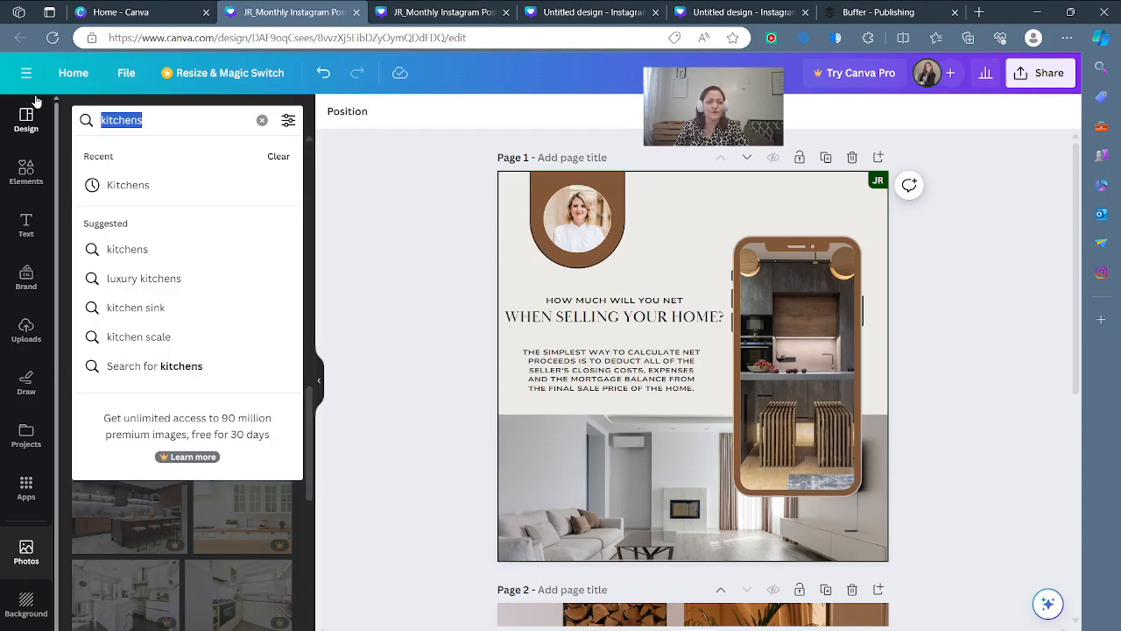
{"action": "type", "text": "livingroom"}
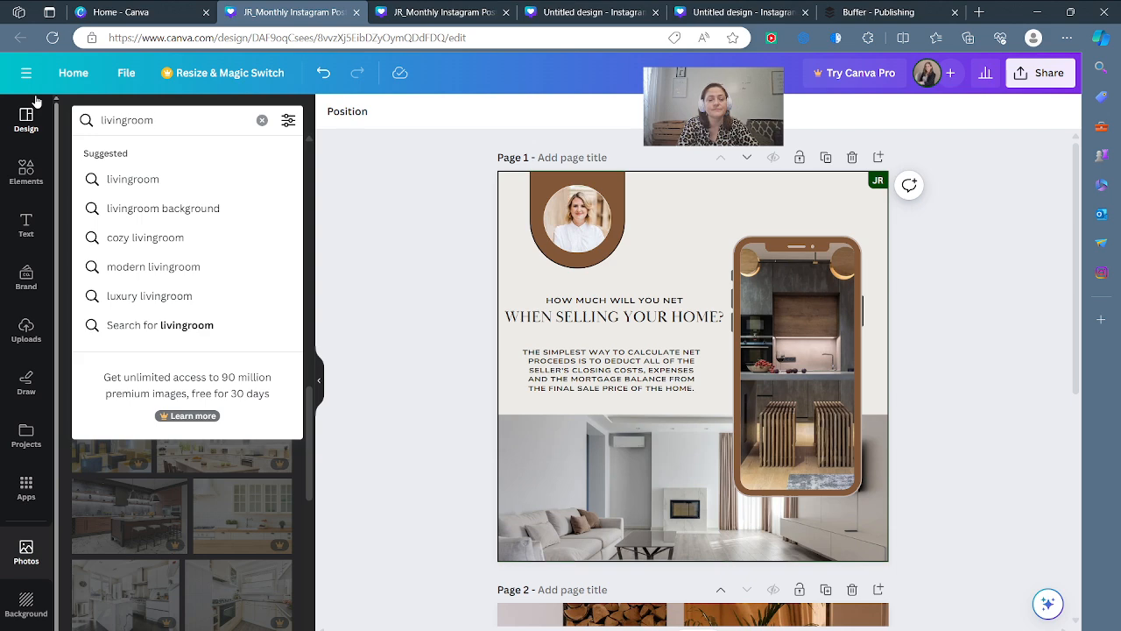
{"action": "key", "text": "Return"}
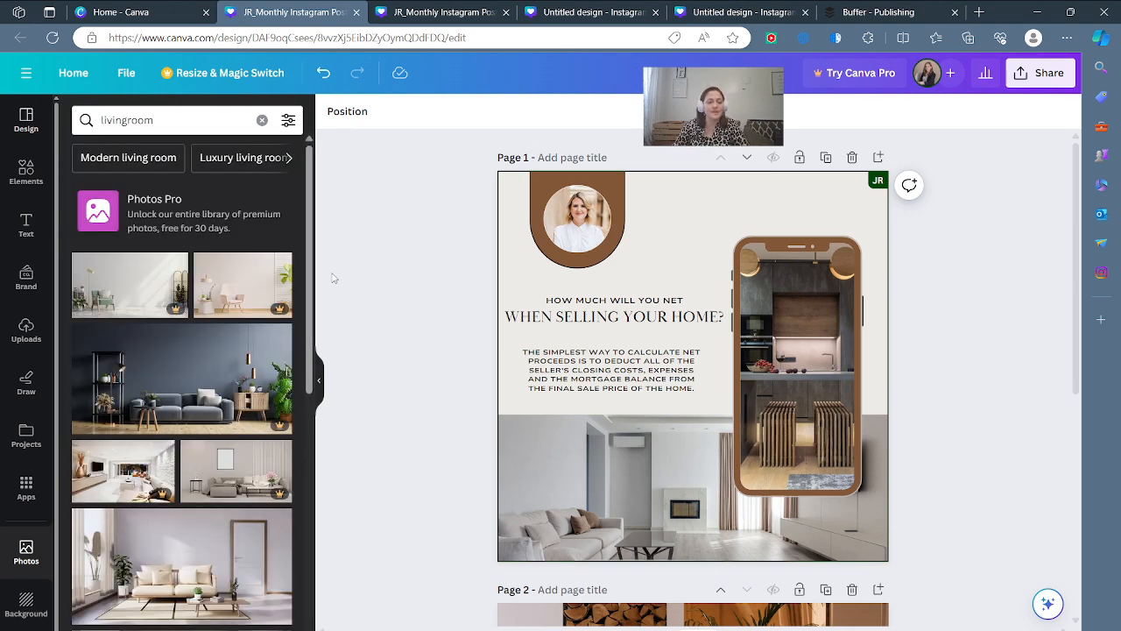
- Try the fireplace living room photo as page 1's lower image, and replace it with the free photo of a dark wall and white TV unit
{"action": "scroll", "coordinate": [214, 565], "scroll_direction": "down", "scroll_amount": 3}
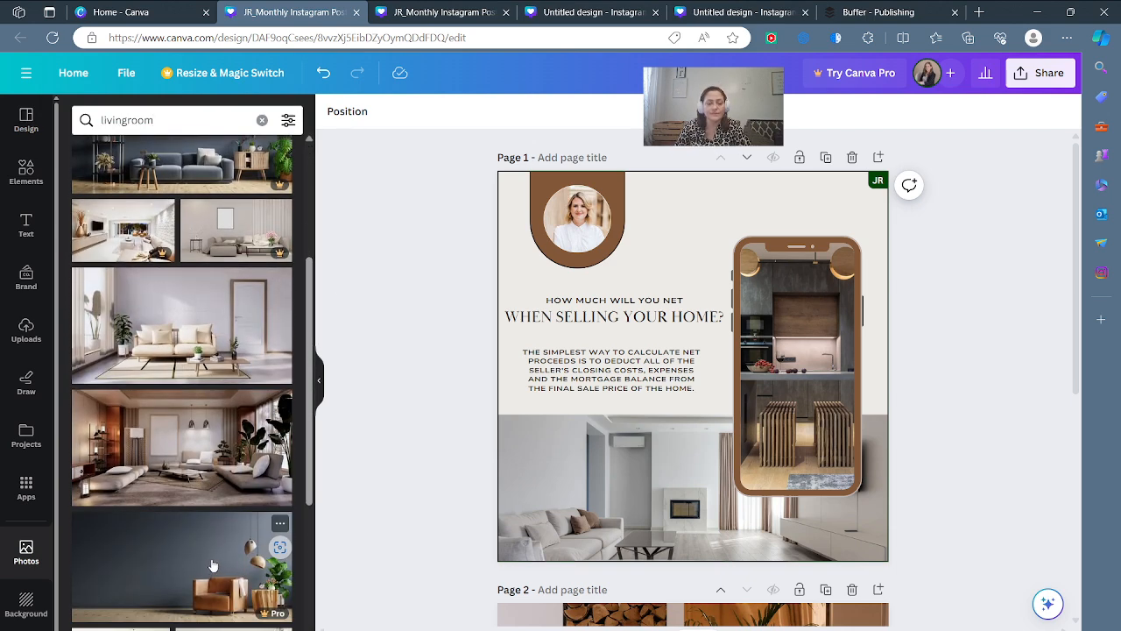
{"action": "scroll", "coordinate": [212, 565], "scroll_direction": "down", "scroll_amount": 5}
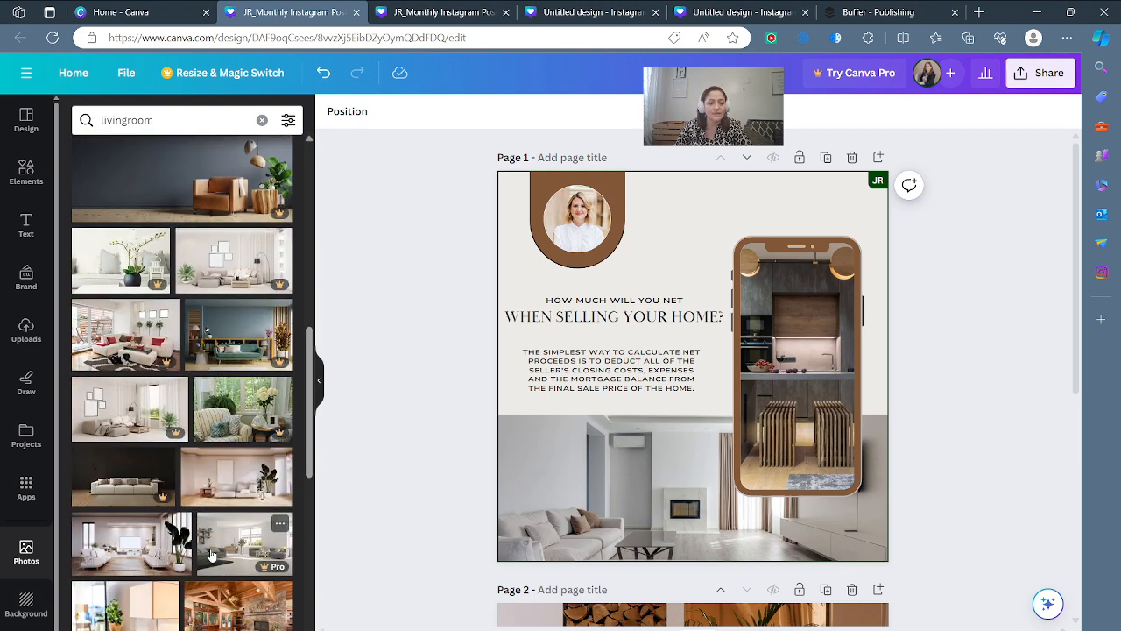
{"action": "scroll", "coordinate": [211, 554], "scroll_direction": "down", "scroll_amount": 3}
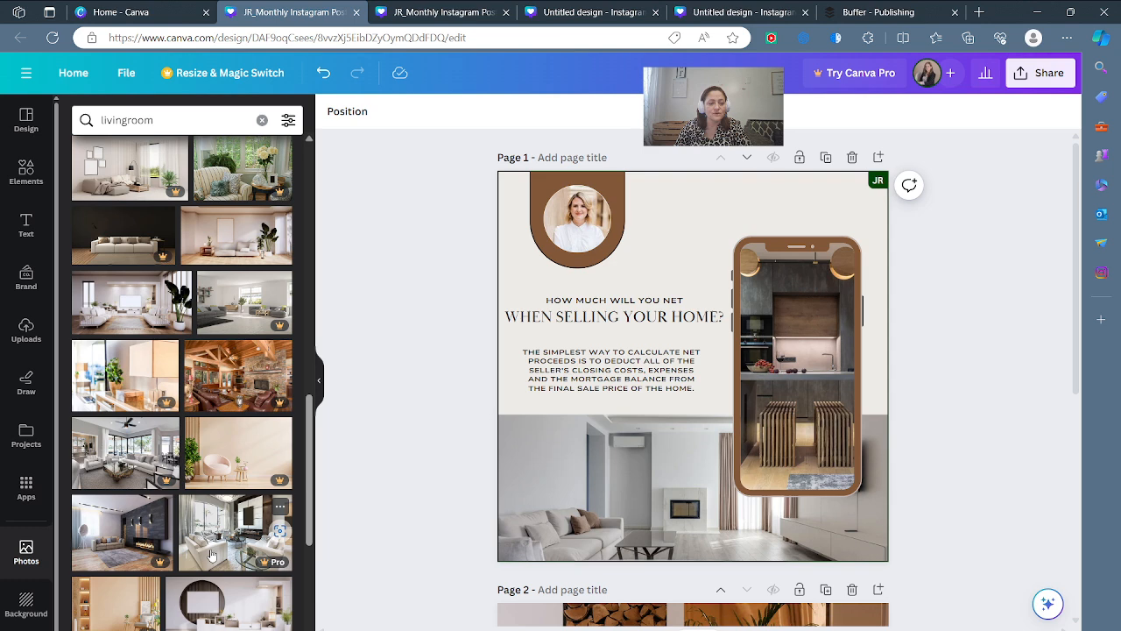
{"action": "scroll", "coordinate": [211, 555], "scroll_direction": "down", "scroll_amount": 1}
{"action": "left_click_drag", "start_coordinate": [103, 454], "coordinate": [571, 472]}
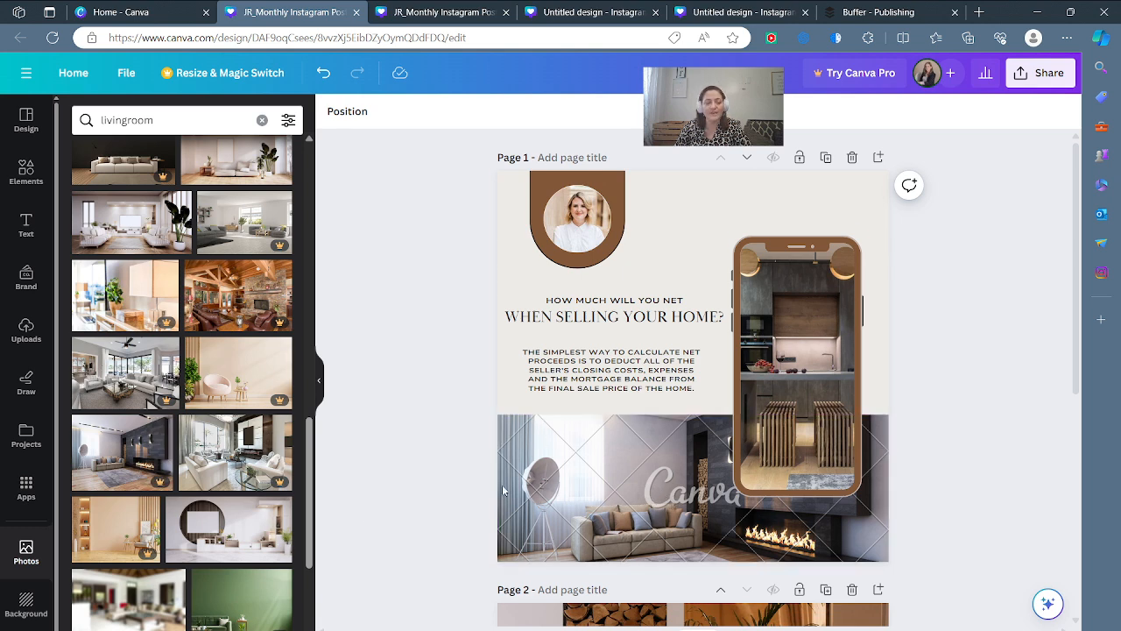
{"action": "scroll", "coordinate": [183, 538], "scroll_direction": "down", "scroll_amount": 5}
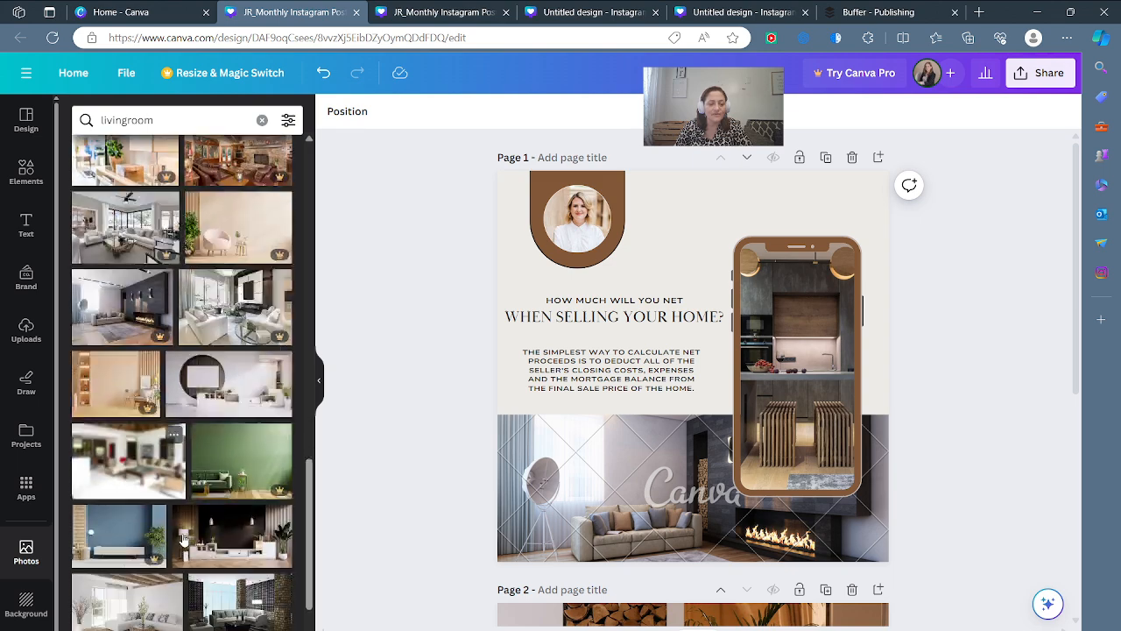
{"action": "left_click_drag", "start_coordinate": [233, 441], "coordinate": [692, 487]}
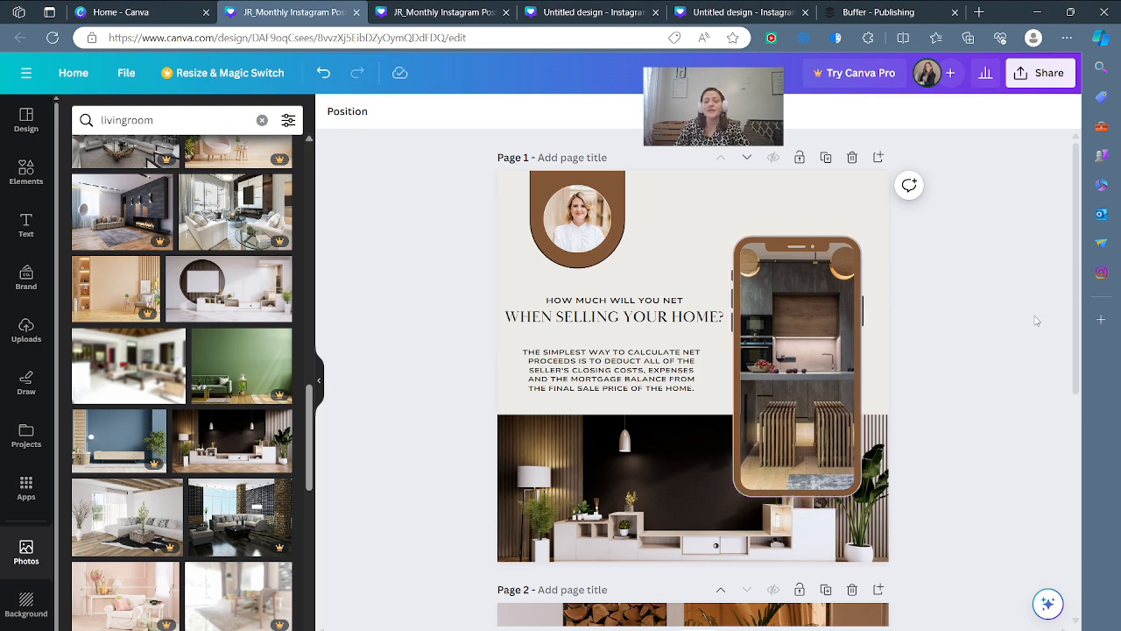
- Look through the living room photo results for a new background image for page 2
{"action": "scroll", "coordinate": [1036, 320], "scroll_direction": "down", "scroll_amount": 5}
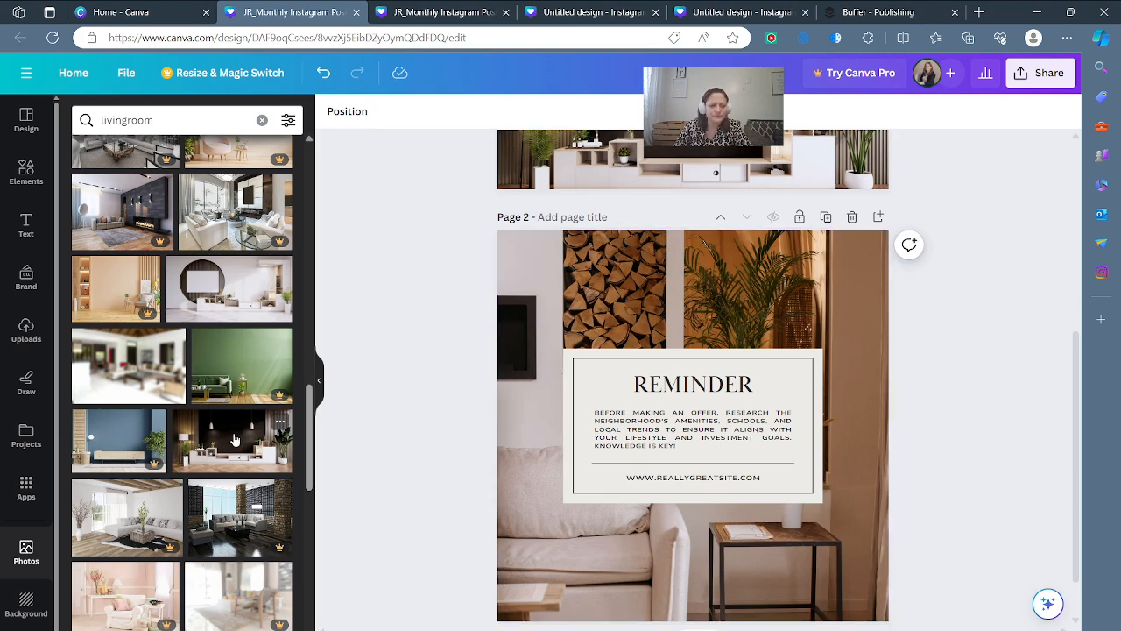
{"action": "scroll", "coordinate": [233, 473], "scroll_direction": "down", "scroll_amount": 4}
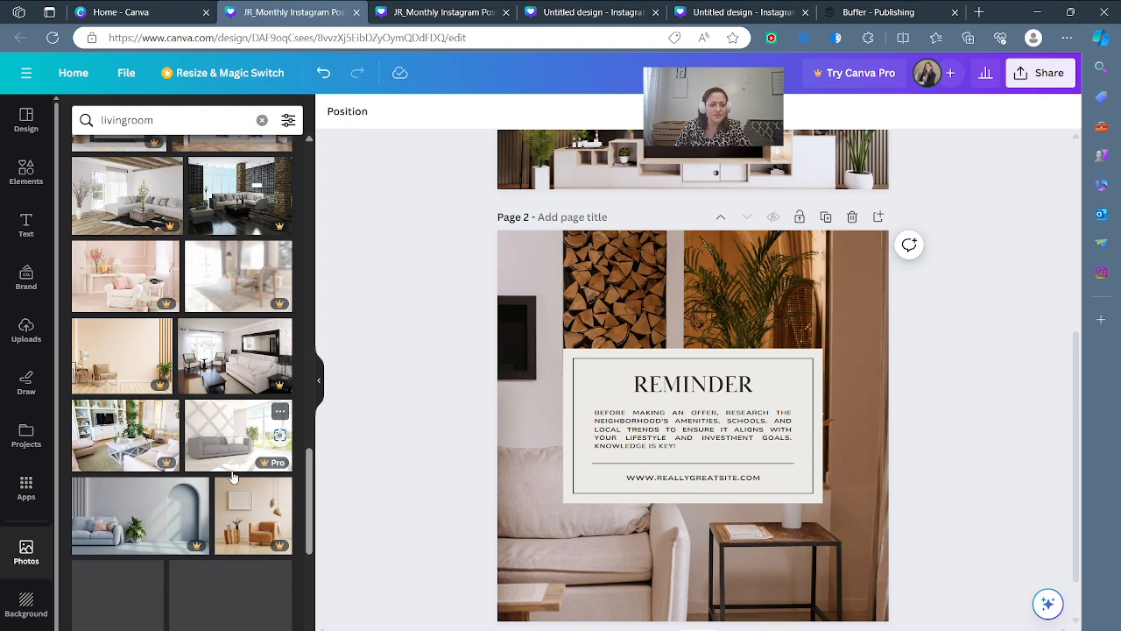
{"action": "scroll", "coordinate": [233, 477], "scroll_direction": "down", "scroll_amount": 3}
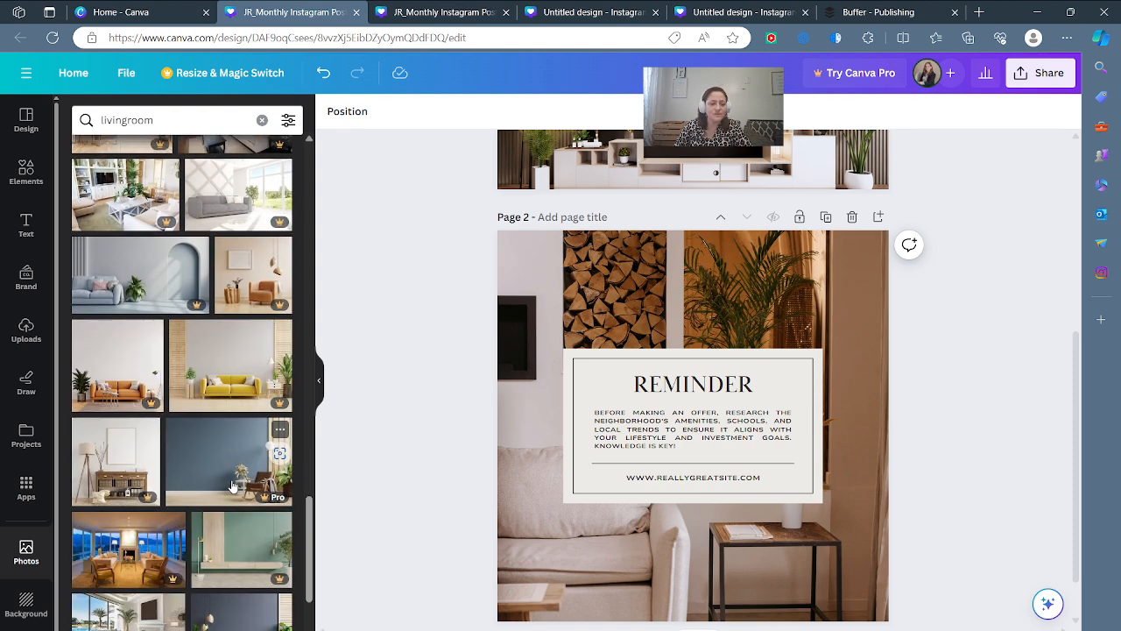
{"action": "scroll", "coordinate": [233, 485], "scroll_direction": "down", "scroll_amount": 5}
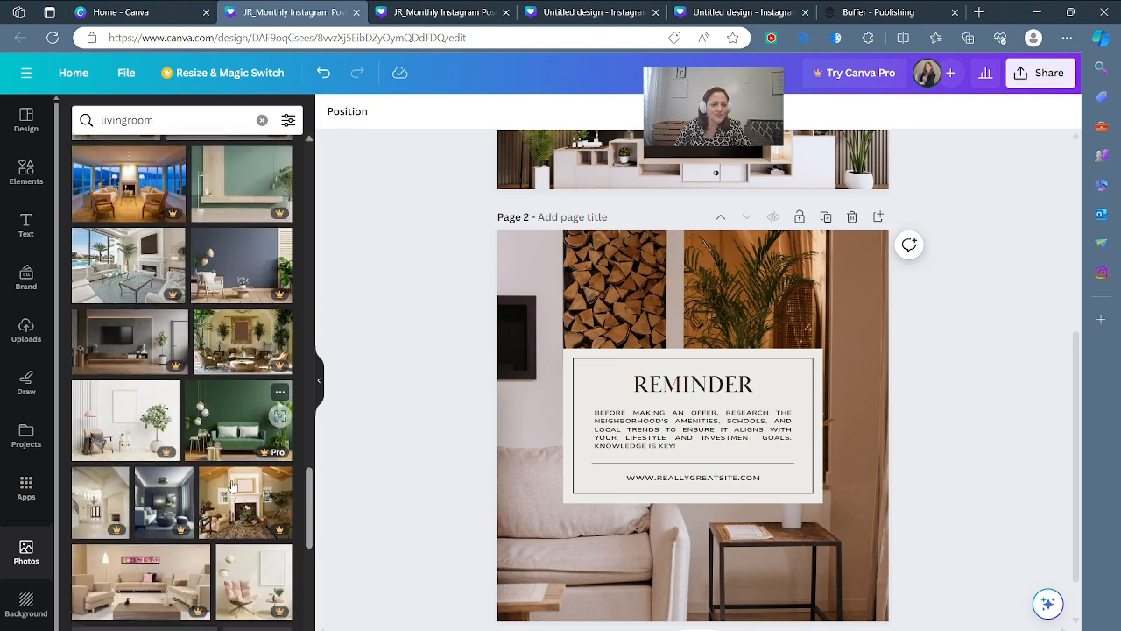
{"action": "scroll", "coordinate": [233, 486], "scroll_direction": "down", "scroll_amount": 3}
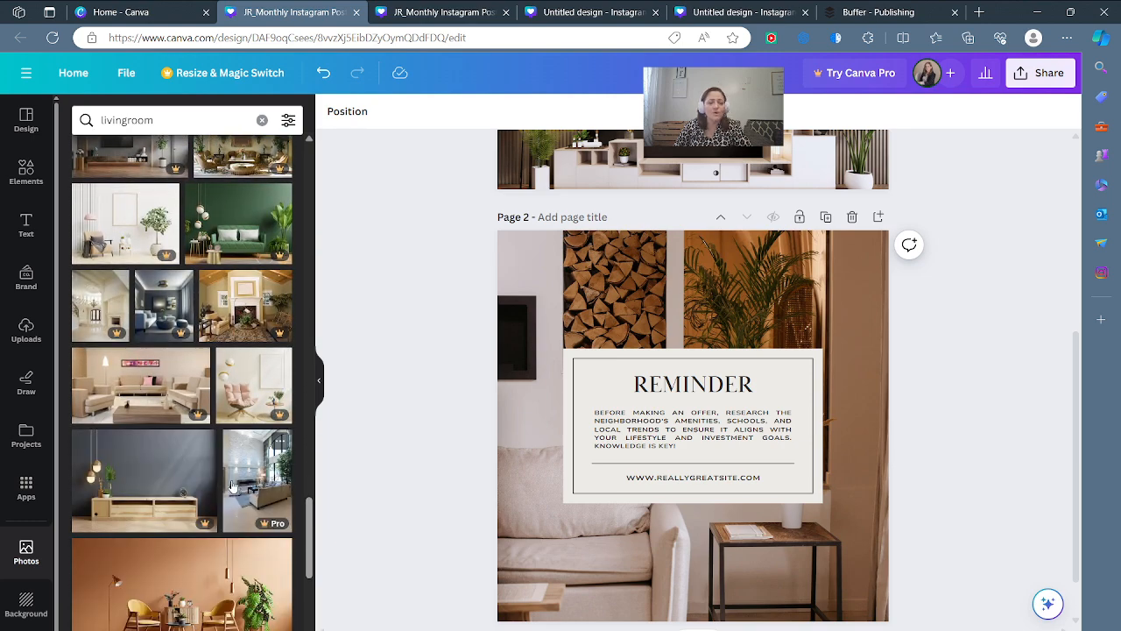
{"action": "scroll", "coordinate": [232, 484], "scroll_direction": "down", "scroll_amount": 4}
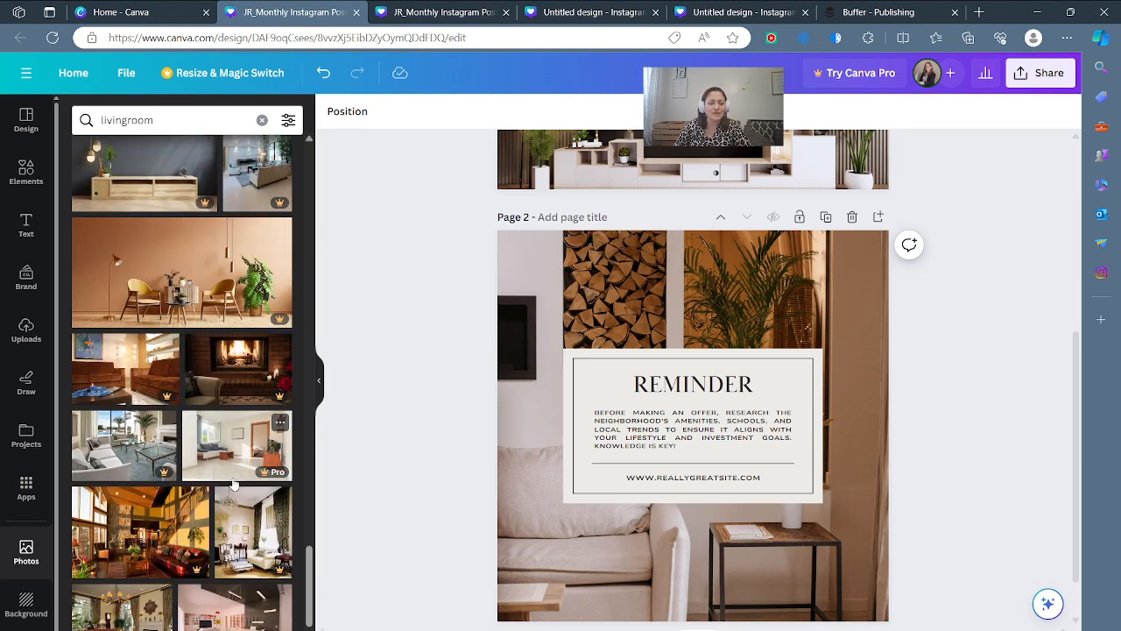
{"action": "scroll", "coordinate": [233, 484], "scroll_direction": "down", "scroll_amount": 2}
{"action": "scroll", "coordinate": [233, 485], "scroll_direction": "down", "scroll_amount": 4}
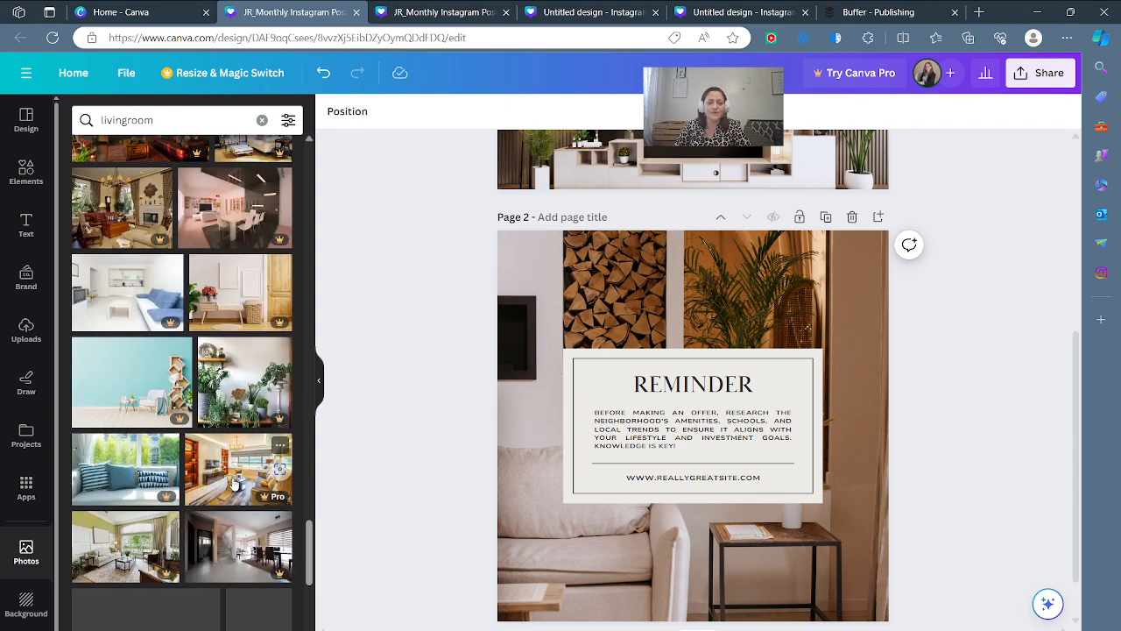
- Browse the catalogue of Canva apps for another source of free photos
{"action": "left_click", "coordinate": [27, 493]}
{"action": "scroll", "coordinate": [152, 475], "scroll_direction": "down", "scroll_amount": 4}
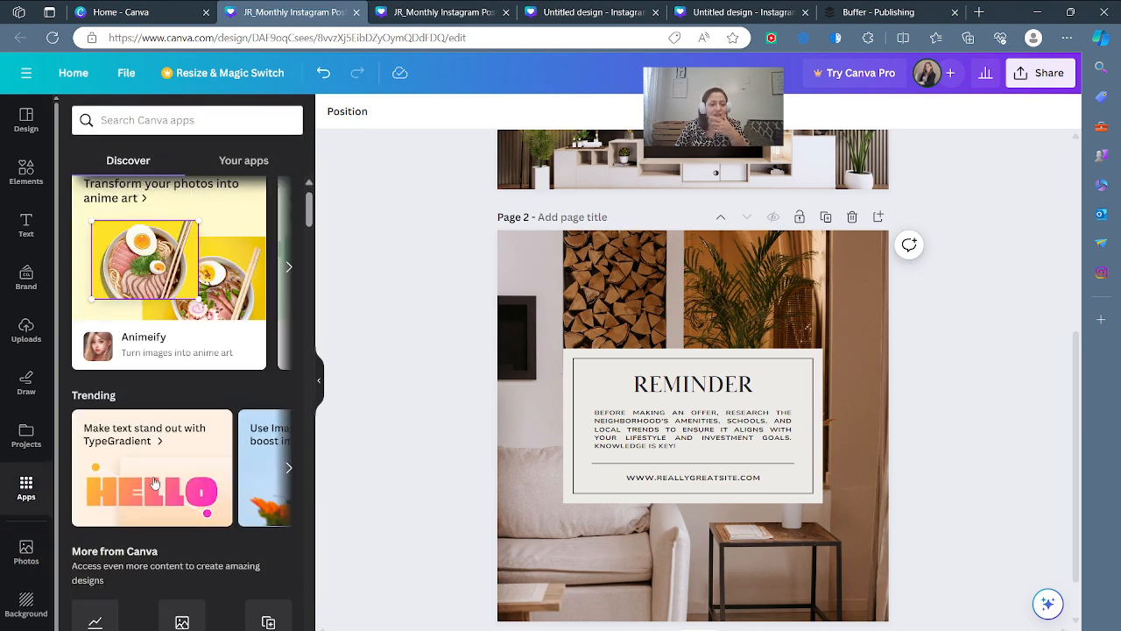
{"action": "scroll", "coordinate": [152, 475], "scroll_direction": "down", "scroll_amount": 2}
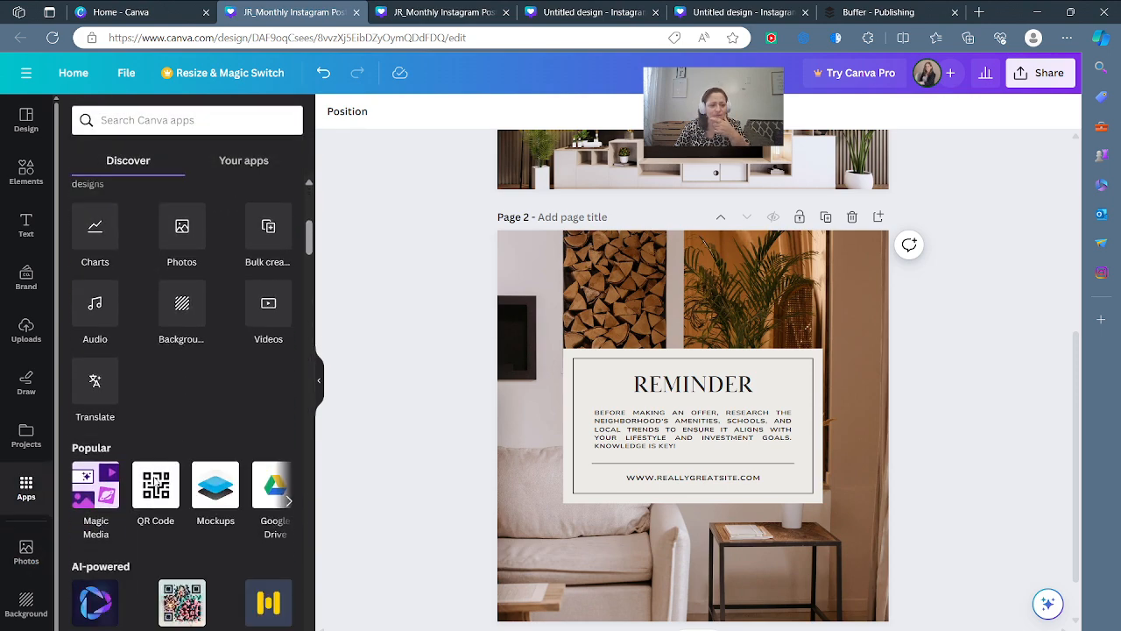
{"action": "scroll", "coordinate": [172, 347], "scroll_direction": "up", "scroll_amount": 1}
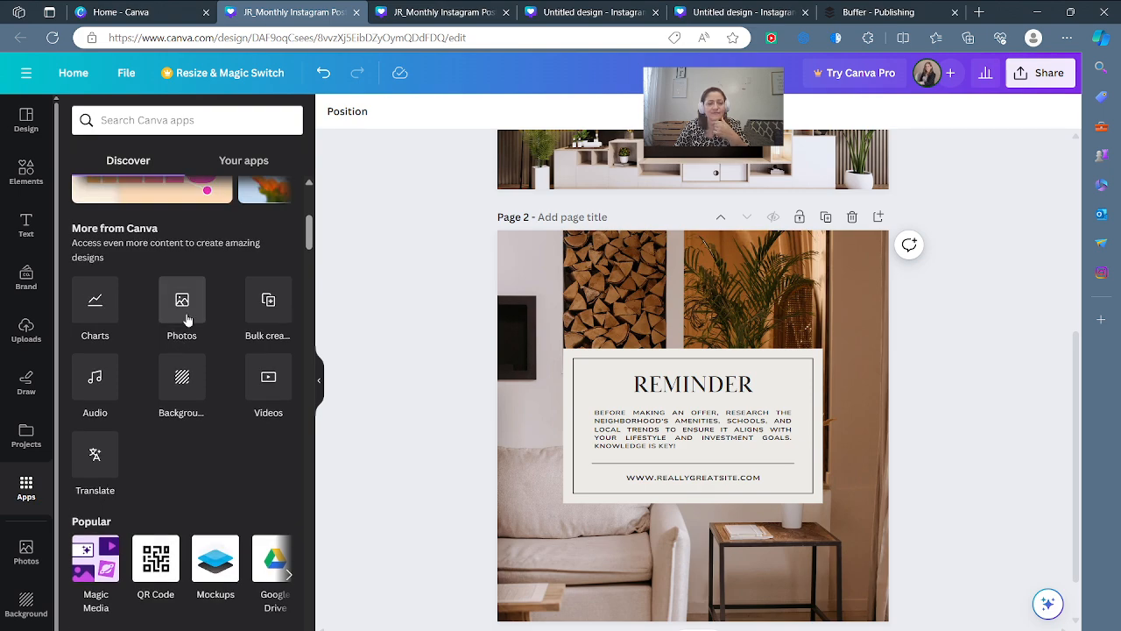
{"action": "left_click", "coordinate": [186, 319]}
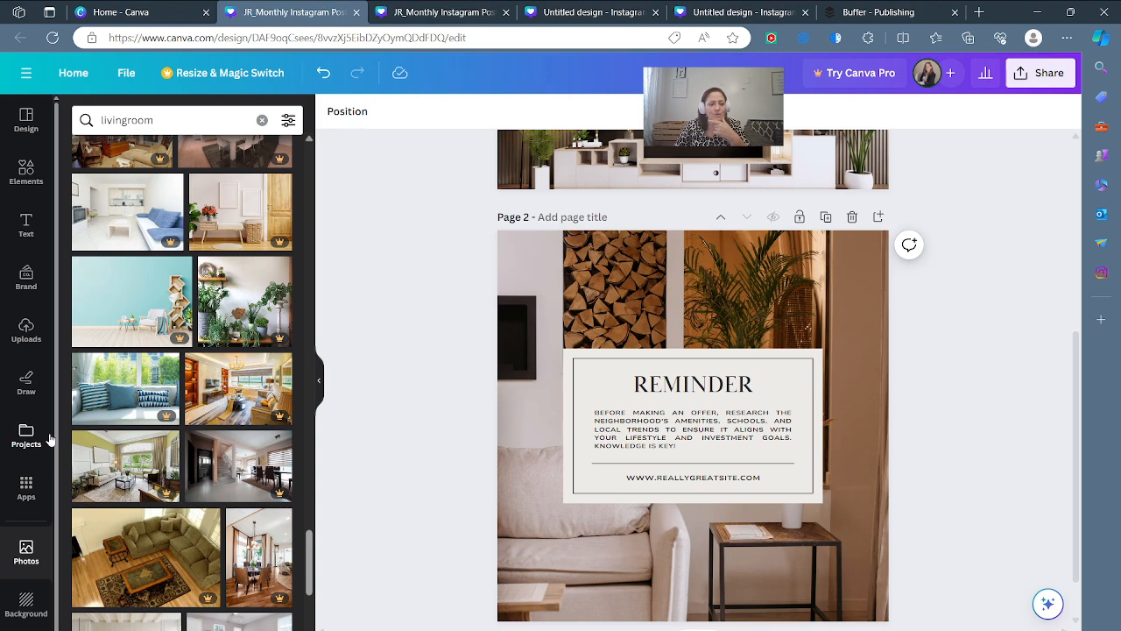
{"action": "left_click", "coordinate": [26, 486]}
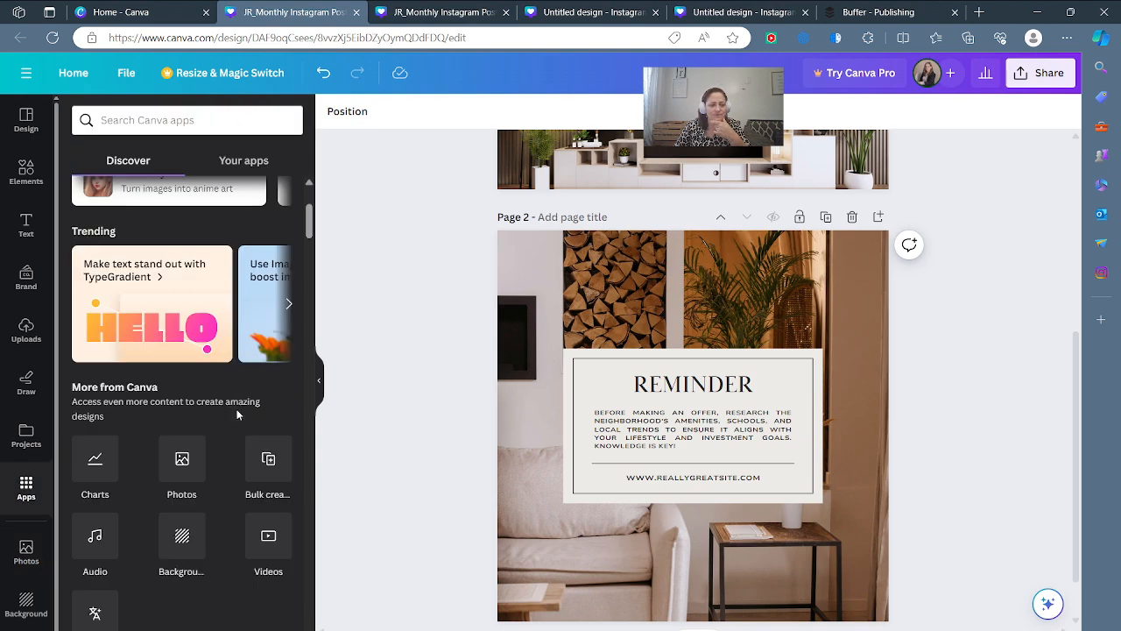
{"action": "scroll", "coordinate": [237, 414], "scroll_direction": "down", "scroll_amount": 5}
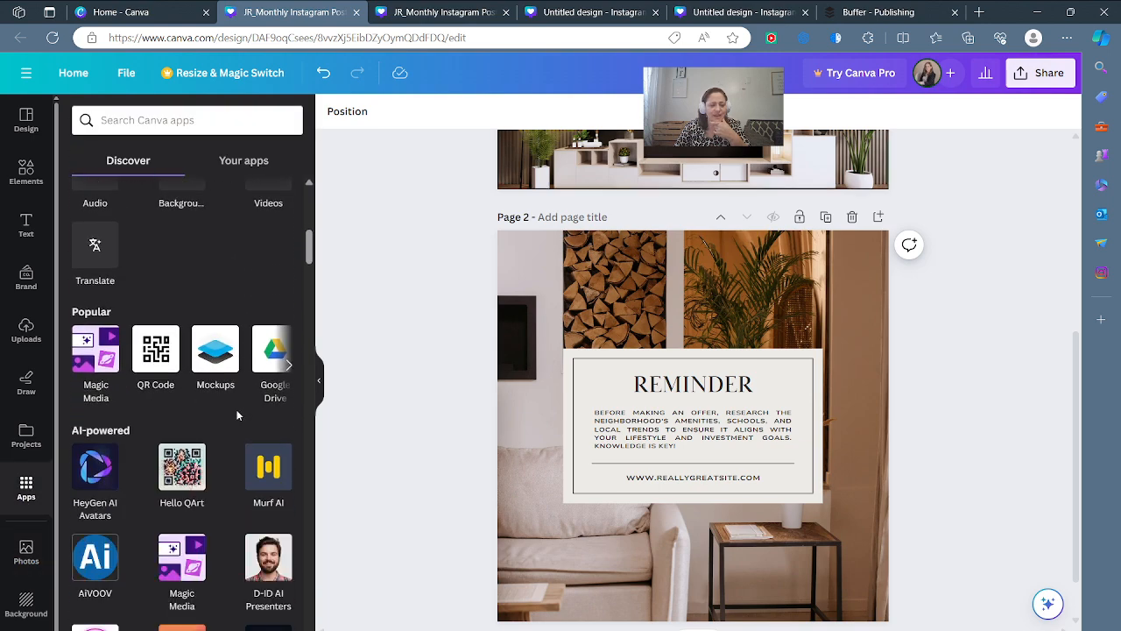
{"action": "scroll", "coordinate": [237, 414], "scroll_direction": "down", "scroll_amount": 2}
{"action": "scroll", "coordinate": [236, 415], "scroll_direction": "down", "scroll_amount": 2}
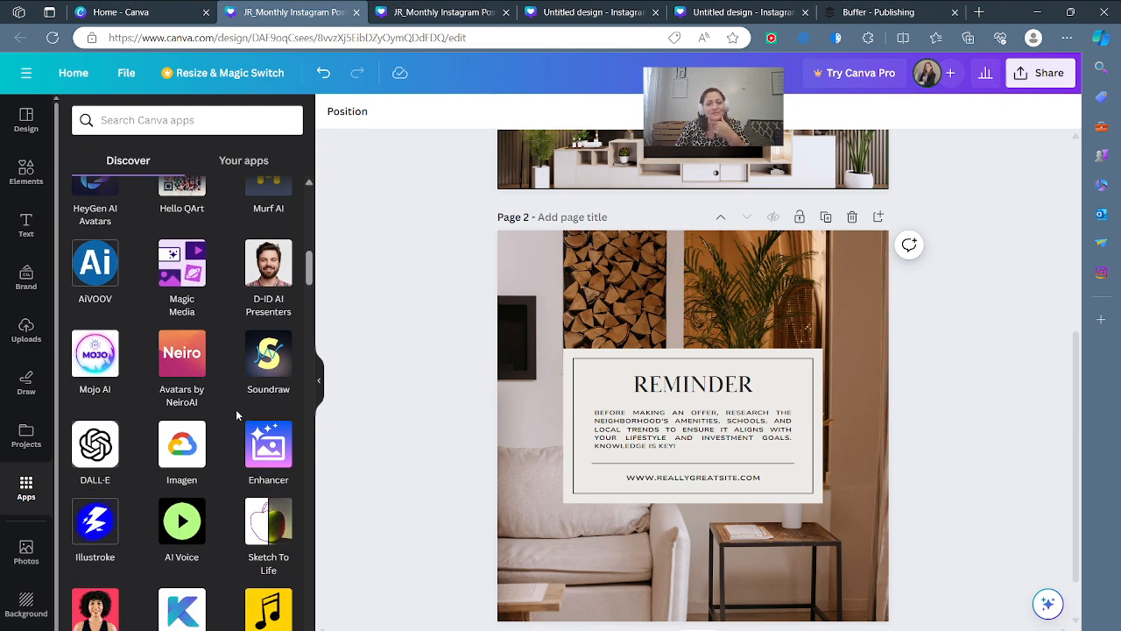
{"action": "scroll", "coordinate": [235, 409], "scroll_direction": "down", "scroll_amount": 4}
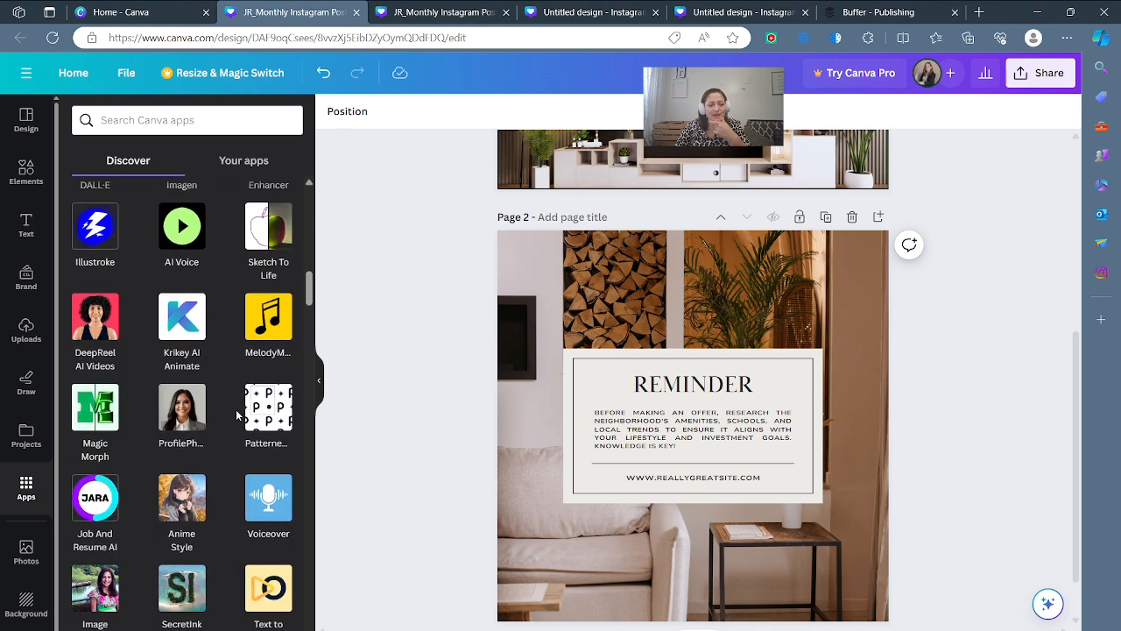
{"action": "scroll", "coordinate": [236, 409], "scroll_direction": "down", "scroll_amount": 2}
{"action": "scroll", "coordinate": [235, 409], "scroll_direction": "down", "scroll_amount": 4}
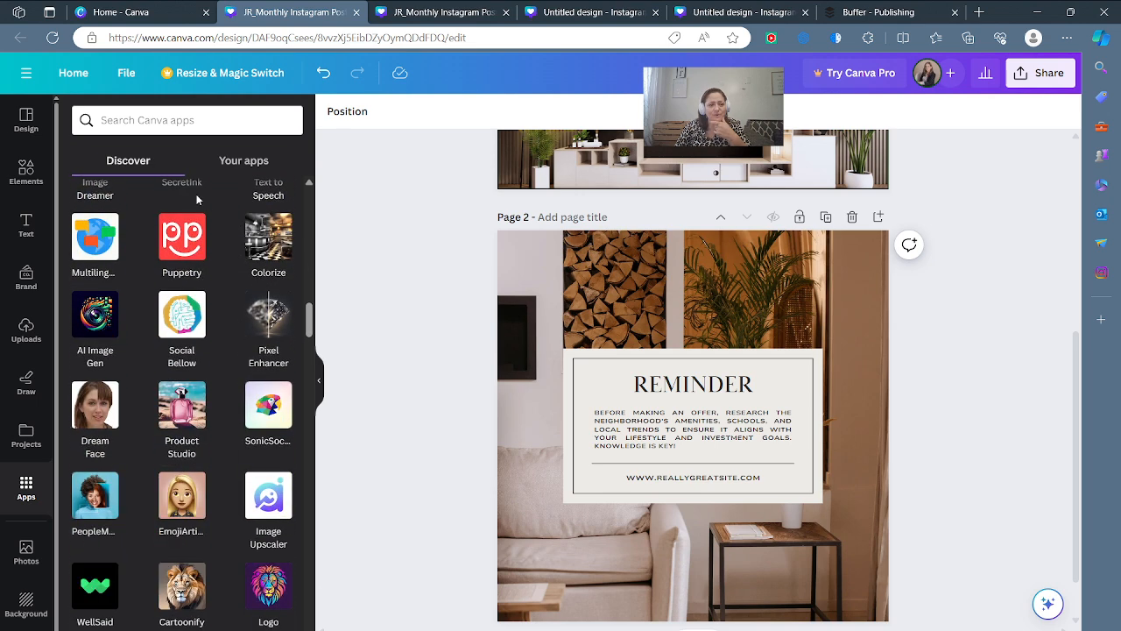
- Search the apps for "pexel", and try "baypic" as another app search
{"action": "left_click", "coordinate": [191, 119]}
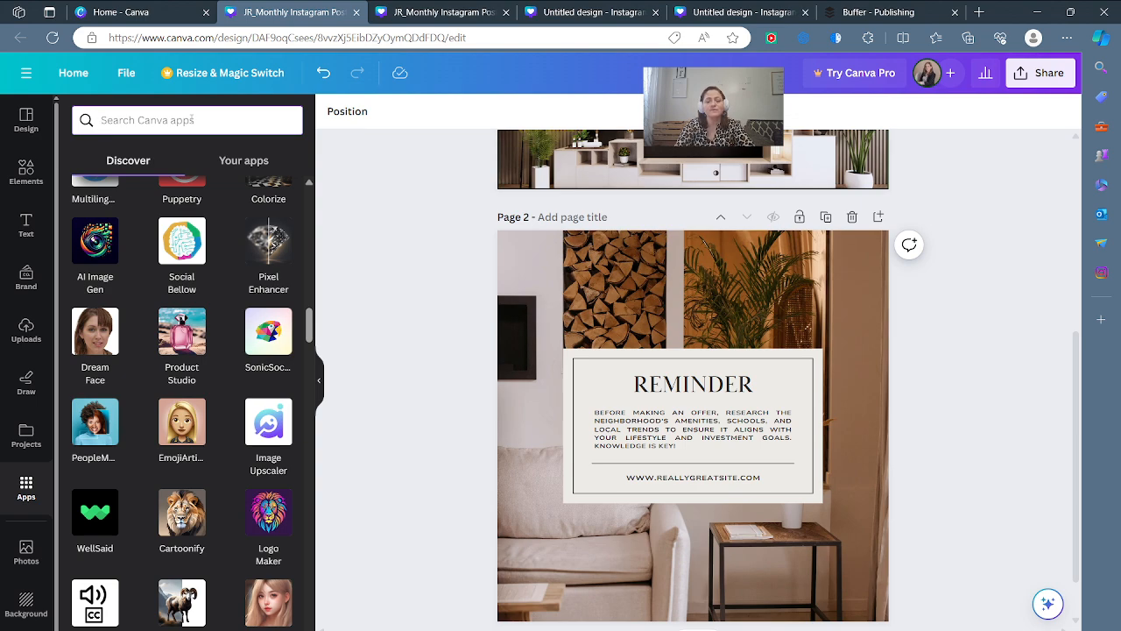
{"action": "type", "text": "pexel"}
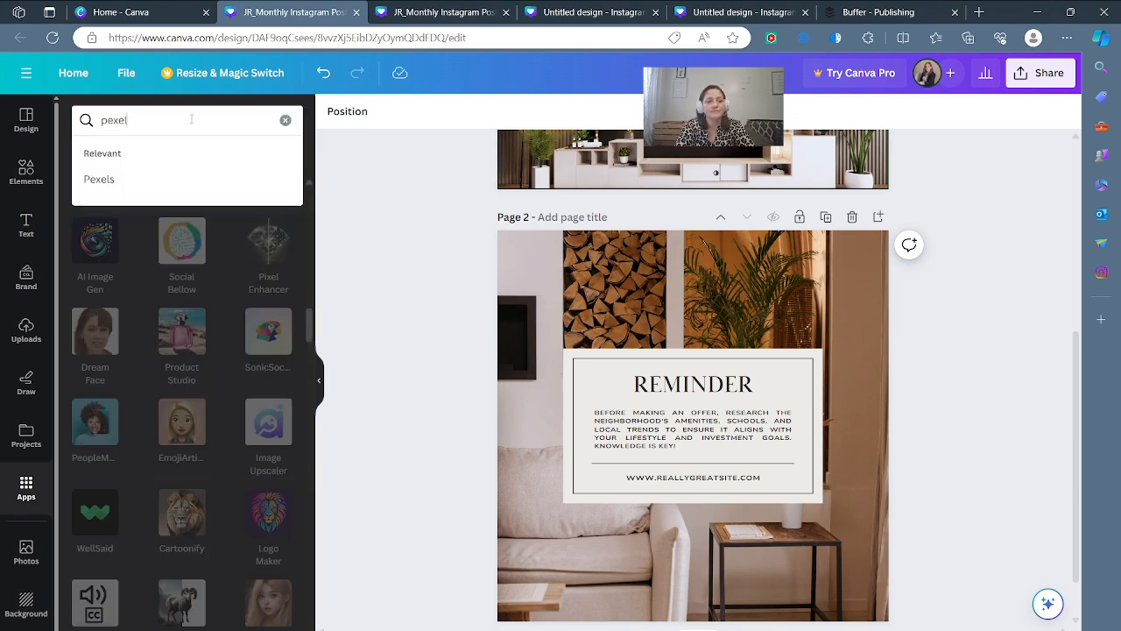
{"action": "key", "text": "Return"}
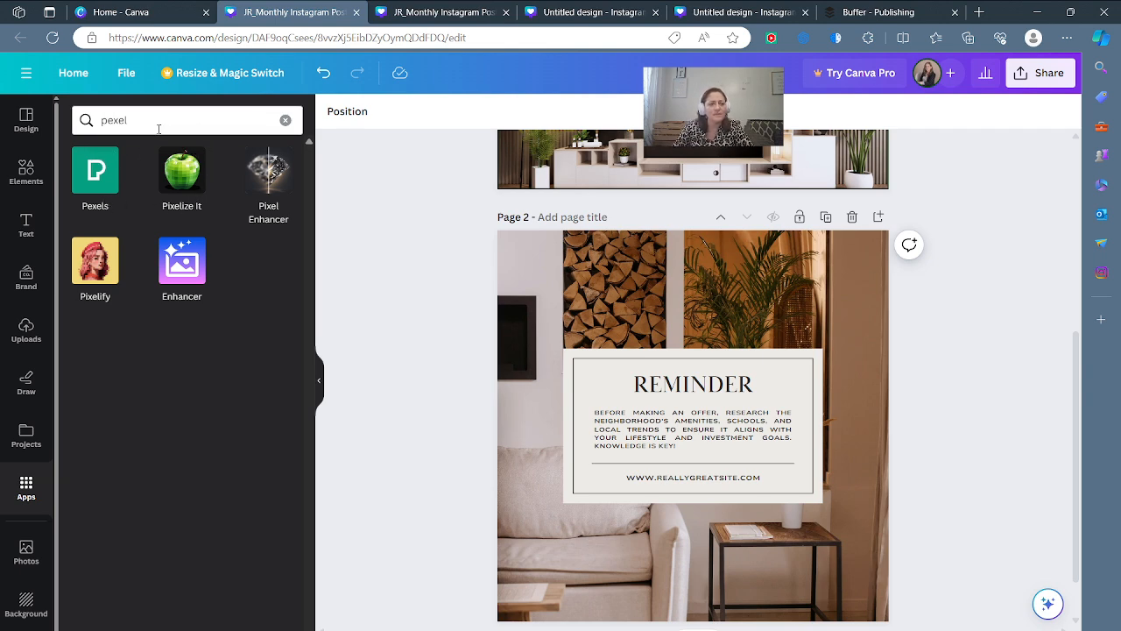
{"action": "left_click", "coordinate": [87, 120]}
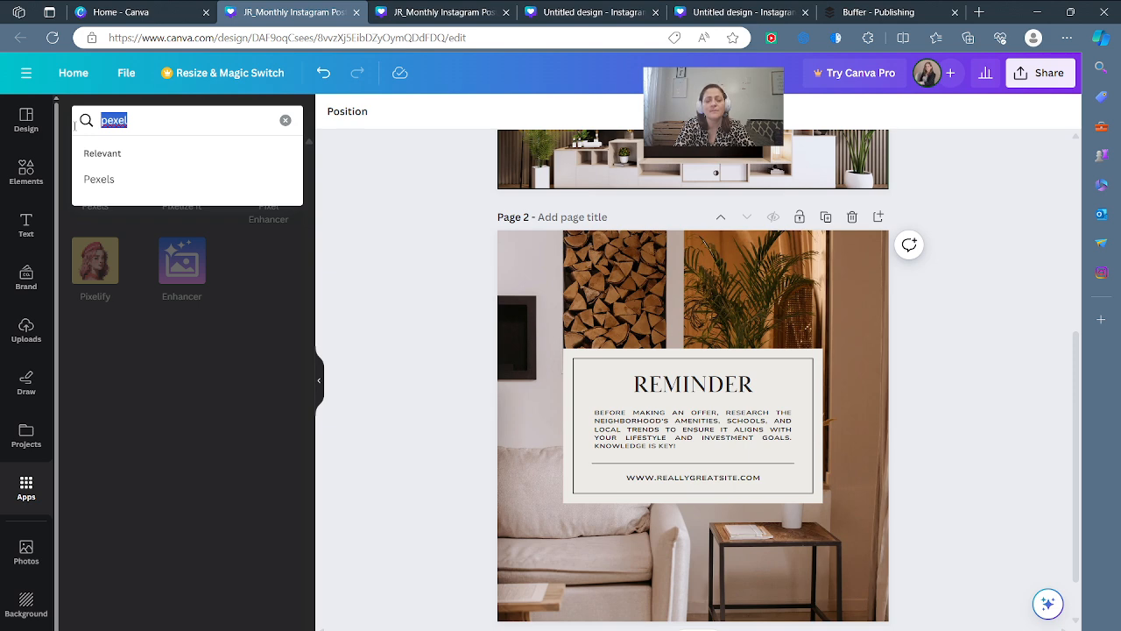
{"action": "type", "text": "bay"}
{"action": "key", "text": "Return"}
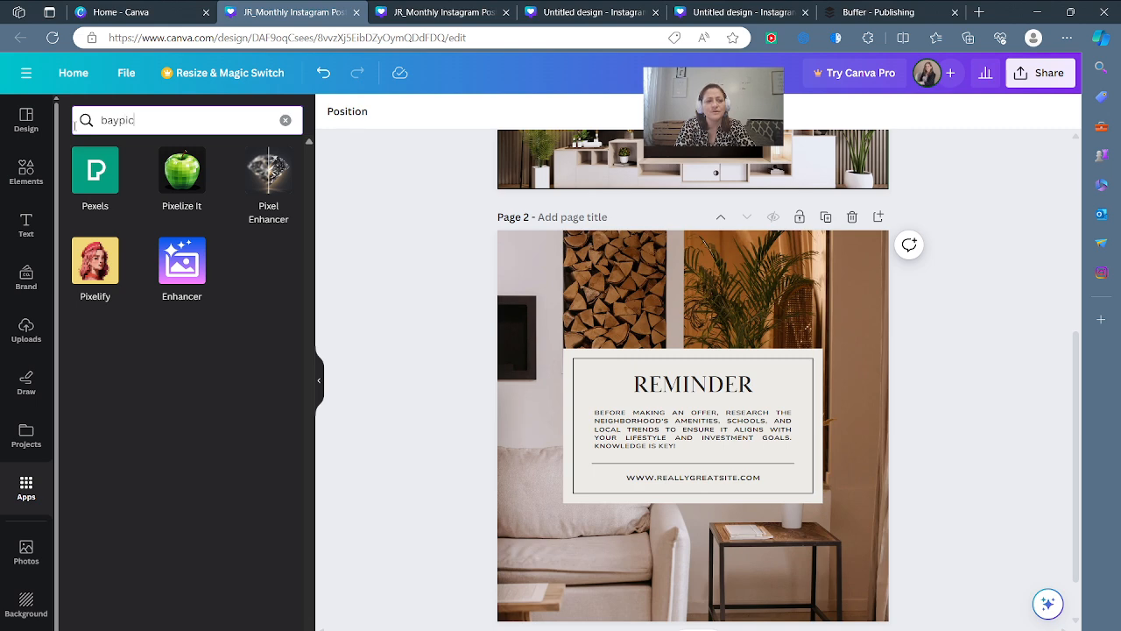
{"action": "type", "text": "pic"}
{"action": "key", "text": "Return"}
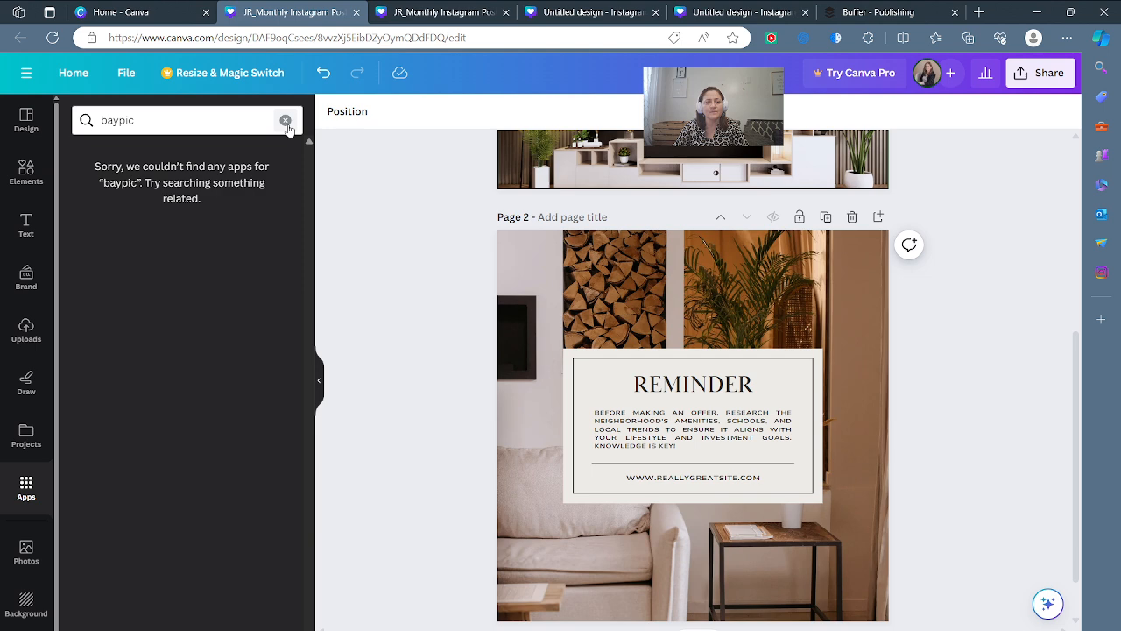
- Clear the app search, search for "pexel" and open the Pexels app in the design
{"action": "left_click", "coordinate": [284, 120]}
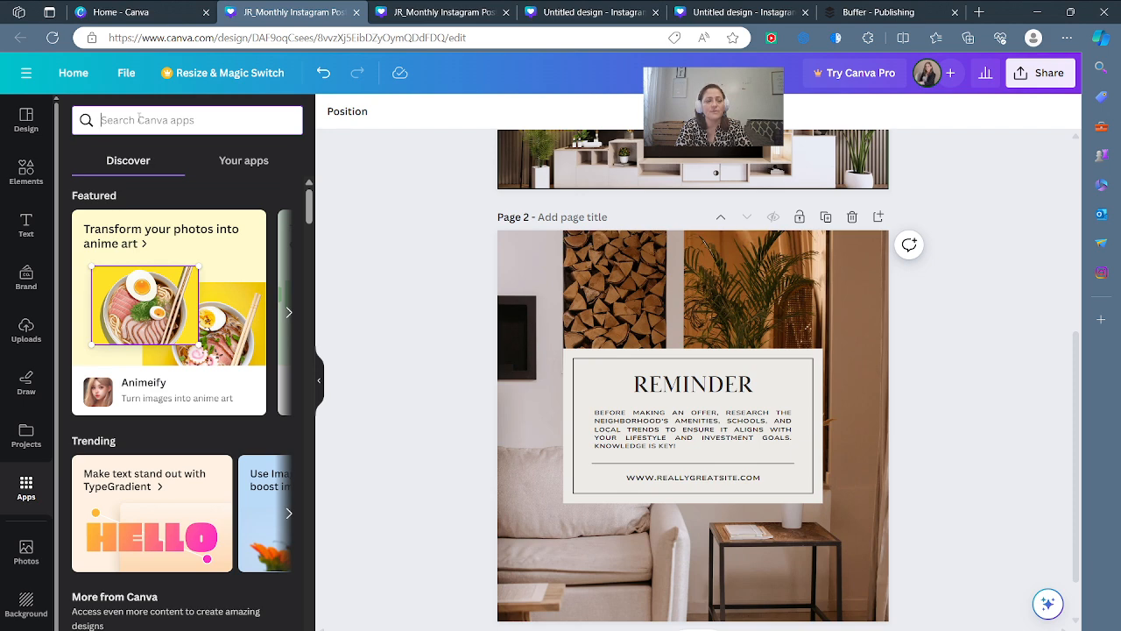
{"action": "type", "text": "pexel"}
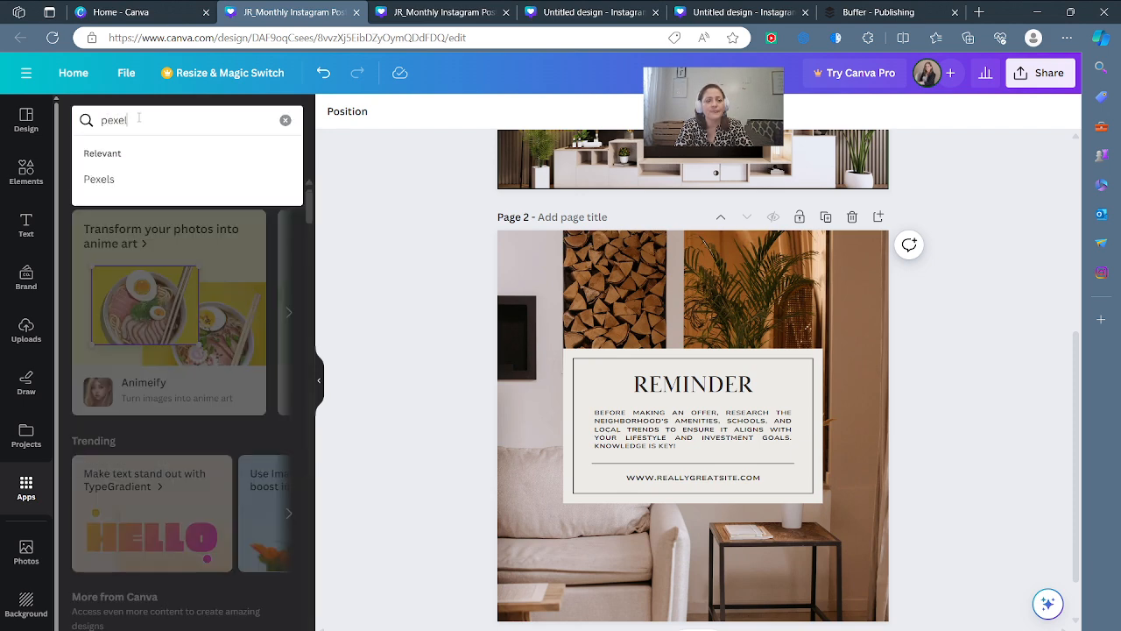
{"action": "key", "text": "Return"}
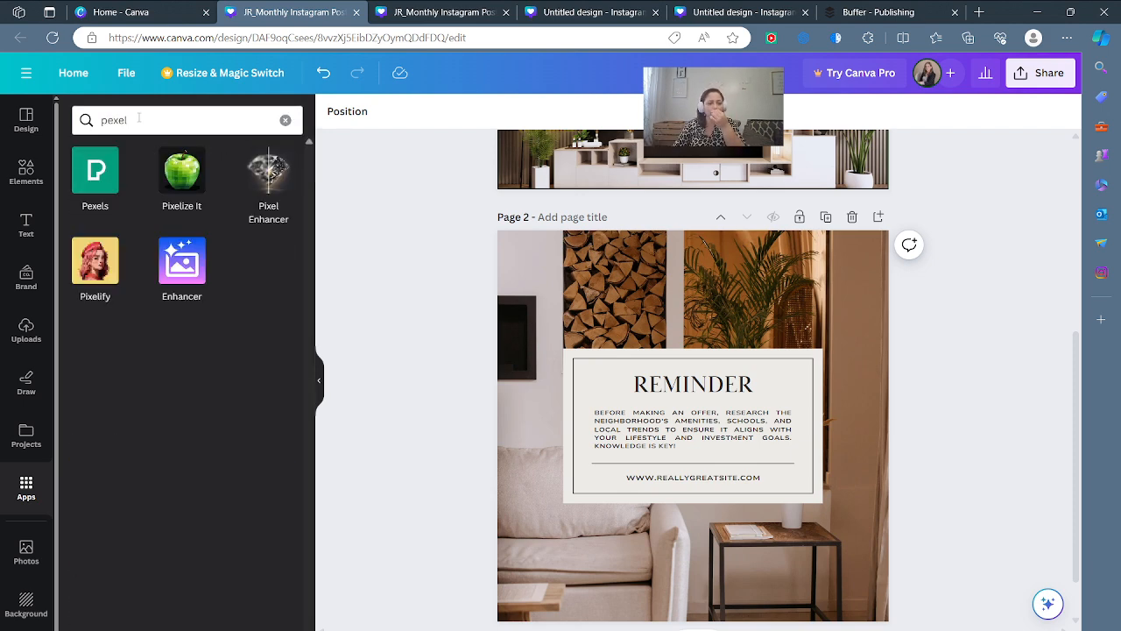
{"action": "left_click", "coordinate": [105, 184]}
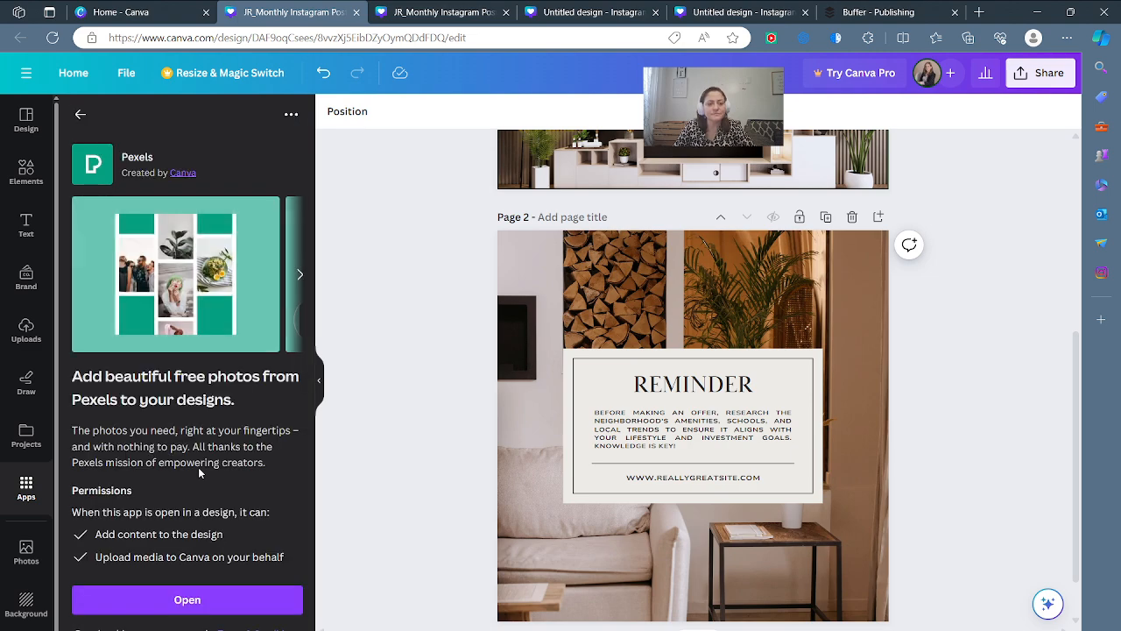
{"action": "left_click", "coordinate": [217, 604]}
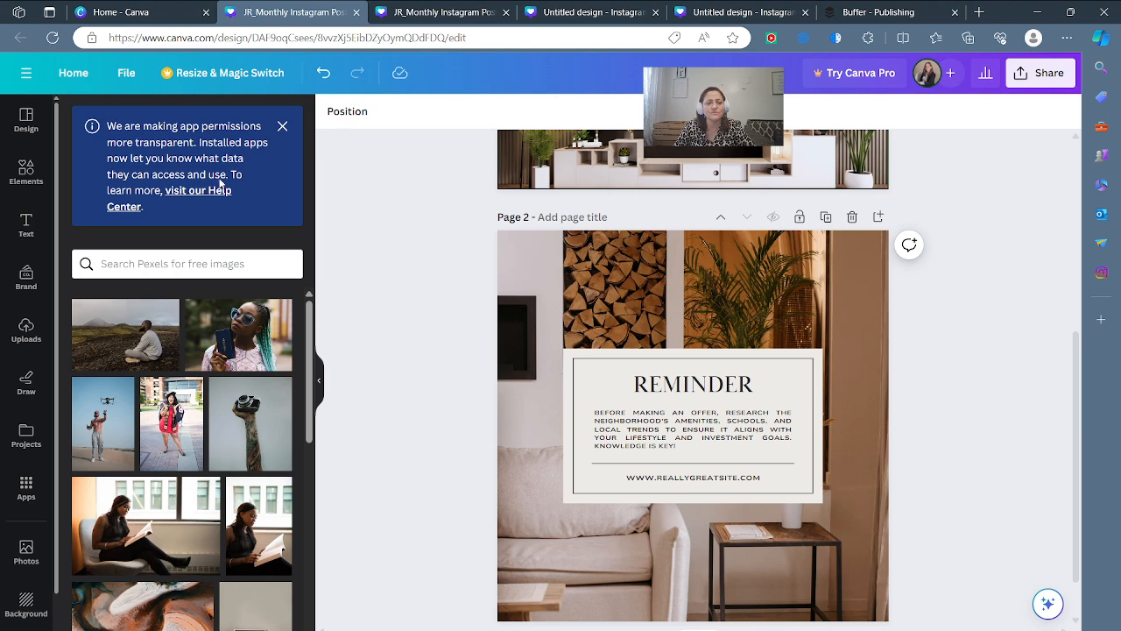
- Dismiss the app permissions notice and replace page 2's background with the orange, white and teal swirled Pexels photo
{"action": "left_click", "coordinate": [282, 128]}
{"action": "scroll", "coordinate": [224, 426], "scroll_direction": "down", "scroll_amount": 3}
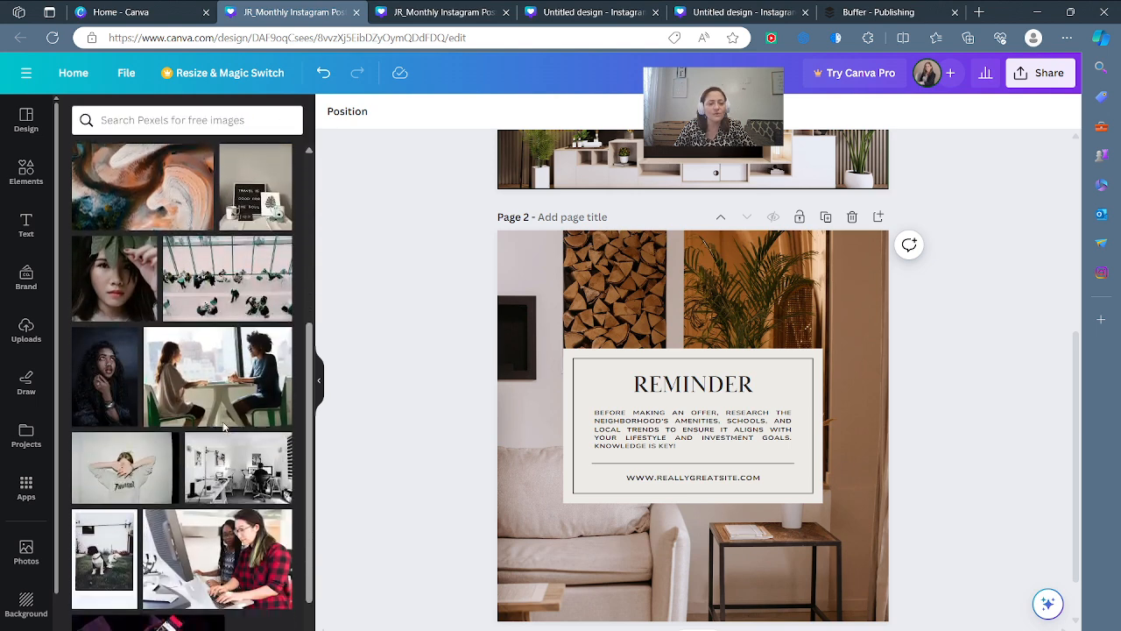
{"action": "left_click_drag", "start_coordinate": [114, 197], "coordinate": [505, 328]}
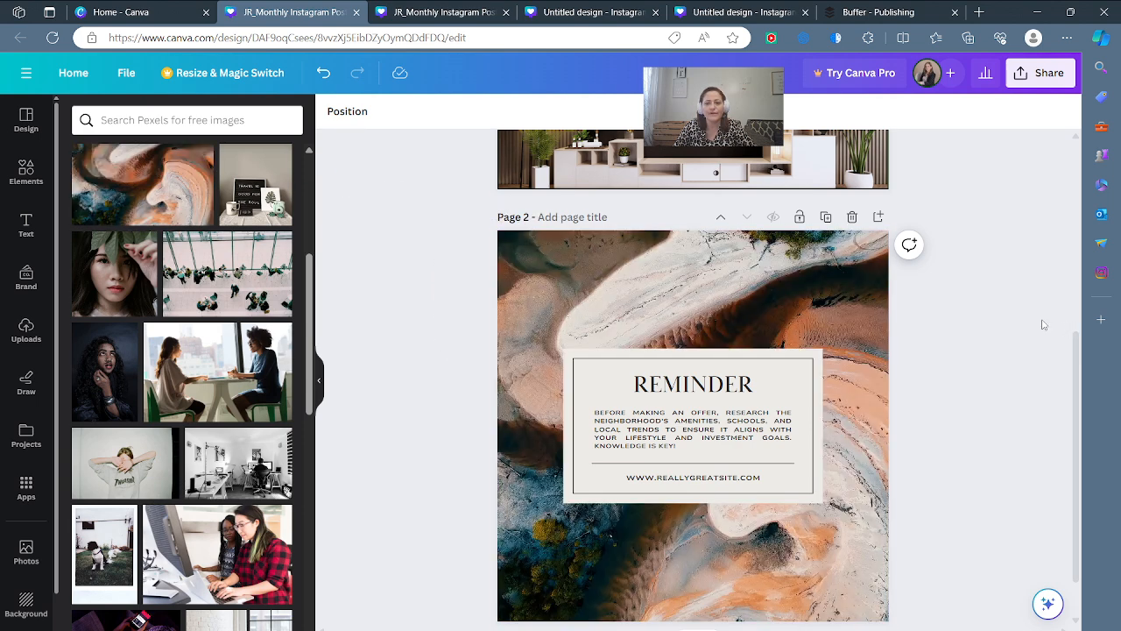
- Compare page 2's swirled photo background with the style of page 1
{"action": "scroll", "coordinate": [993, 368], "scroll_direction": "up", "scroll_amount": 5}
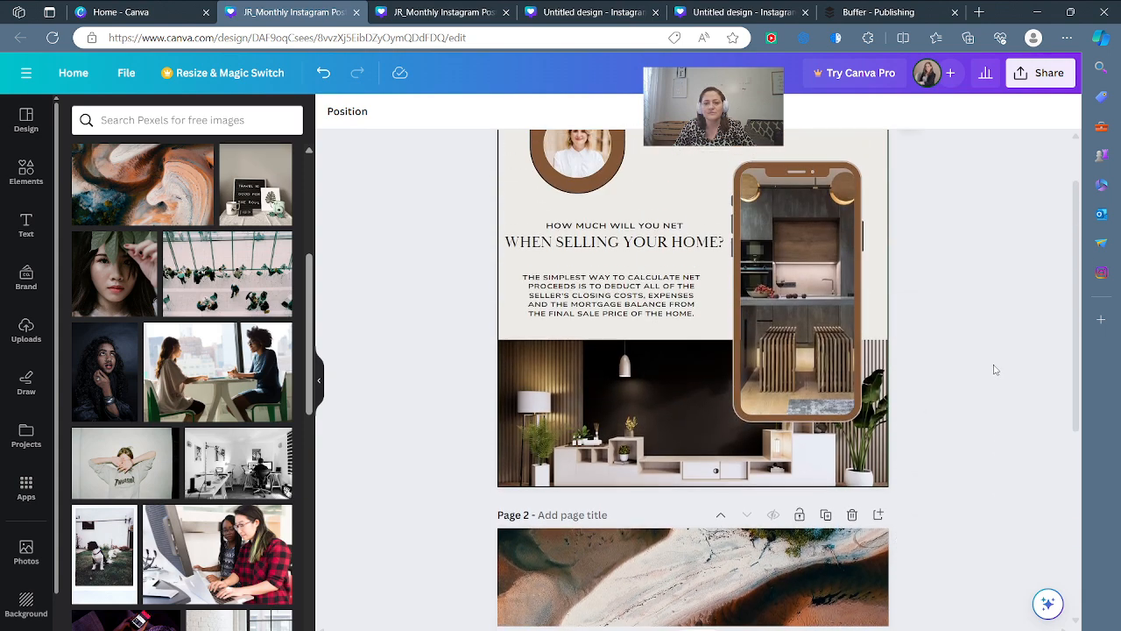
{"action": "scroll", "coordinate": [994, 369], "scroll_direction": "down", "scroll_amount": 5}
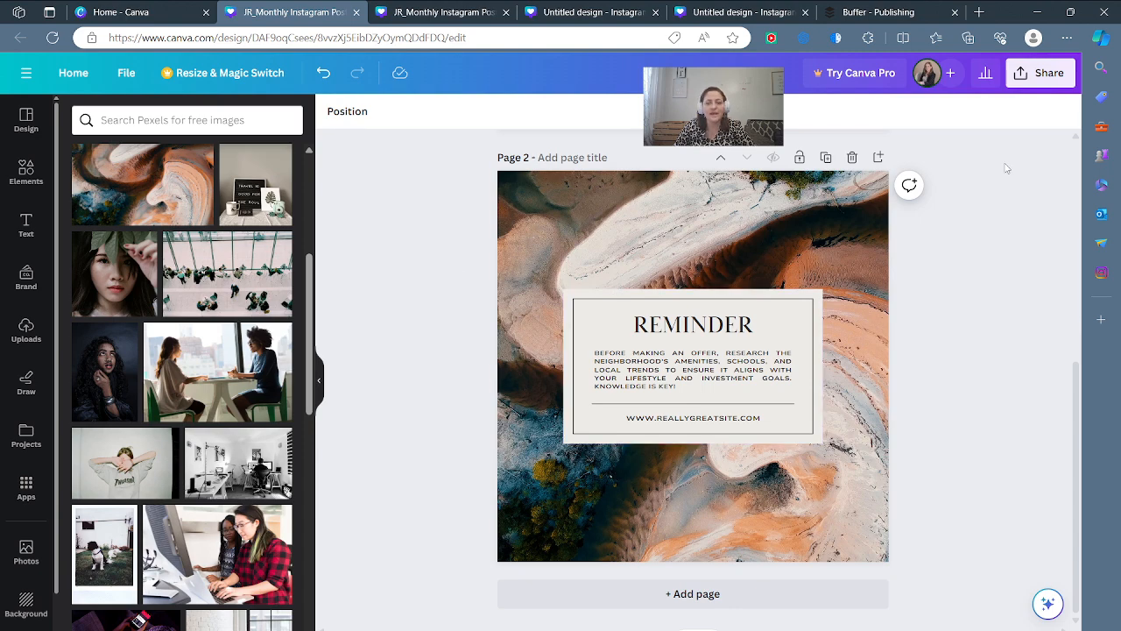
{"action": "scroll", "coordinate": [1033, 463], "scroll_direction": "up", "scroll_amount": 5}
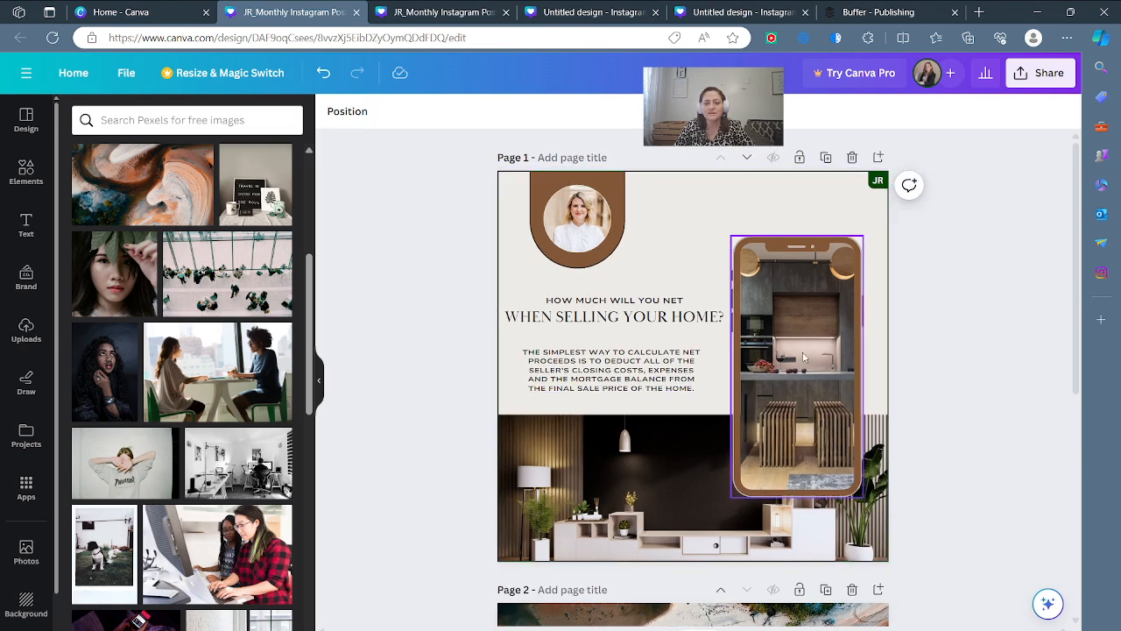
{"action": "scroll", "coordinate": [1079, 379], "scroll_direction": "down", "scroll_amount": 5}
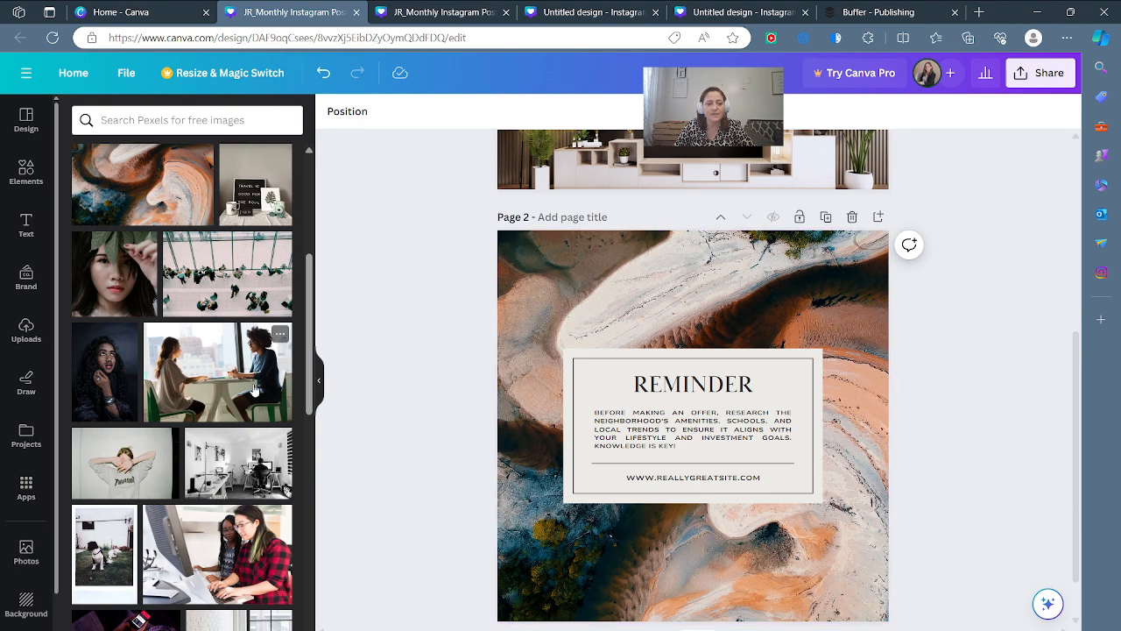
- Browse the Pexels photo collection for other images that could suit page 2
{"action": "left_click_drag", "start_coordinate": [249, 389], "coordinate": [222, 357]}
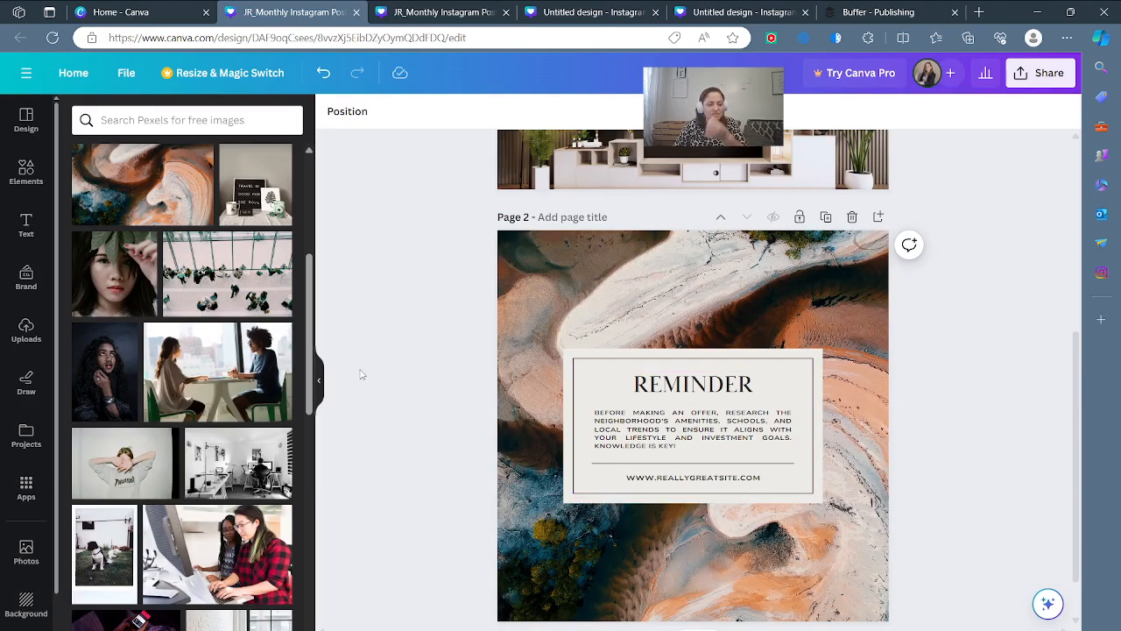
{"action": "scroll", "coordinate": [281, 518], "scroll_direction": "down", "scroll_amount": 10}
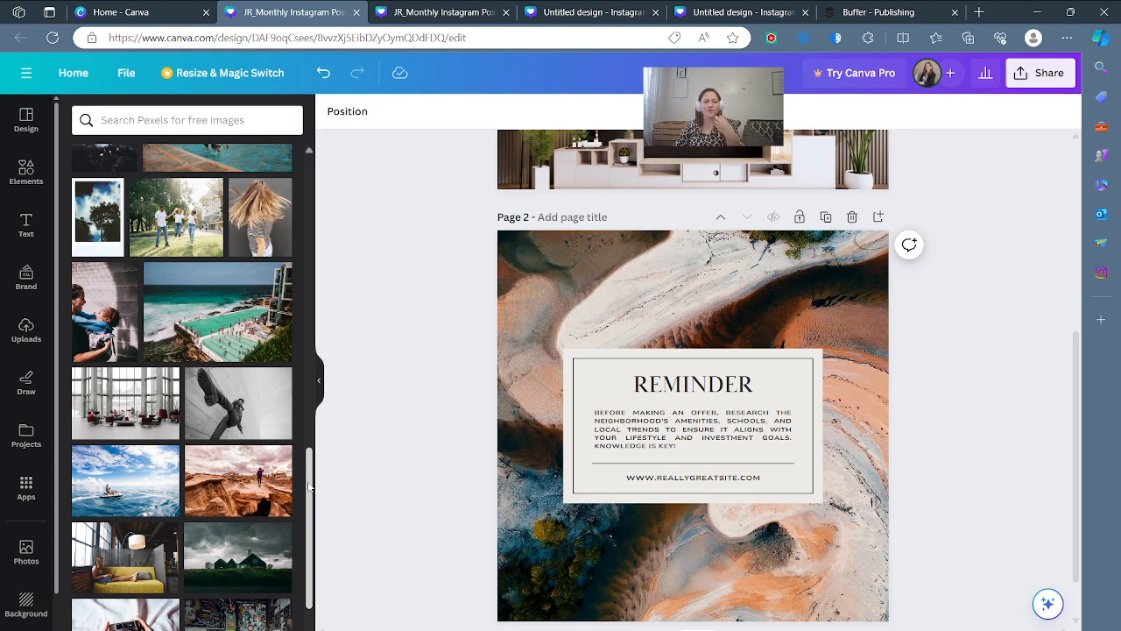
{"action": "scroll", "coordinate": [205, 540], "scroll_direction": "down", "scroll_amount": 4}
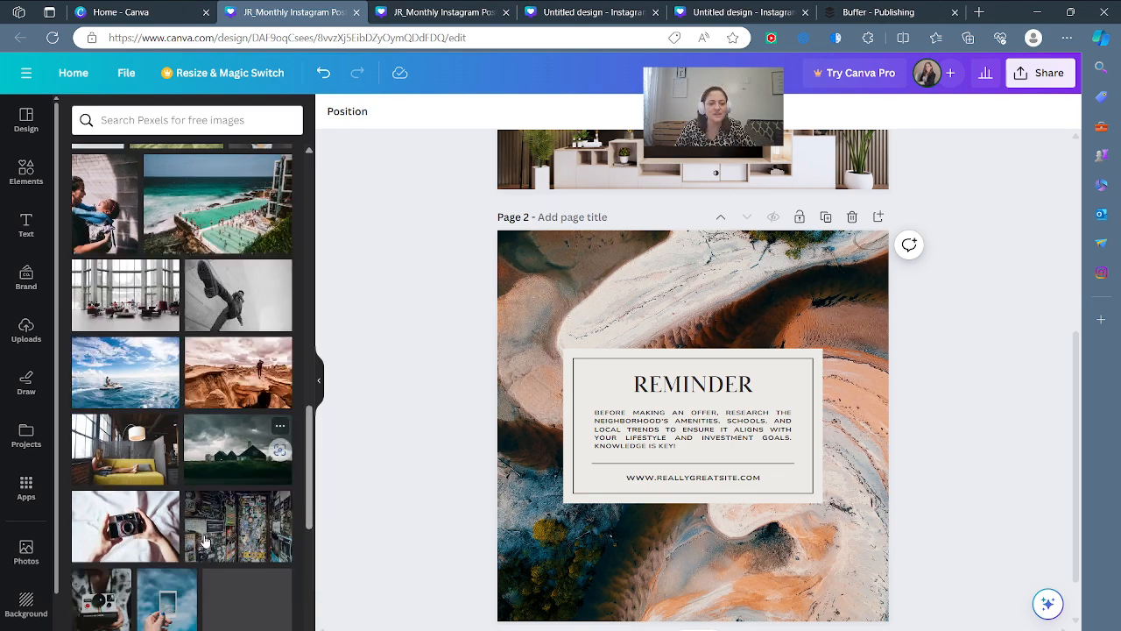
{"action": "scroll", "coordinate": [212, 550], "scroll_direction": "down", "scroll_amount": 4}
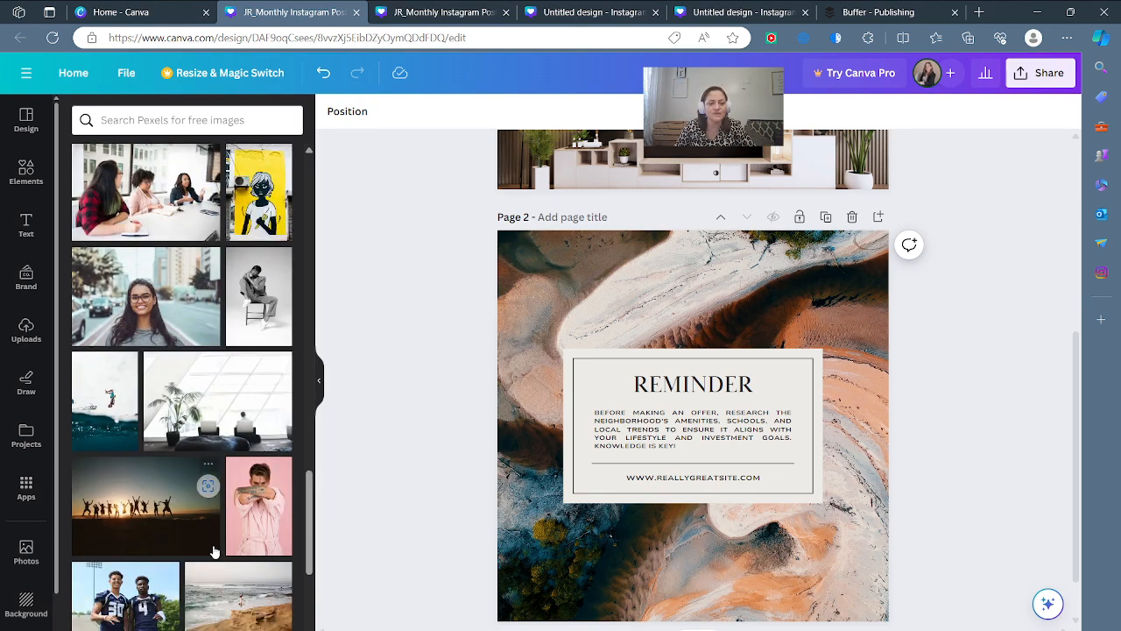
{"action": "scroll", "coordinate": [212, 550], "scroll_direction": "down", "scroll_amount": 10}
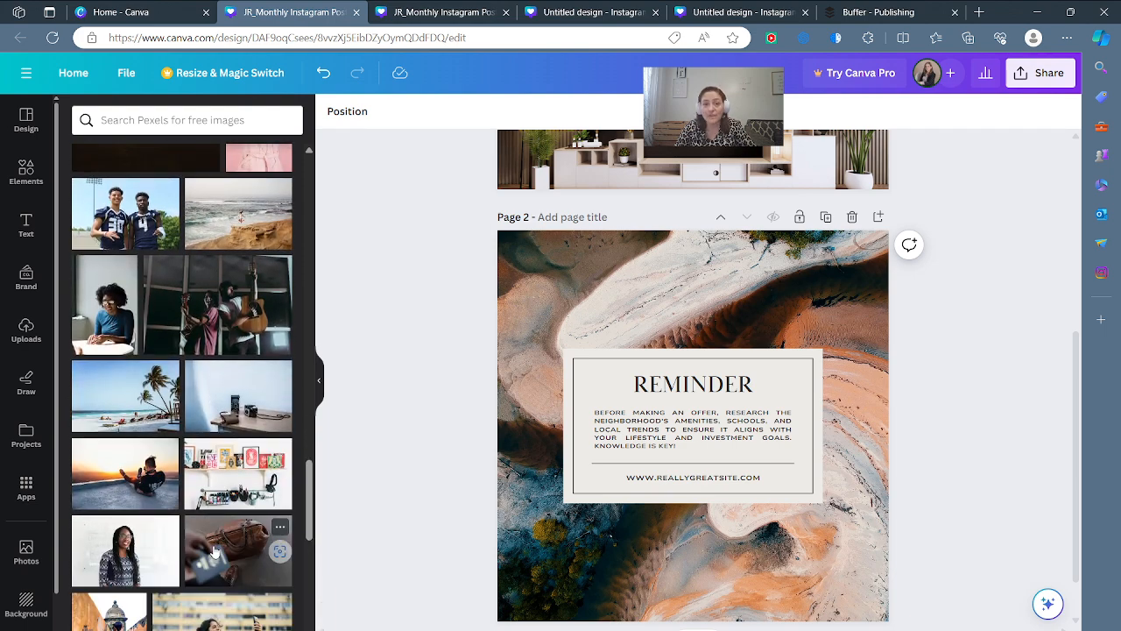
{"action": "scroll", "coordinate": [212, 550], "scroll_direction": "down", "scroll_amount": 8}
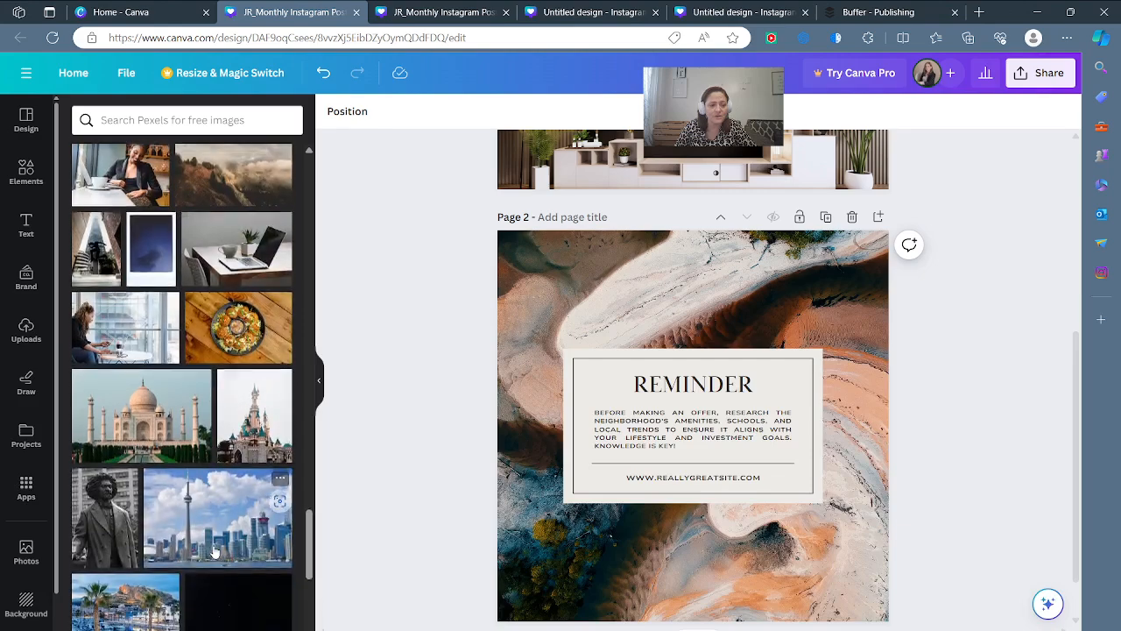
{"action": "scroll", "coordinate": [214, 550], "scroll_direction": "down", "scroll_amount": 8}
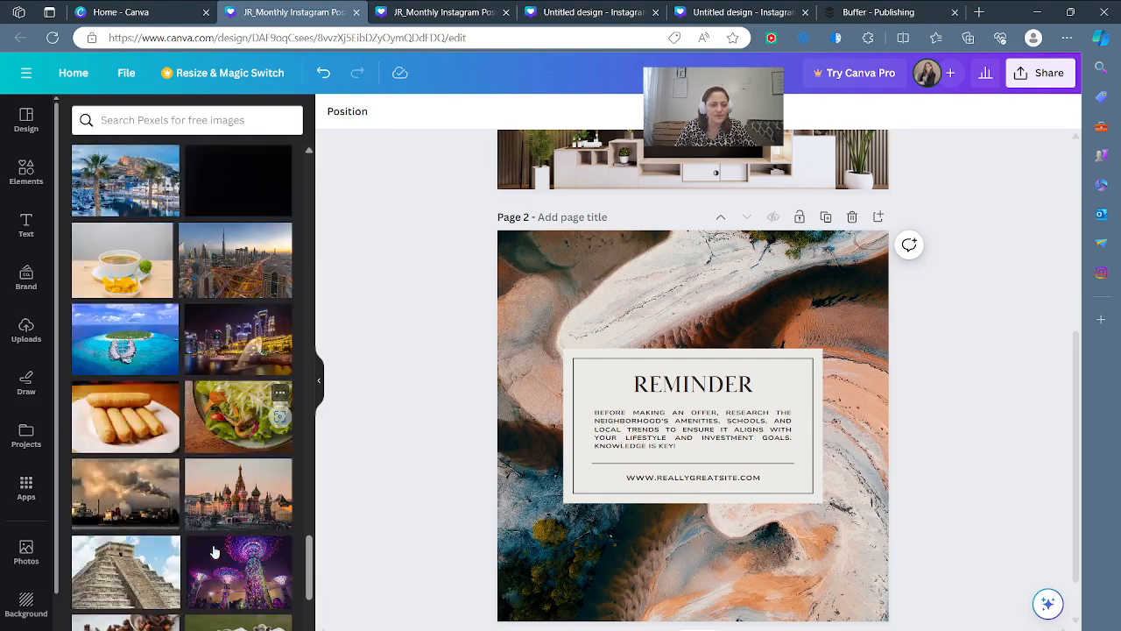
{"action": "scroll", "coordinate": [215, 550], "scroll_direction": "down", "scroll_amount": 5}
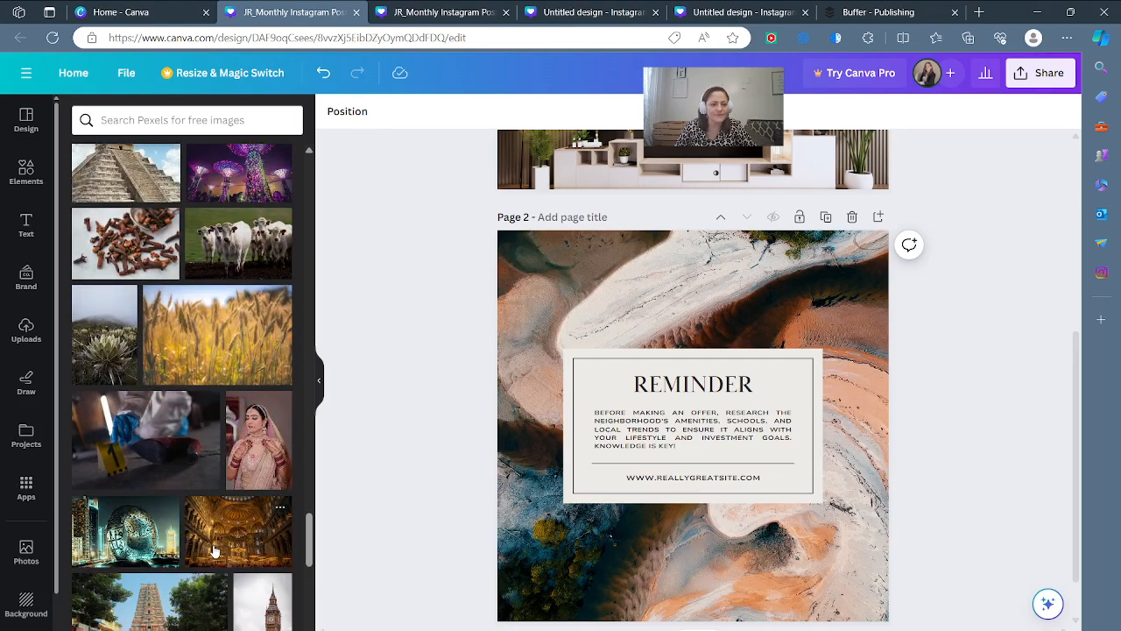
- Search Pexels for "abstract art" and look through the paintings
{"action": "left_click", "coordinate": [184, 117]}
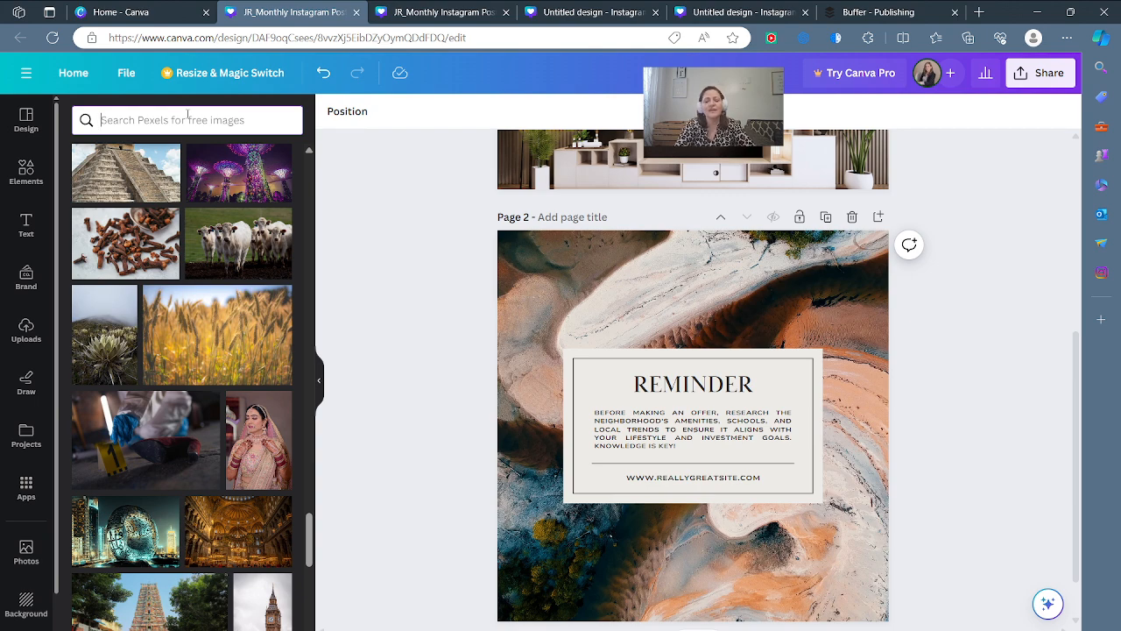
{"action": "type", "text": "abstract art"}
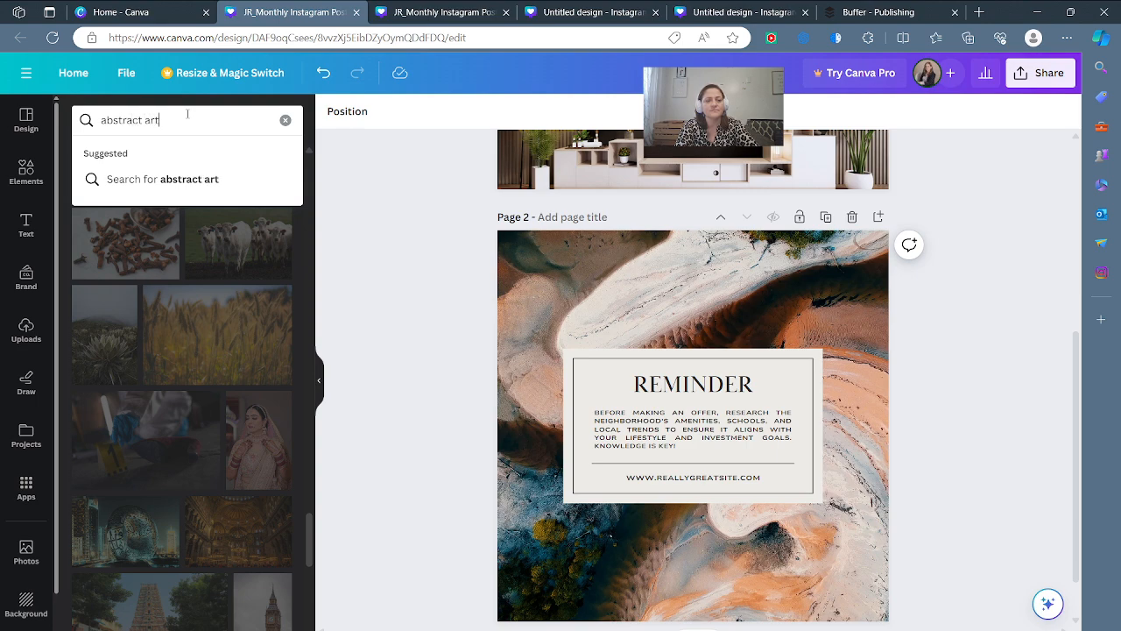
{"action": "key", "text": "Return"}
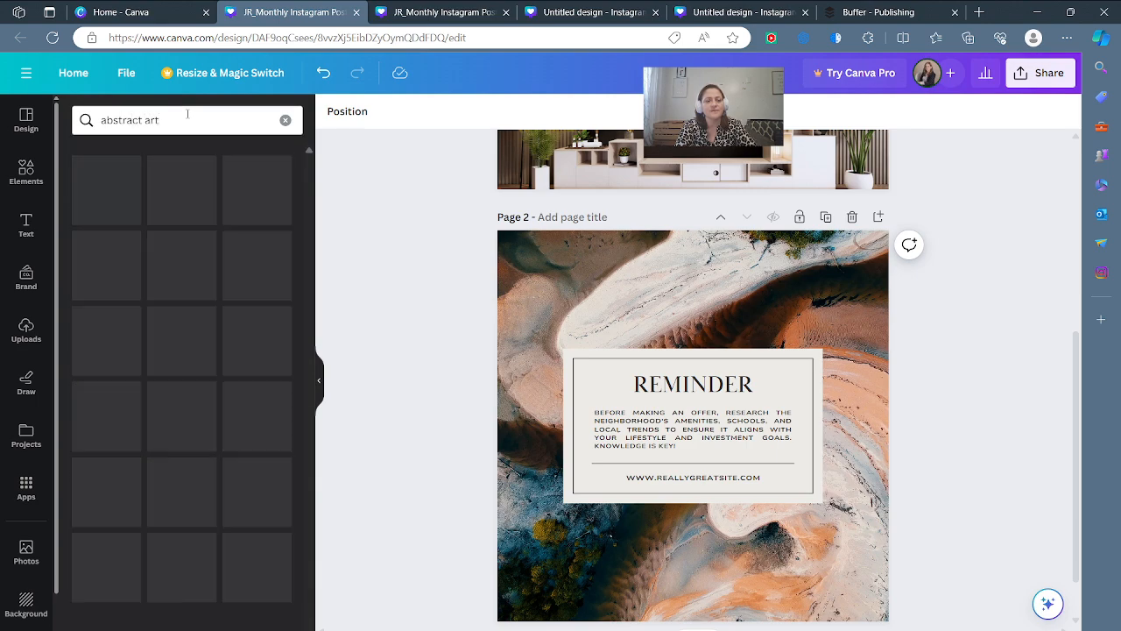
{"action": "scroll", "coordinate": [182, 308], "scroll_direction": "down", "scroll_amount": 7}
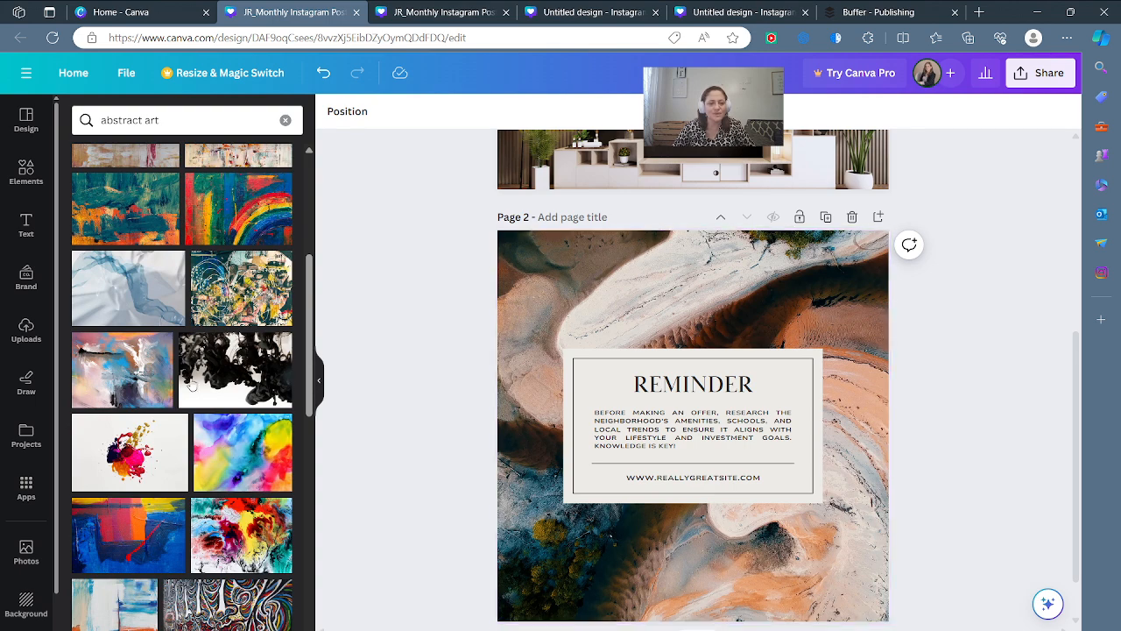
{"action": "scroll", "coordinate": [39, 420], "scroll_direction": "down", "scroll_amount": 1}
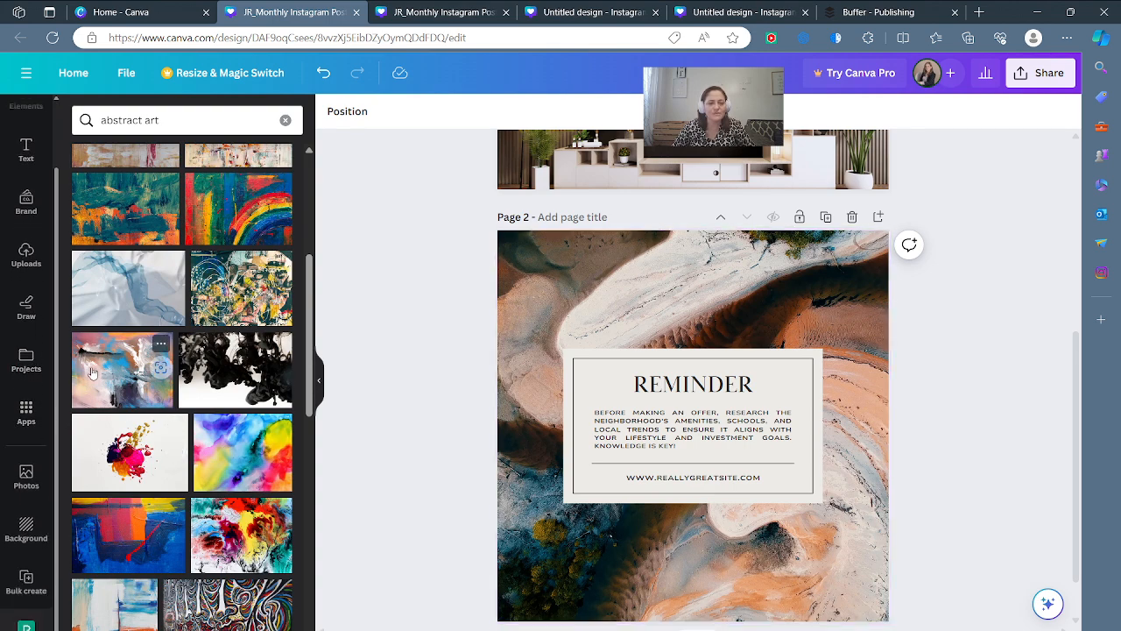
- Try the pink, blue and white brushstroke painting as page 2's background, removing the misplaced copy, and compare it with page 1
{"action": "left_click_drag", "start_coordinate": [92, 372], "coordinate": [386, 378]}
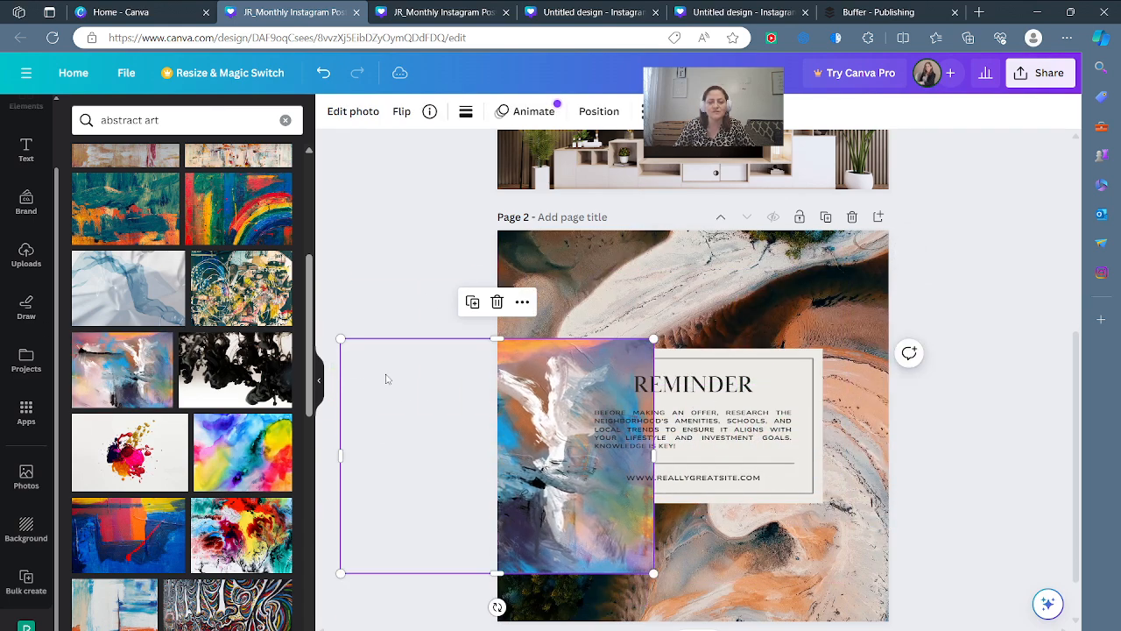
{"action": "key", "text": "Delete"}
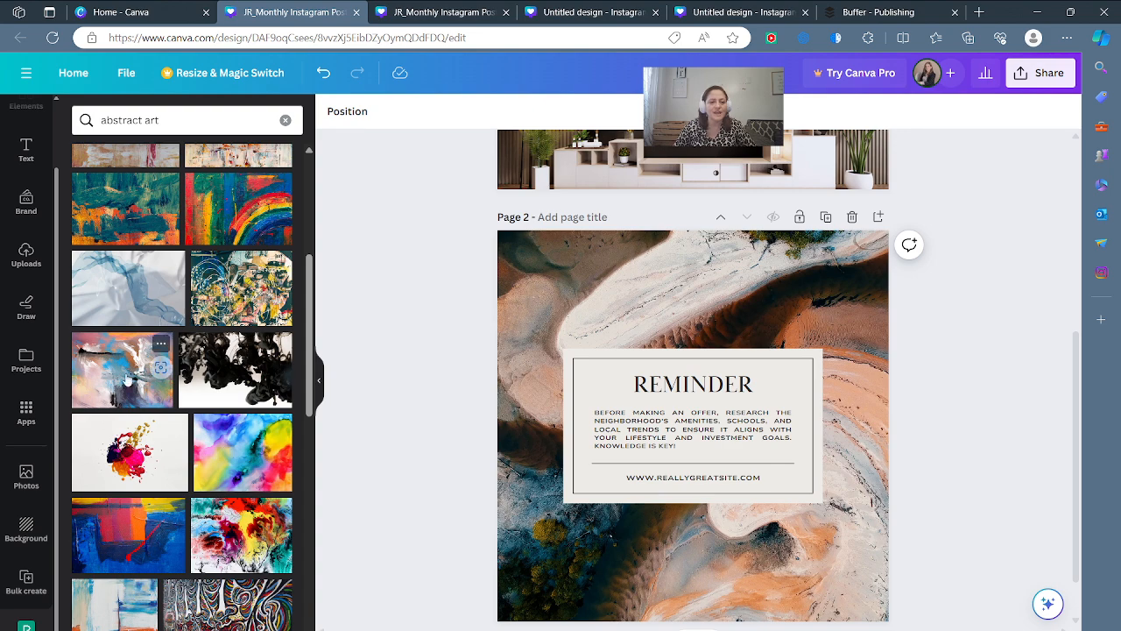
{"action": "left_click_drag", "start_coordinate": [159, 366], "coordinate": [533, 261]}
{"action": "scroll", "coordinate": [981, 312], "scroll_direction": "up", "scroll_amount": 5}
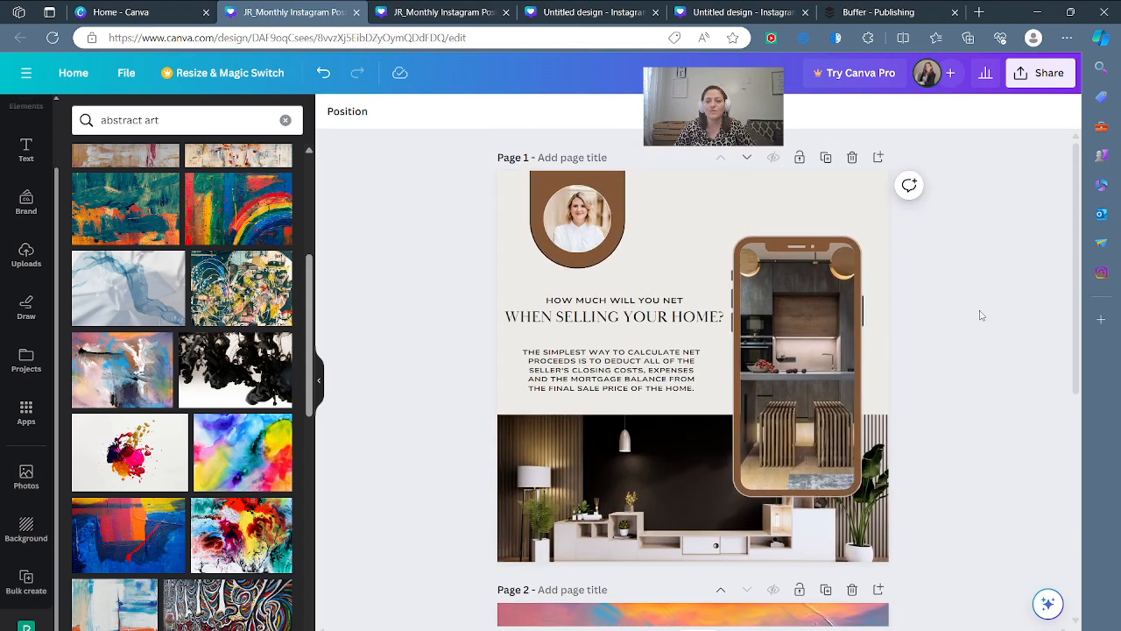
{"action": "scroll", "coordinate": [987, 361], "scroll_direction": "down", "scroll_amount": 5}
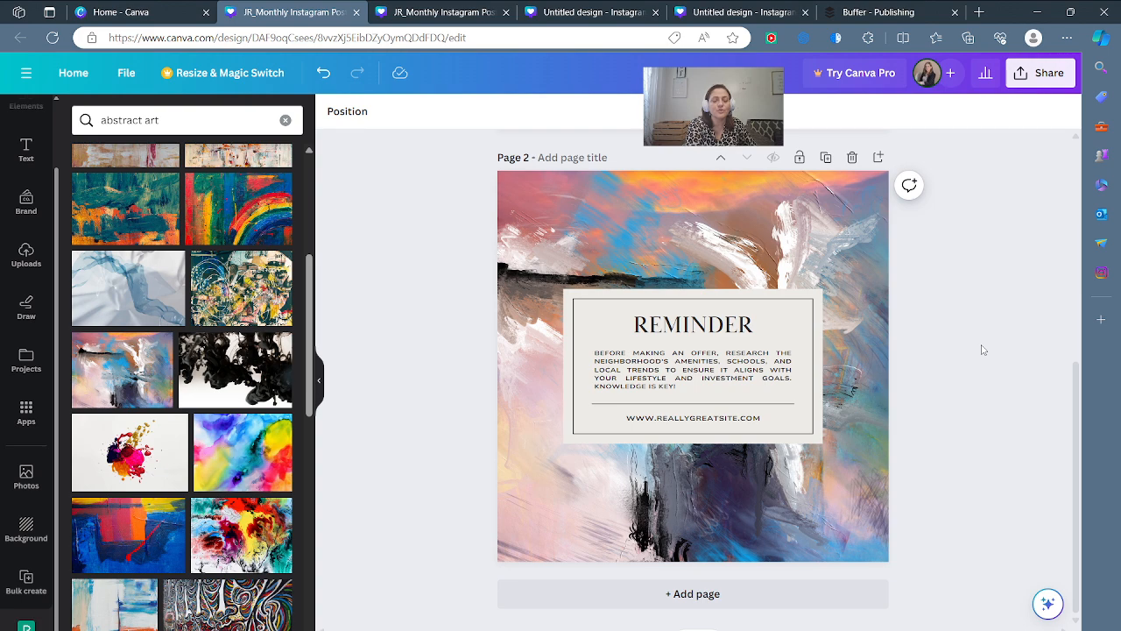
- Undo the painting background on page 2 and review both pages together
{"action": "key", "text": "ctrl+z"}
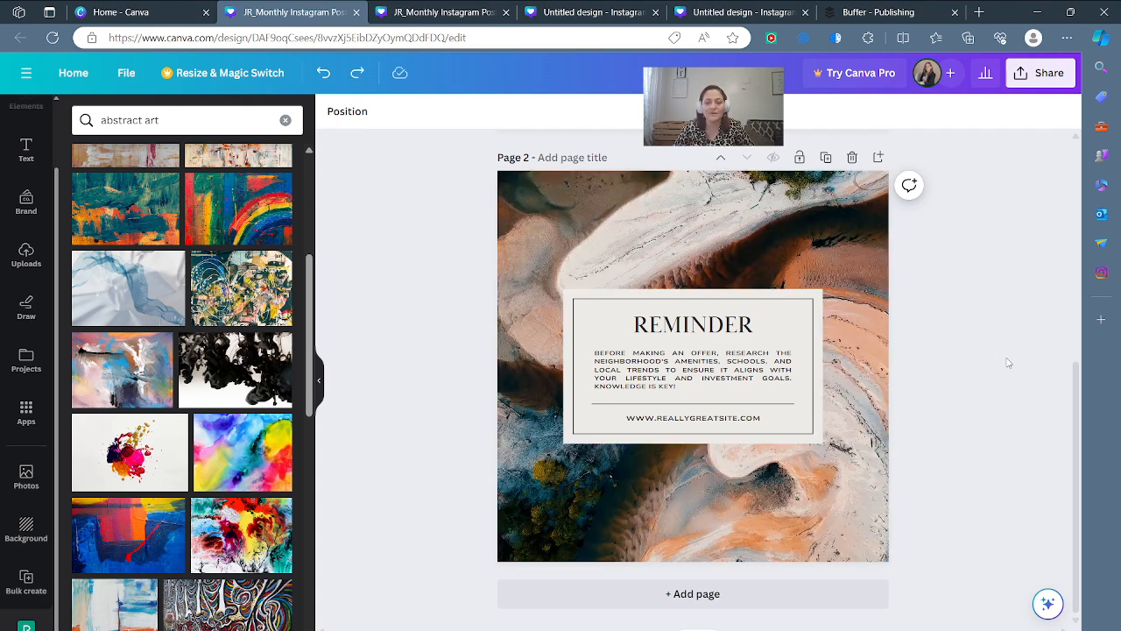
{"action": "scroll", "coordinate": [983, 391], "scroll_direction": "up", "scroll_amount": 5}
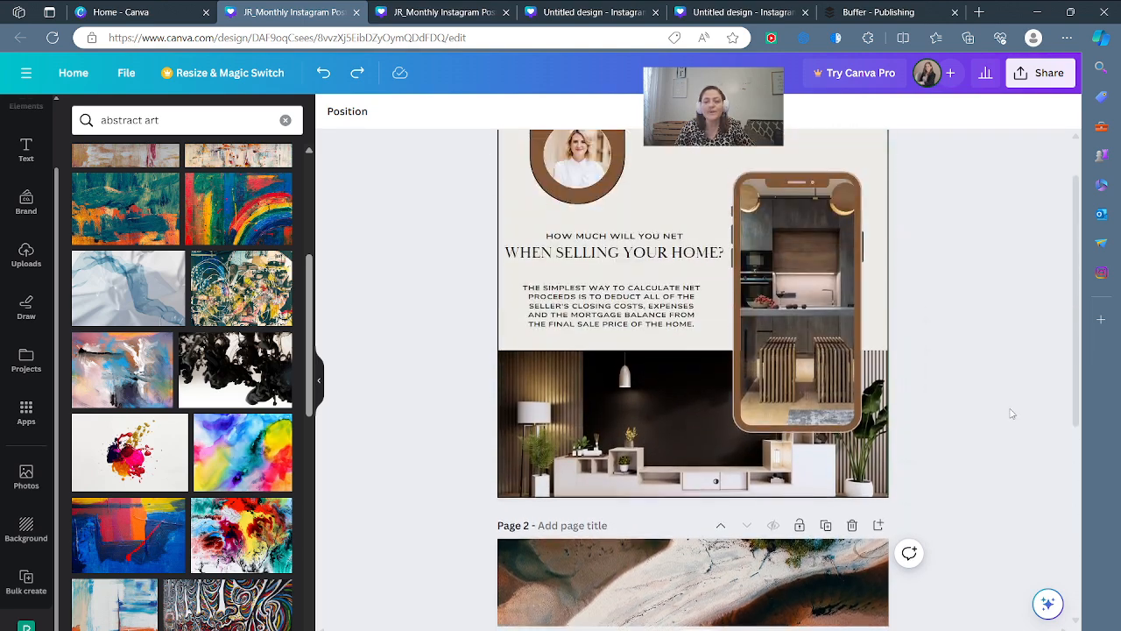
{"action": "scroll", "coordinate": [1007, 413], "scroll_direction": "down", "scroll_amount": 3}
{"action": "scroll", "coordinate": [1006, 414], "scroll_direction": "down", "scroll_amount": 2}
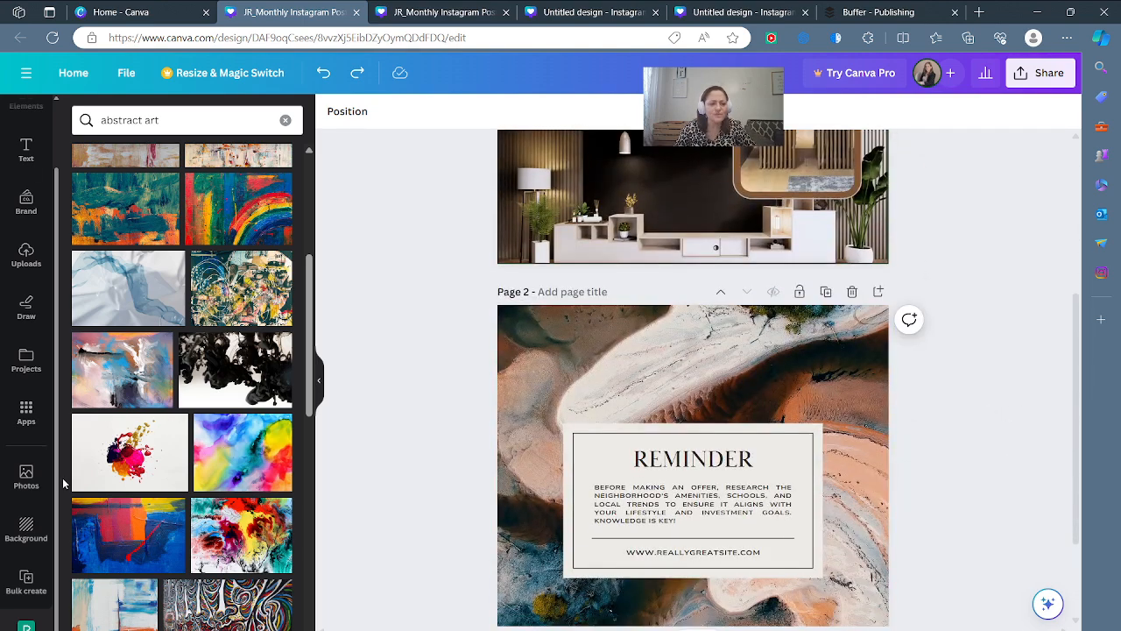
- Return to the Canva apps catalogue, clear the "pexel" search and browse the apps offering more content
{"action": "left_click", "coordinate": [23, 416]}
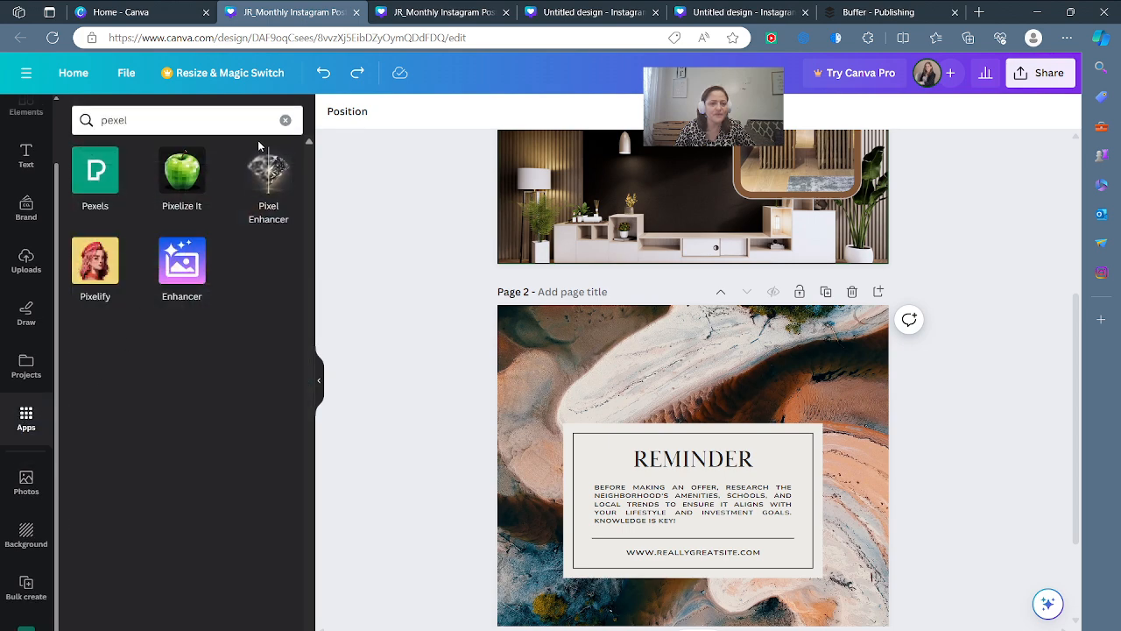
{"action": "left_click", "coordinate": [285, 120]}
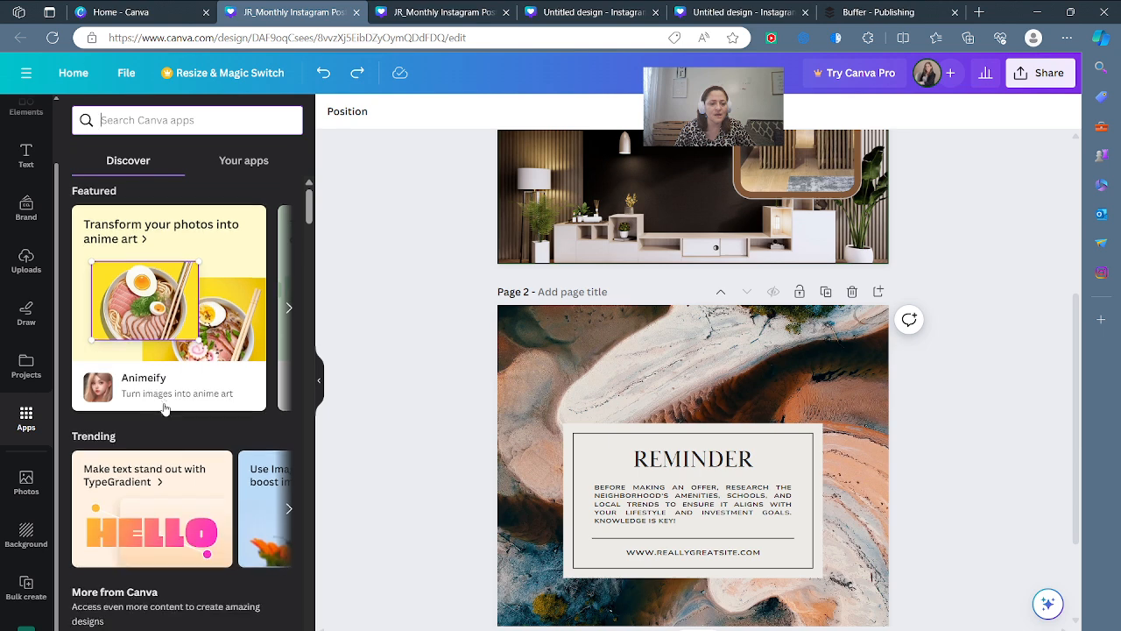
{"action": "scroll", "coordinate": [167, 395], "scroll_direction": "down", "scroll_amount": 4}
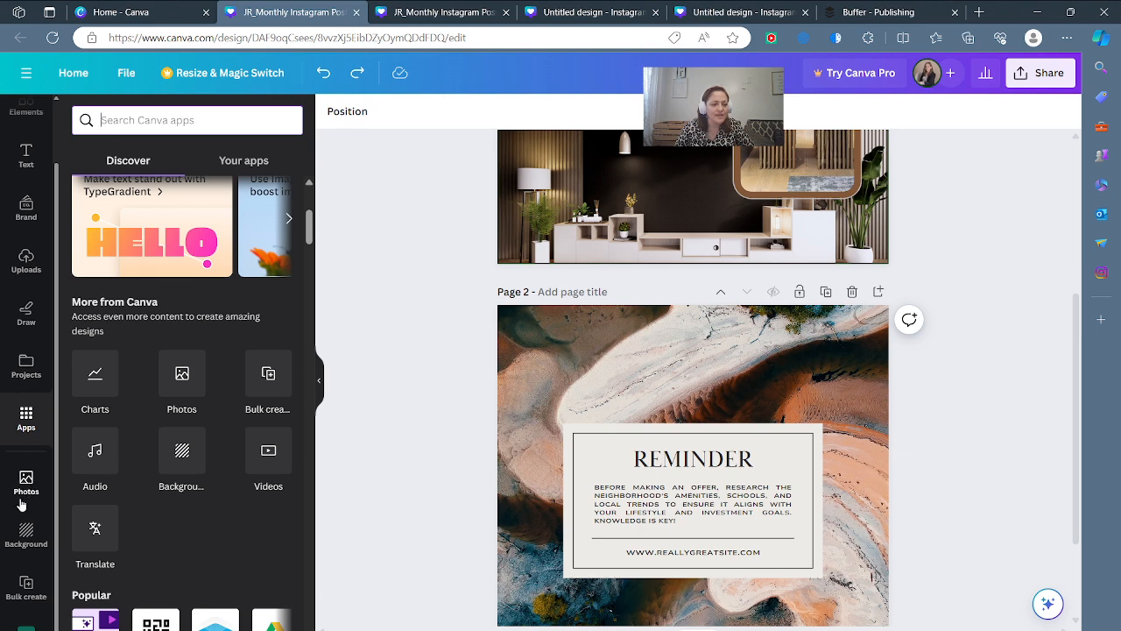
- Replace page 2's background with the starry nebula image from Canva's background library and compare it with page 1
{"action": "left_click", "coordinate": [28, 534]}
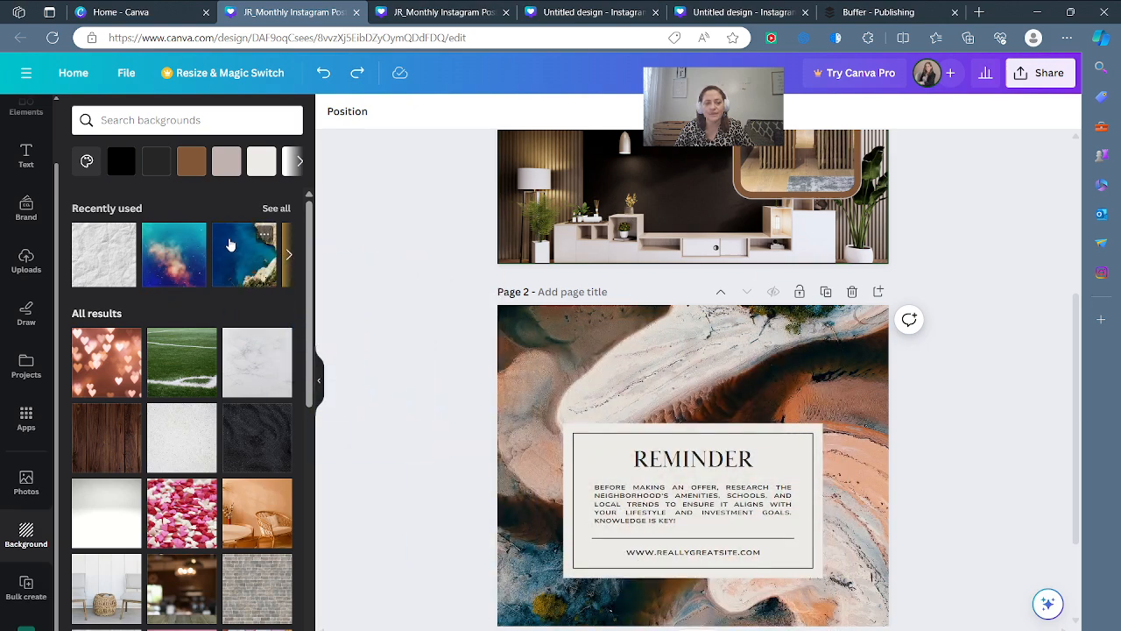
{"action": "mouse_move", "coordinate": [229, 250]}
{"action": "left_mouse_down"}
{"action": "mouse_move", "coordinate": [525, 369]}
{"action": "mouse_move", "coordinate": [376, 328]}
{"action": "mouse_move", "coordinate": [218, 240]}
{"action": "left_mouse_up"}
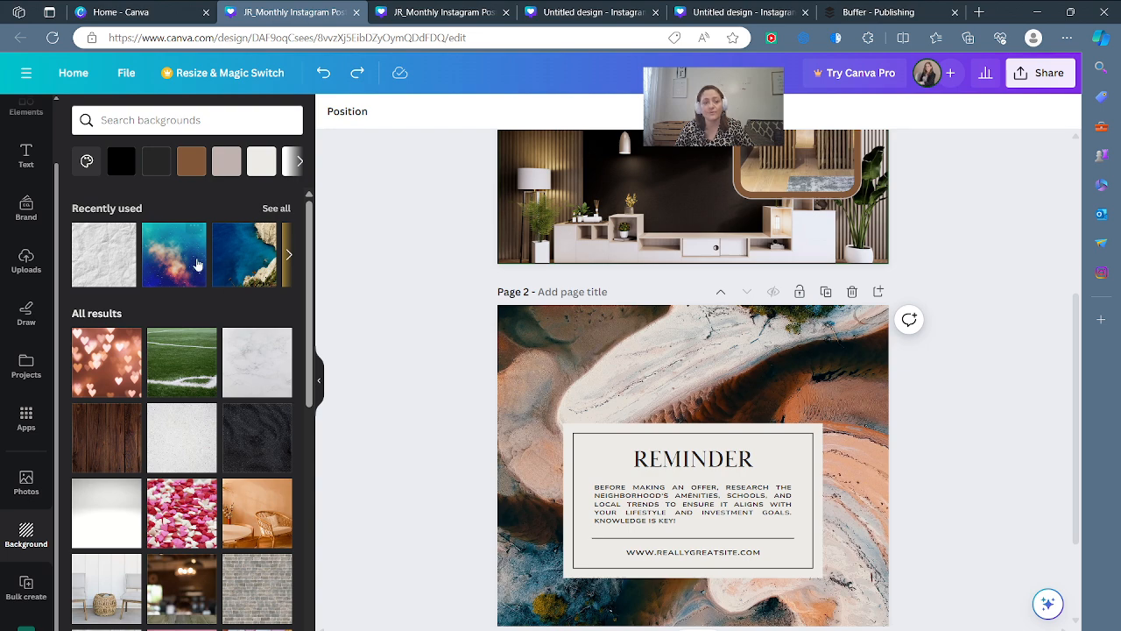
{"action": "mouse_move", "coordinate": [180, 257]}
{"action": "left_mouse_down"}
{"action": "mouse_move", "coordinate": [491, 297]}
{"action": "mouse_move", "coordinate": [162, 263]}
{"action": "left_mouse_up"}
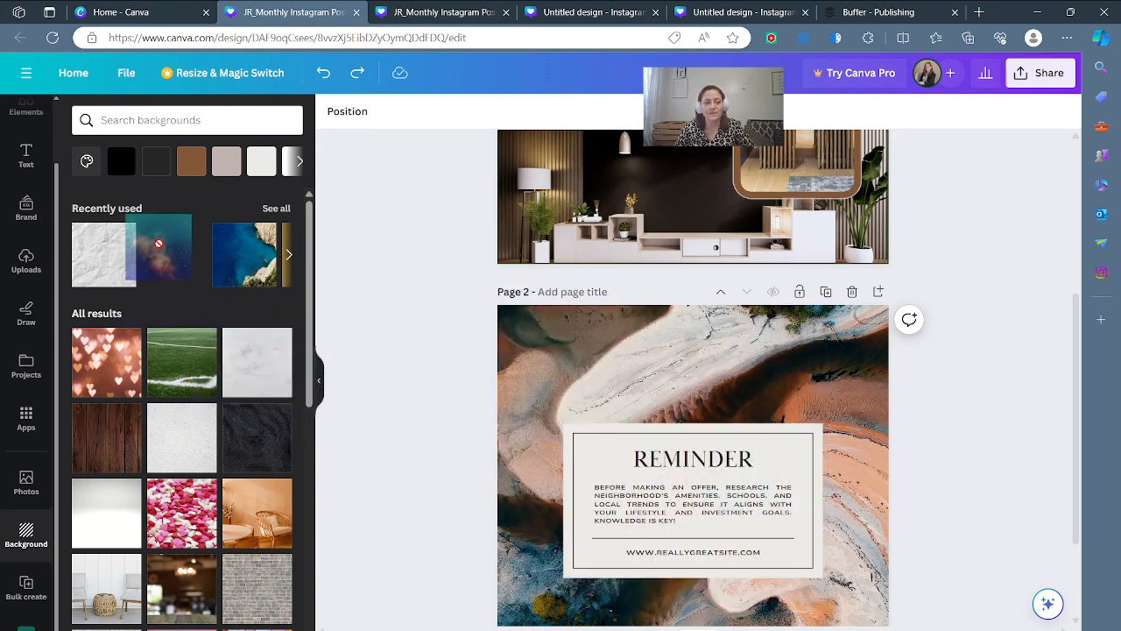
{"action": "scroll", "coordinate": [184, 316], "scroll_direction": "down", "scroll_amount": 8}
{"action": "scroll", "coordinate": [178, 325], "scroll_direction": "down", "scroll_amount": 10}
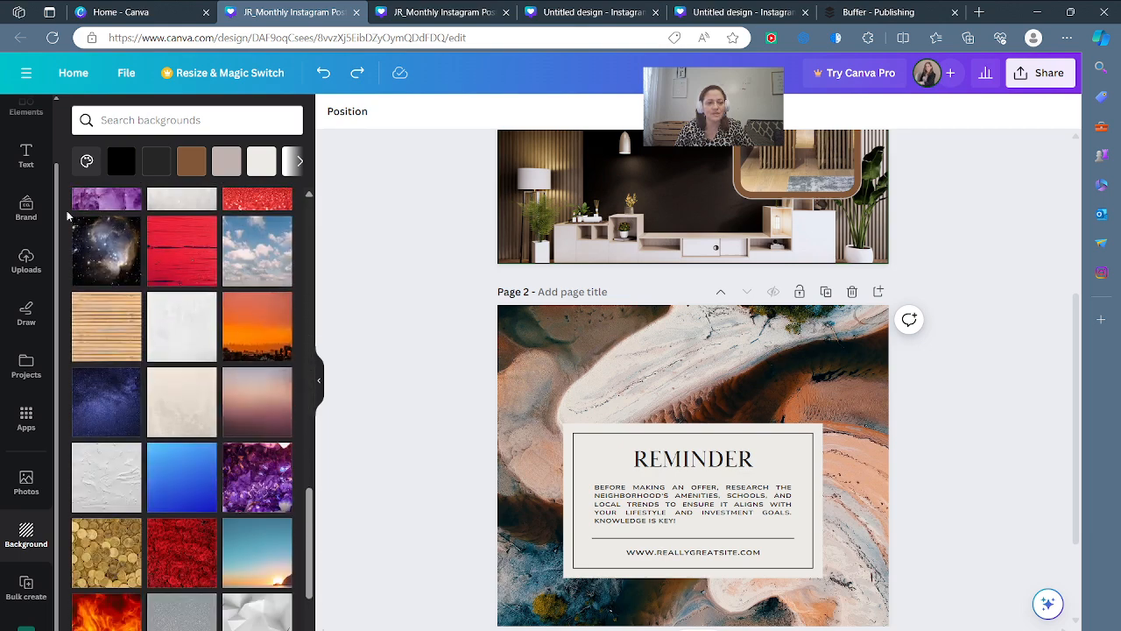
{"action": "left_click_drag", "start_coordinate": [106, 250], "coordinate": [524, 347]}
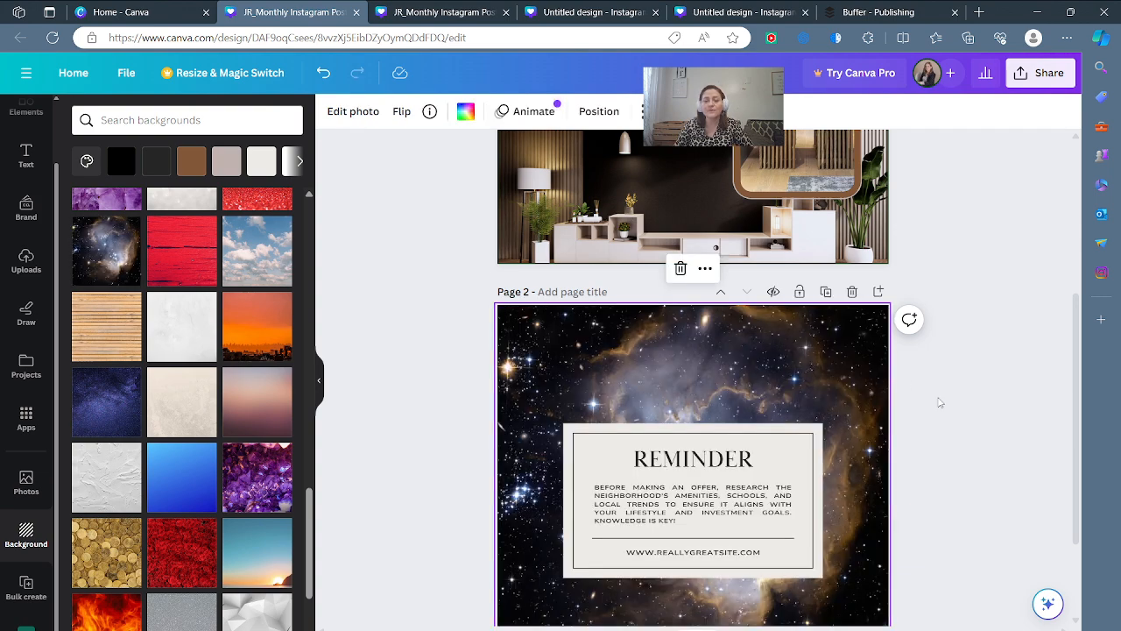
{"action": "scroll", "coordinate": [857, 538], "scroll_direction": "up", "scroll_amount": 3}
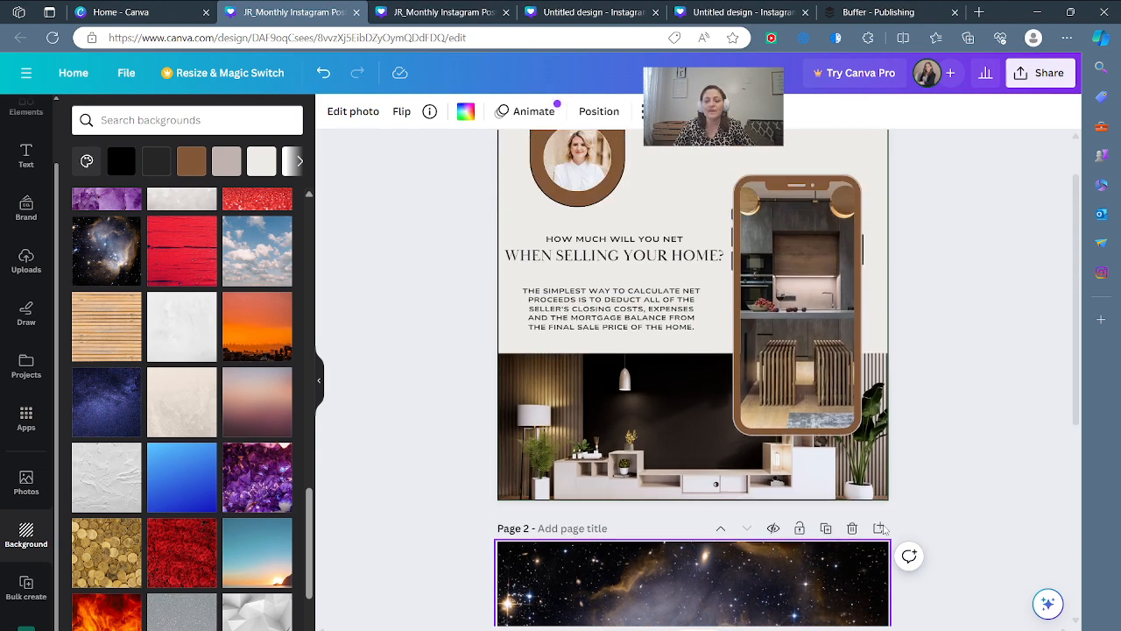
{"action": "scroll", "coordinate": [627, 347], "scroll_direction": "down", "scroll_amount": 4}
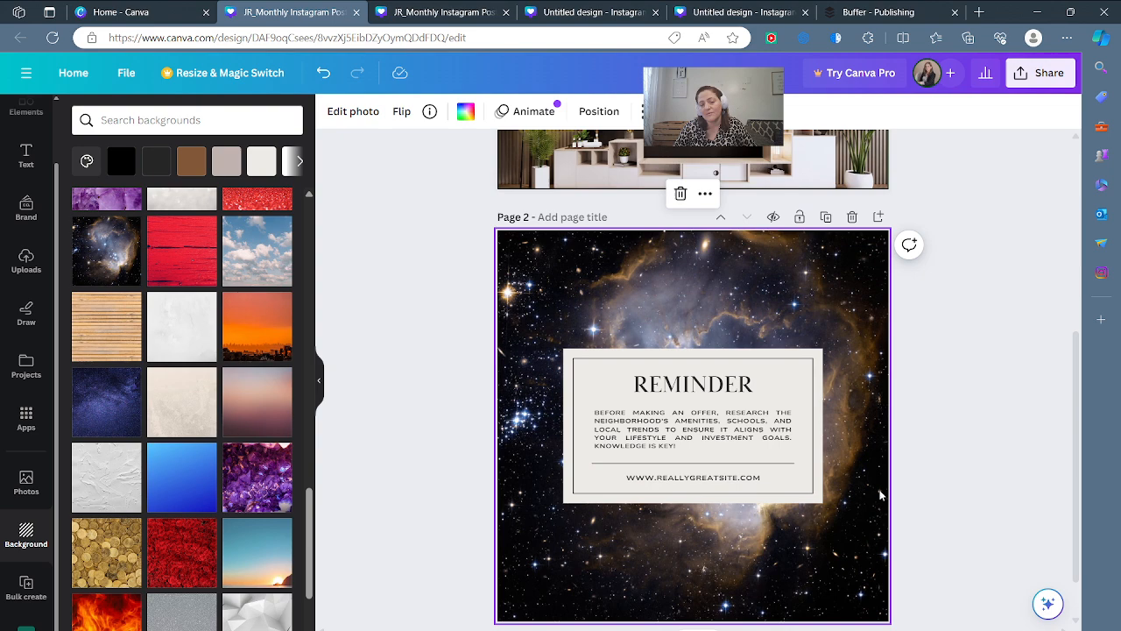
{"action": "scroll", "coordinate": [909, 385], "scroll_direction": "down", "scroll_amount": 1}
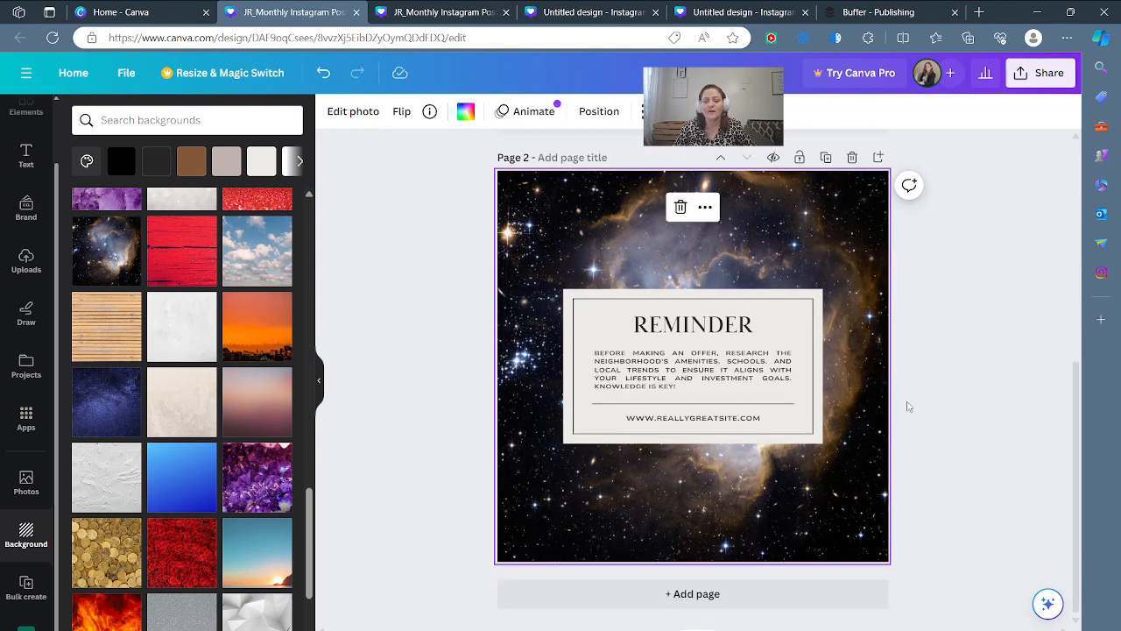
- Compare page 2's nebula background with page 1, hiding the side panel for a wider view, and reopen the apps catalogue
{"action": "scroll", "coordinate": [935, 331], "scroll_direction": "up", "scroll_amount": 5}
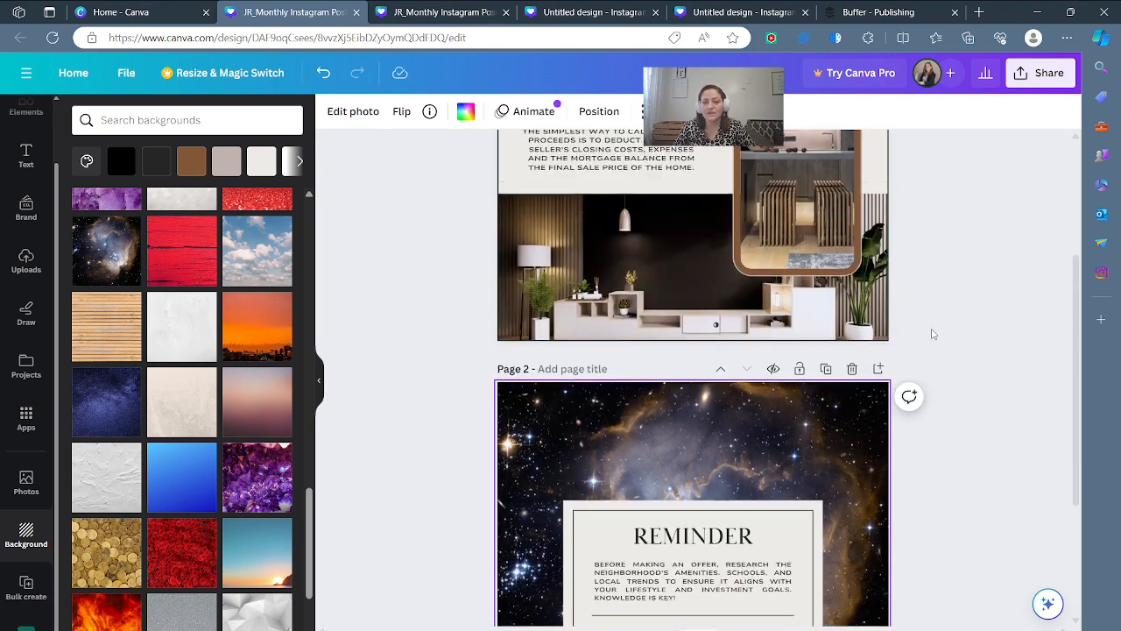
{"action": "scroll", "coordinate": [933, 334], "scroll_direction": "down", "scroll_amount": 5}
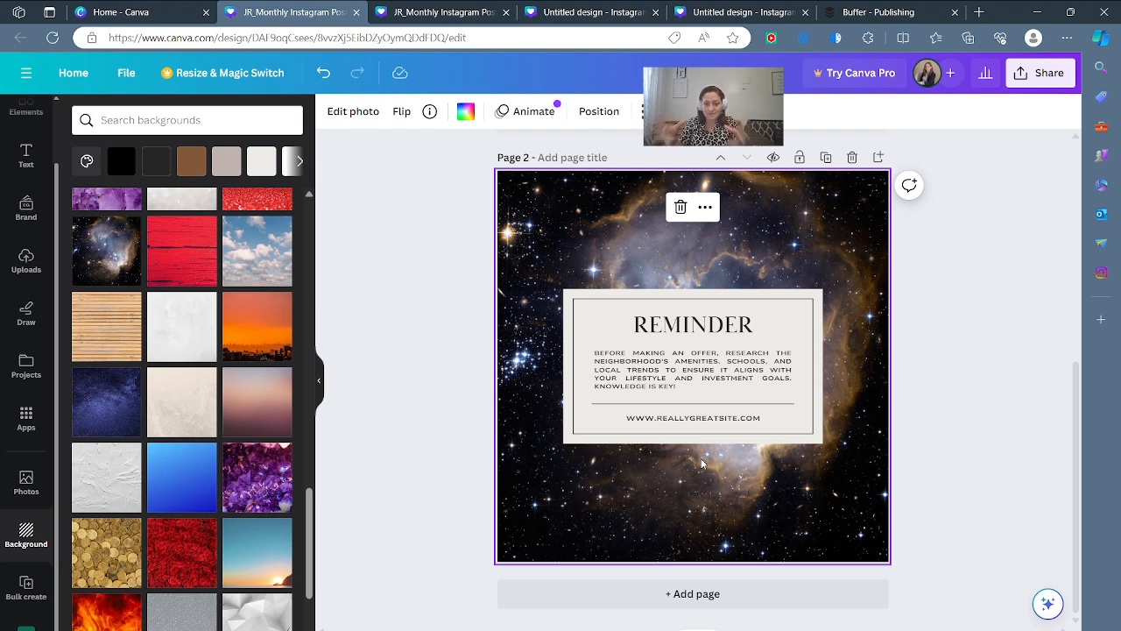
{"action": "left_click", "coordinate": [1020, 332]}
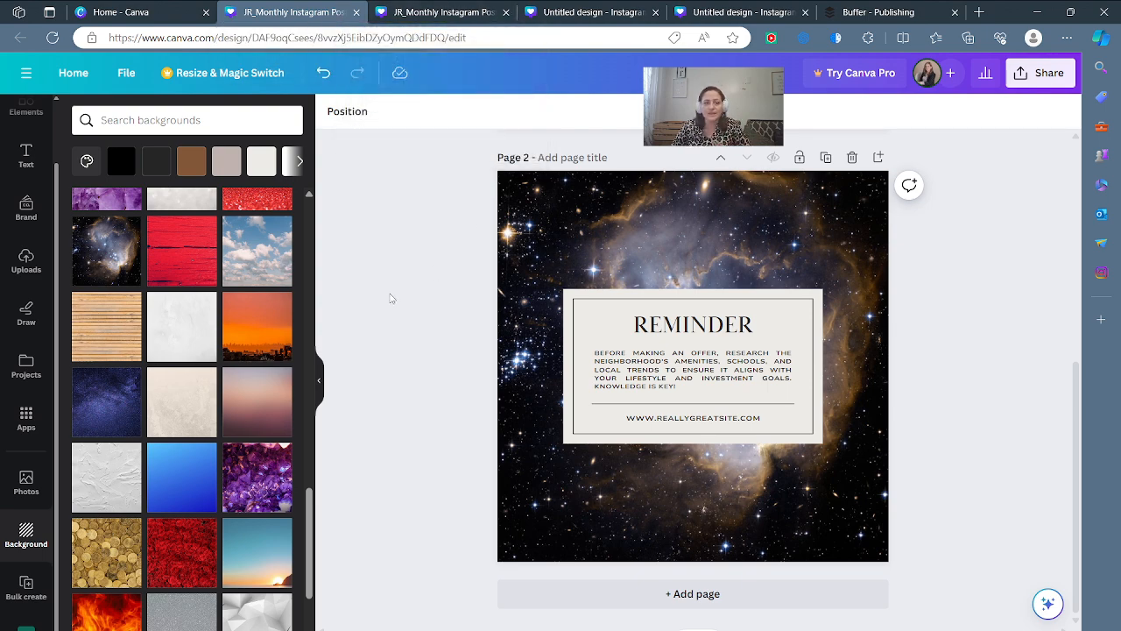
{"action": "left_click", "coordinate": [319, 381]}
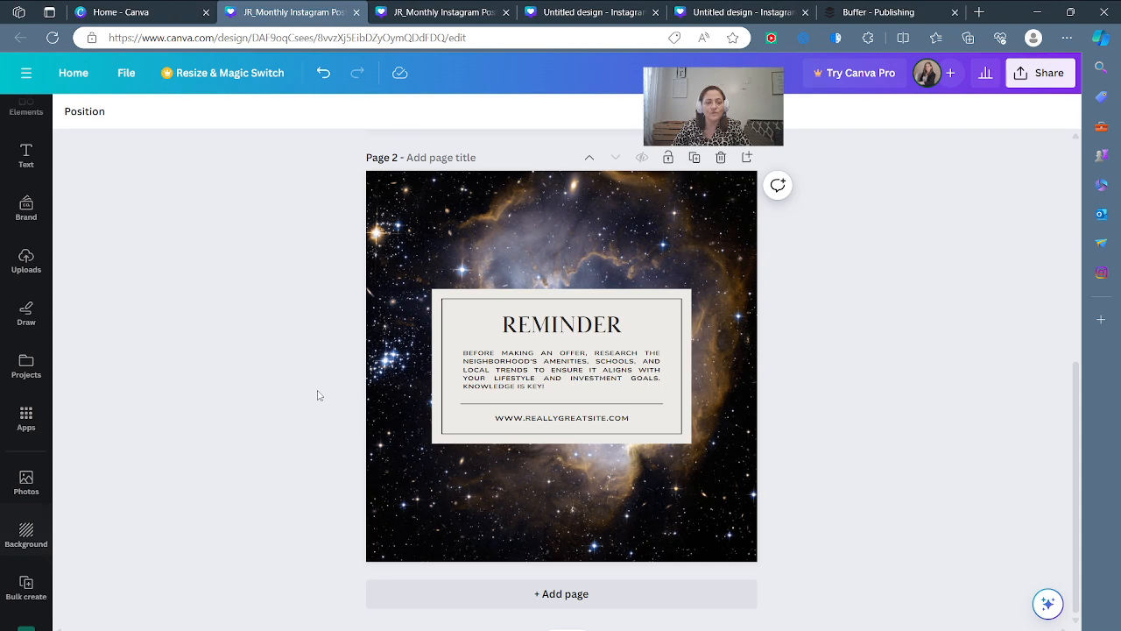
{"action": "scroll", "coordinate": [843, 394], "scroll_direction": "up", "scroll_amount": 4}
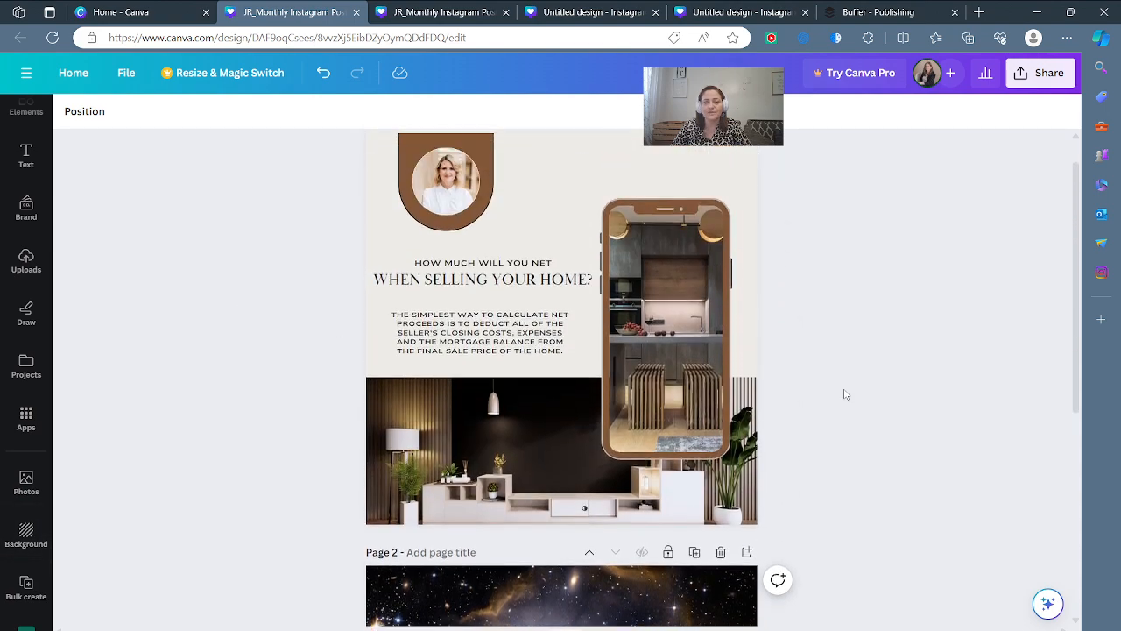
{"action": "scroll", "coordinate": [844, 393], "scroll_direction": "down", "scroll_amount": 4}
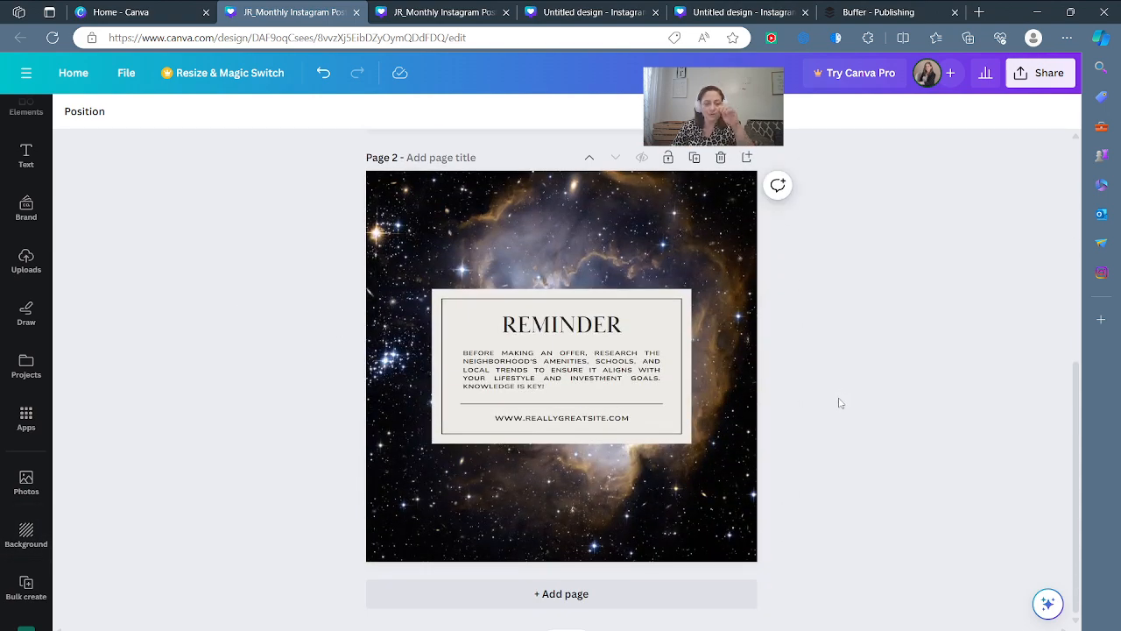
{"action": "left_click", "coordinate": [26, 419]}
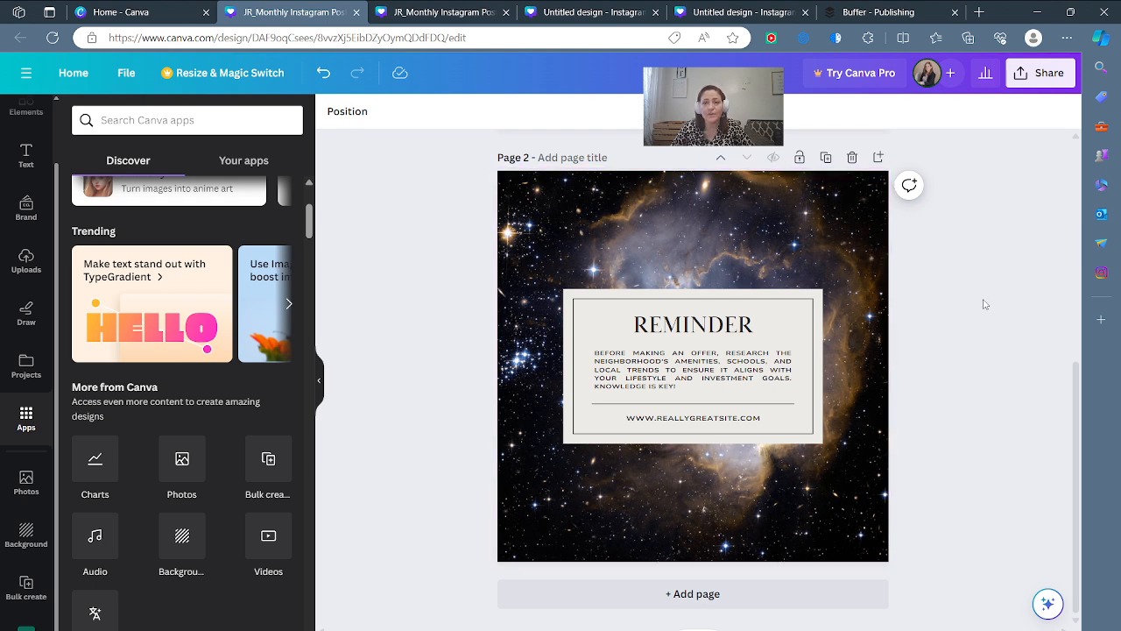
- Open ChatGPT at chat.openai.com/?ref=glasp in a new browser tab
{"action": "left_click", "coordinate": [979, 12]}
{"action": "left_click", "coordinate": [611, 37]}
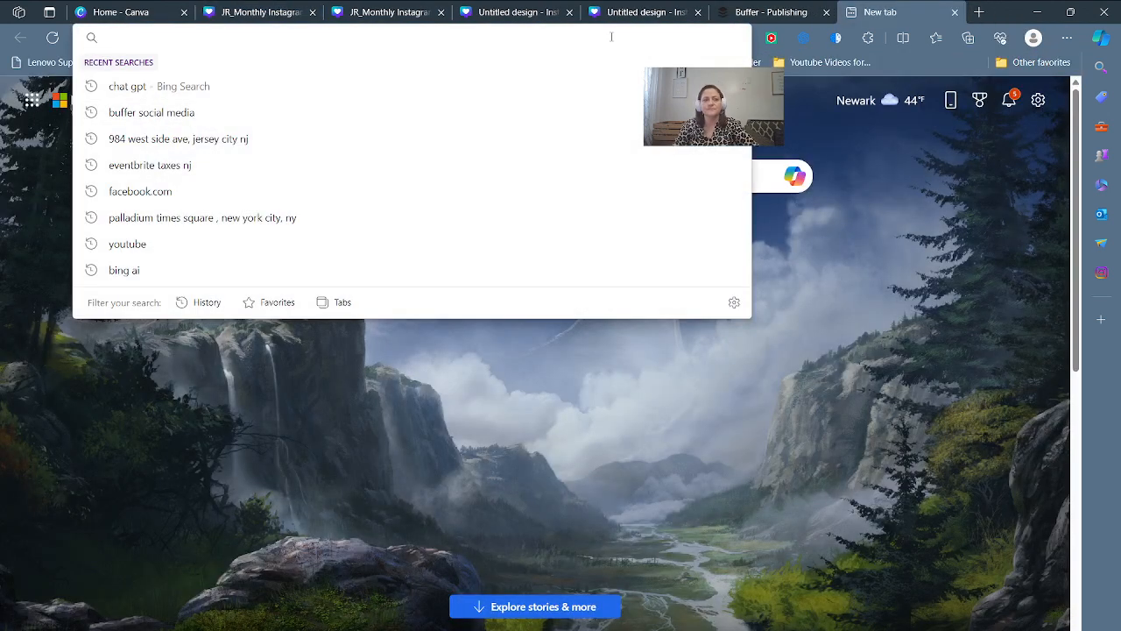
{"action": "type", "text": "chat.openai.com/?ref=glasp"}
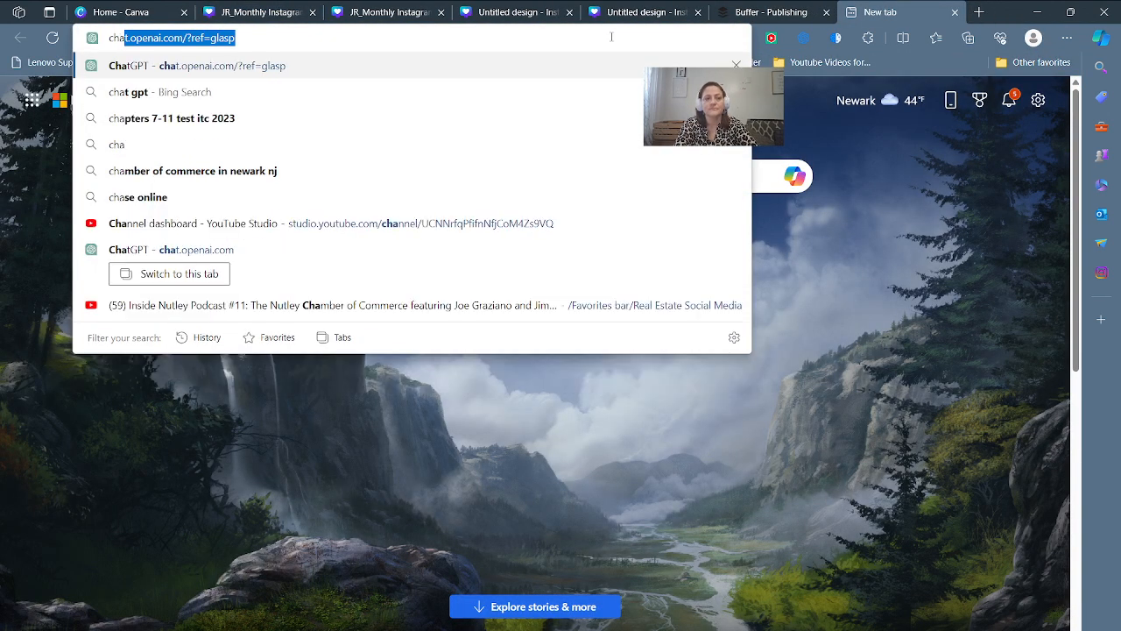
{"action": "key", "text": "Return"}
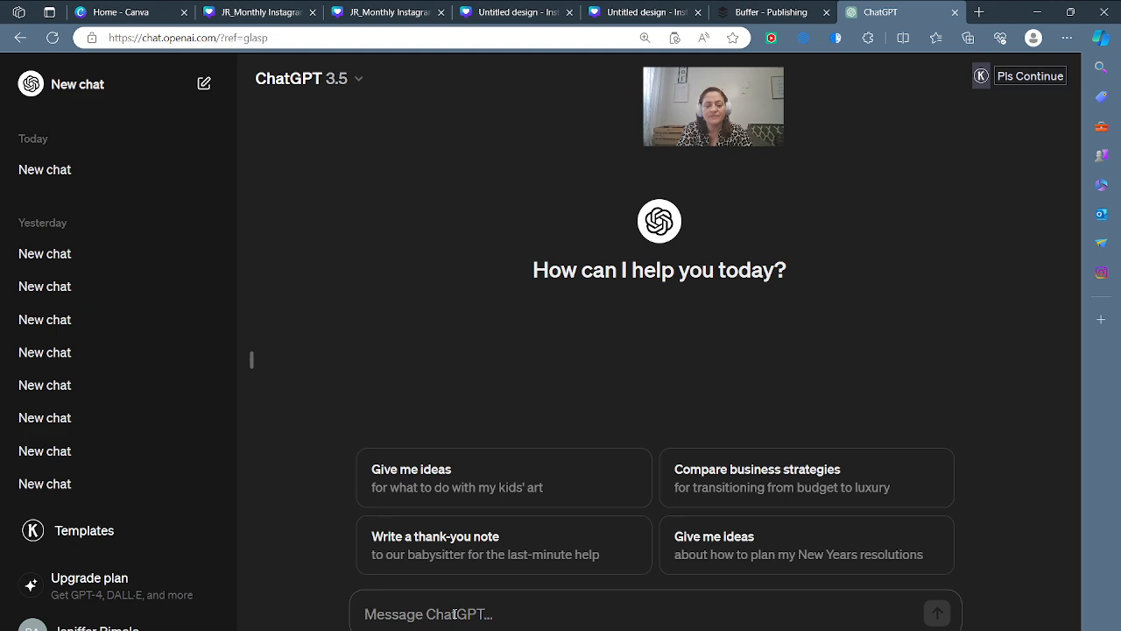
{"action": "type", "text": "I woul"}
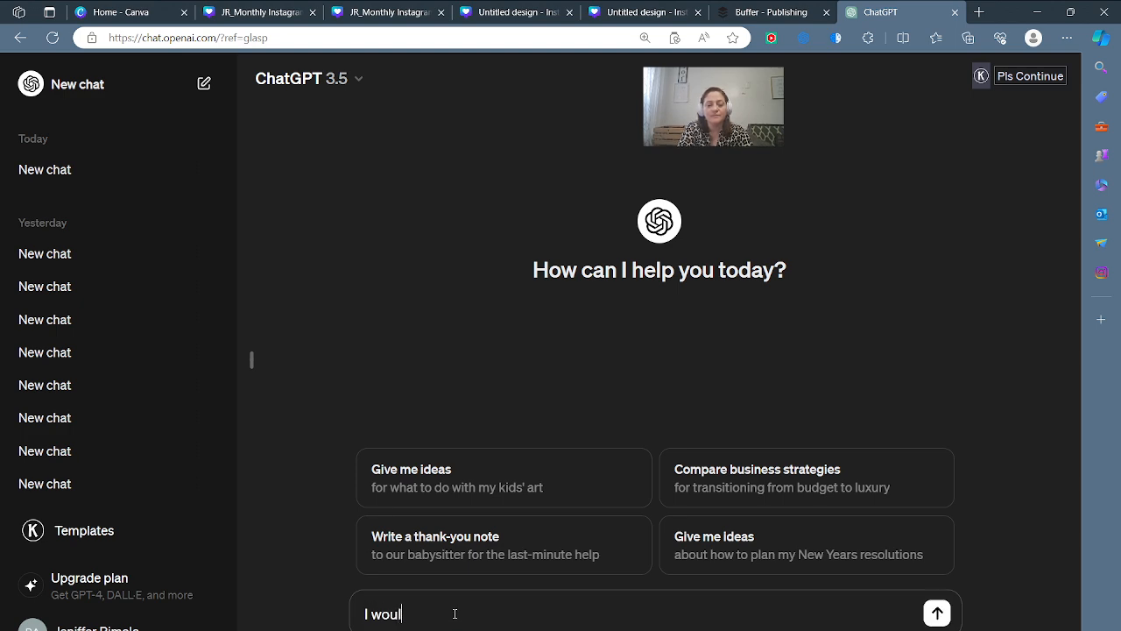
{"action": "type", "text": "d like a "}
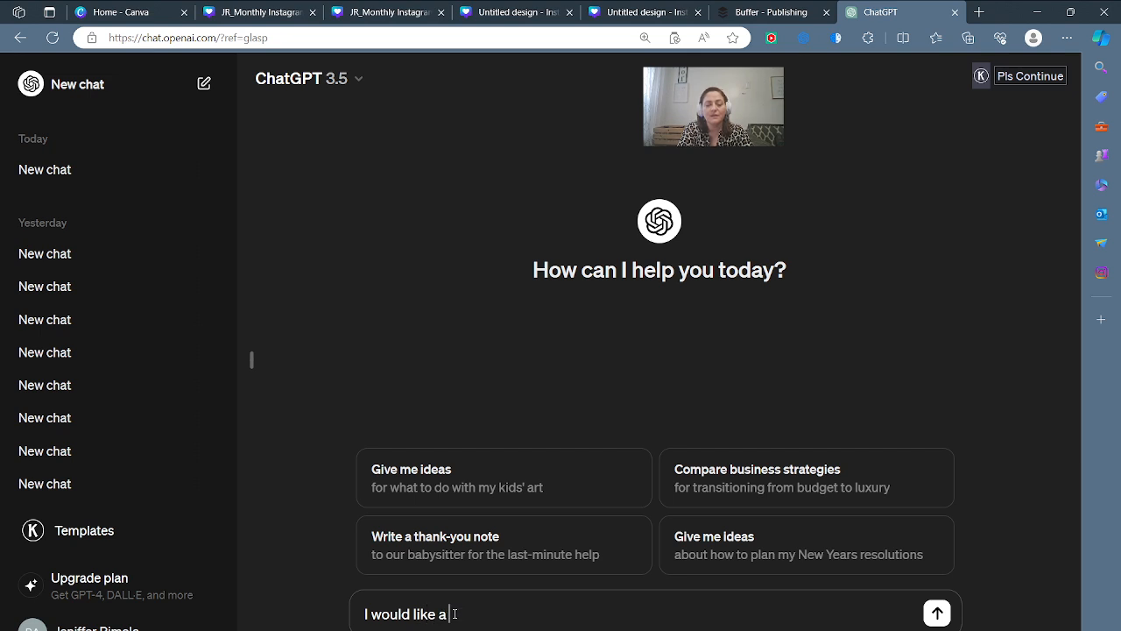
{"action": "type", "text": "table of tips for"}
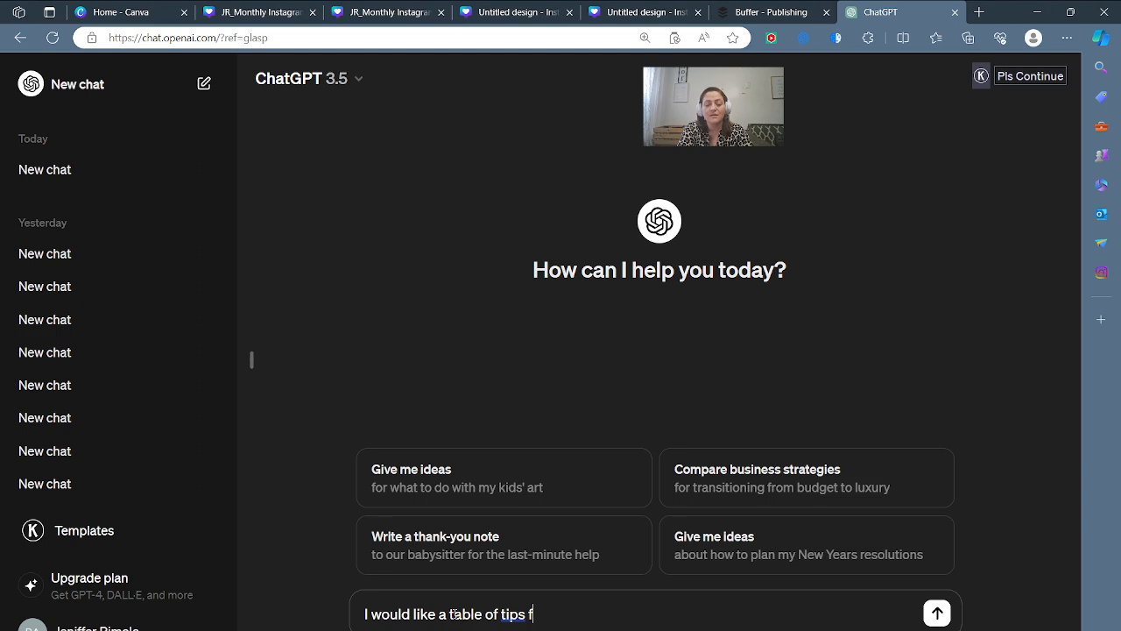
{"action": "key", "text": "BackSpace"}
{"action": "key", "text": "BackSpace"}
{"action": "key", "text": "BackSpace"}
{"action": "key", "text": "BackSpace"}
{"action": "key", "text": "BackSpace"}
{"action": "key", "text": "BackSpace"}
{"action": "key", "text": "BackSpace"}
{"action": "key", "text": "BackSpace"}
{"action": "key", "text": "BackSpace"}
{"action": "key", "text": "BackSpace"}
{"action": "key", "text": "BackSpace"}
{"action": "key", "text": "BackSpace"}
{"action": "key", "text": "BackSpace"}
{"action": "key", "text": "BackSpace"}
{"action": "key", "text": "BackSpace"}
{"action": "key", "text": "BackSpace"}
{"action": "key", "text": "BackSpace"}
{"action": "key", "text": "BackSpace"}
{"action": "key", "text": "BackSpace"}
{"action": "key", "text": "BackSpace"}
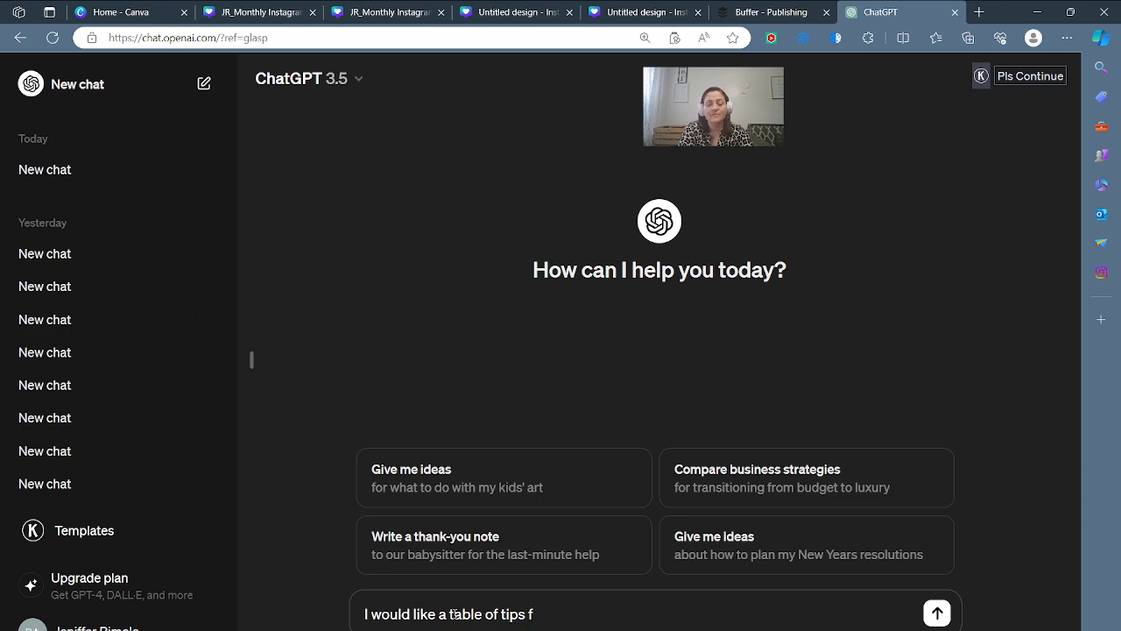
- Begin the ChatGPT prompt with "I need a tips for my sellers on how to get their home ready to sell"
{"action": "type", "text": "I n"}
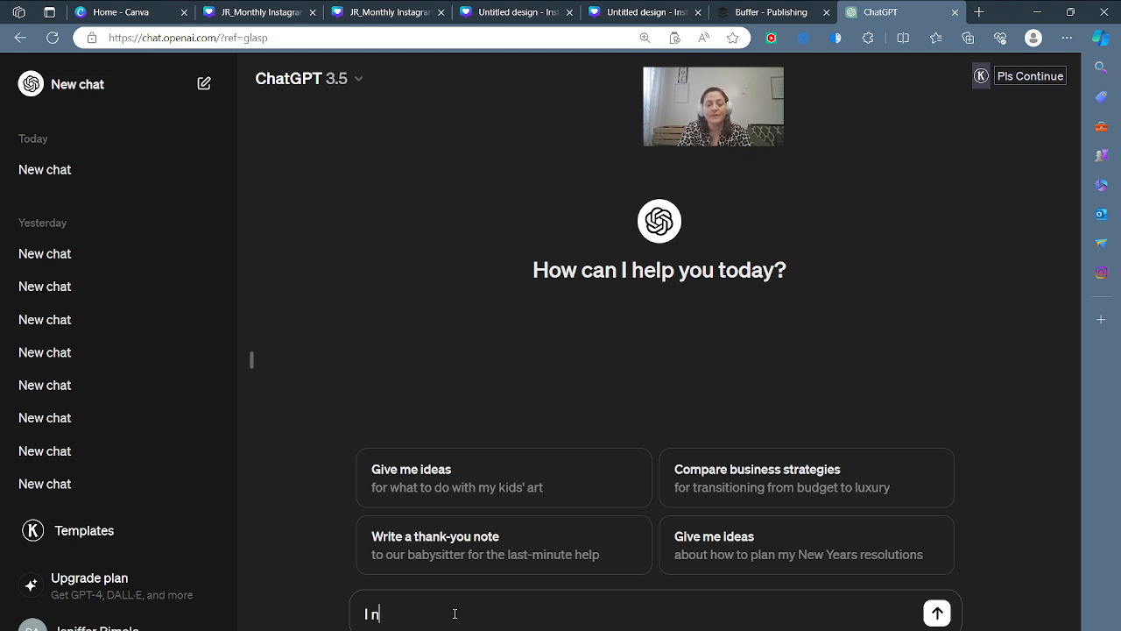
{"action": "type", "text": "eed a tip for"}
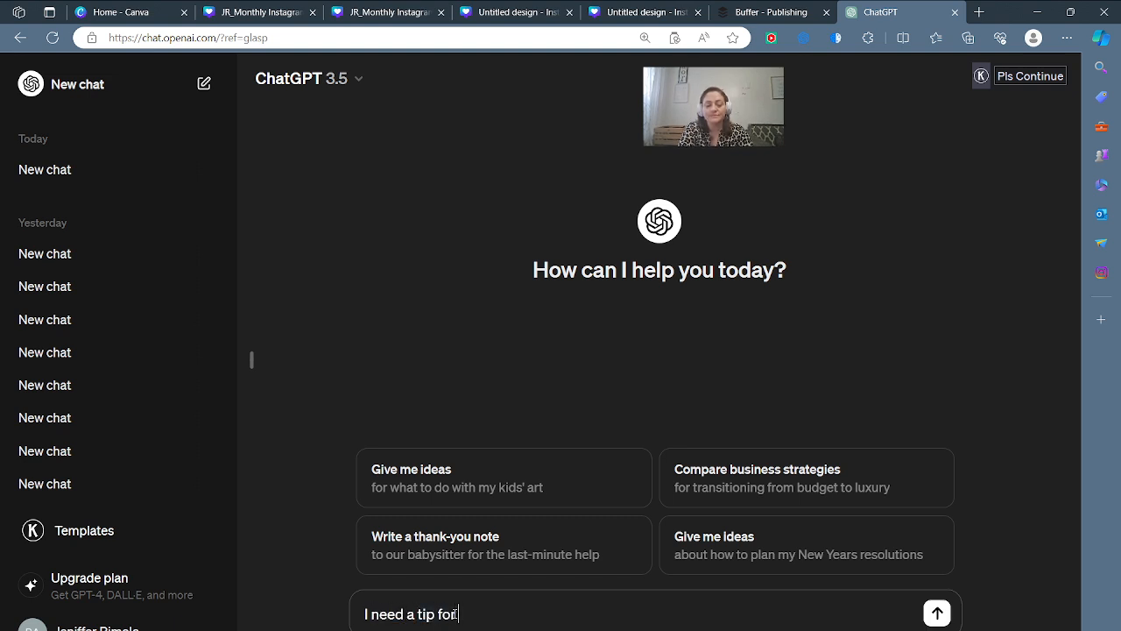
{"action": "key", "text": "BackSpace"}
{"action": "key", "text": "BackSpace"}
{"action": "key", "text": "BackSpace"}
{"action": "key", "text": "BackSpace"}
{"action": "type", "text": "s for m"}
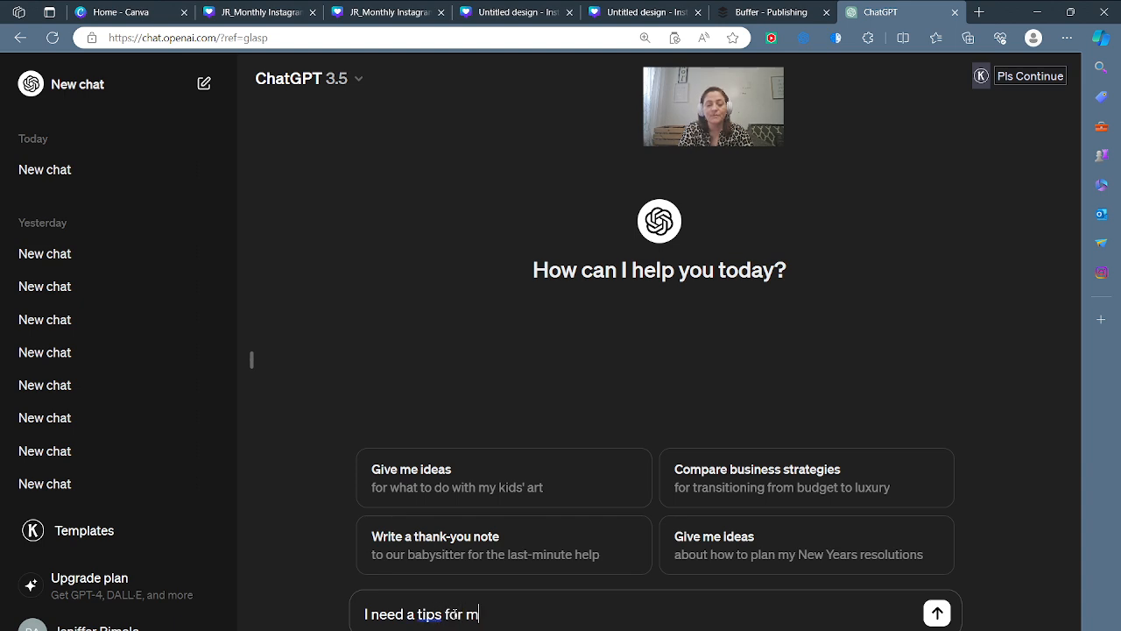
{"action": "type", "text": "y sellers on"}
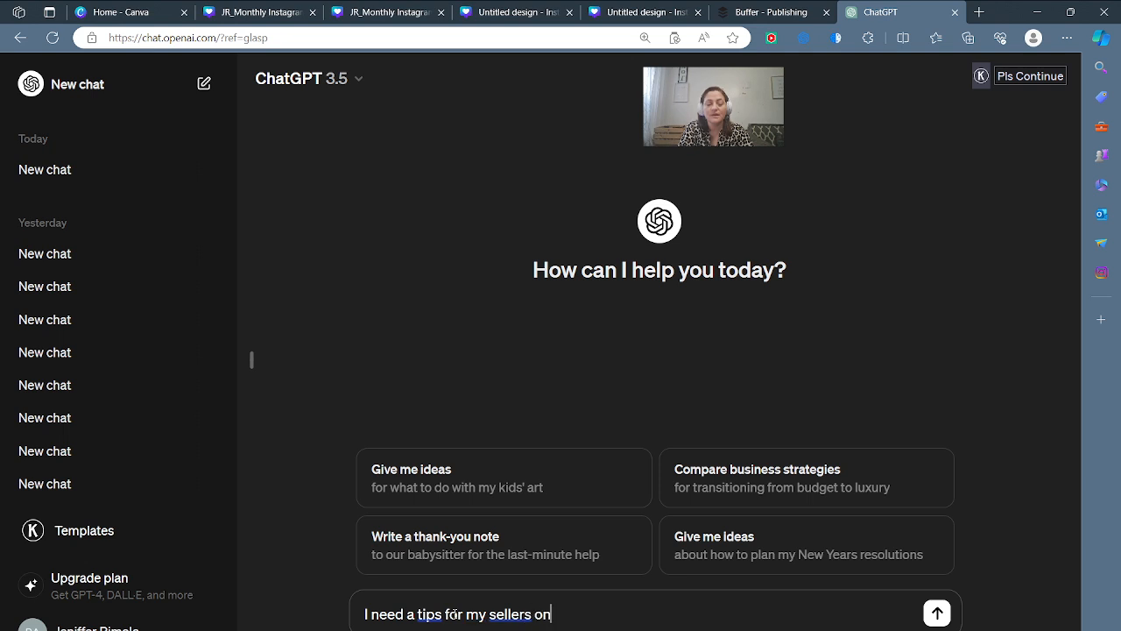
{"action": "type", "text": " how to "}
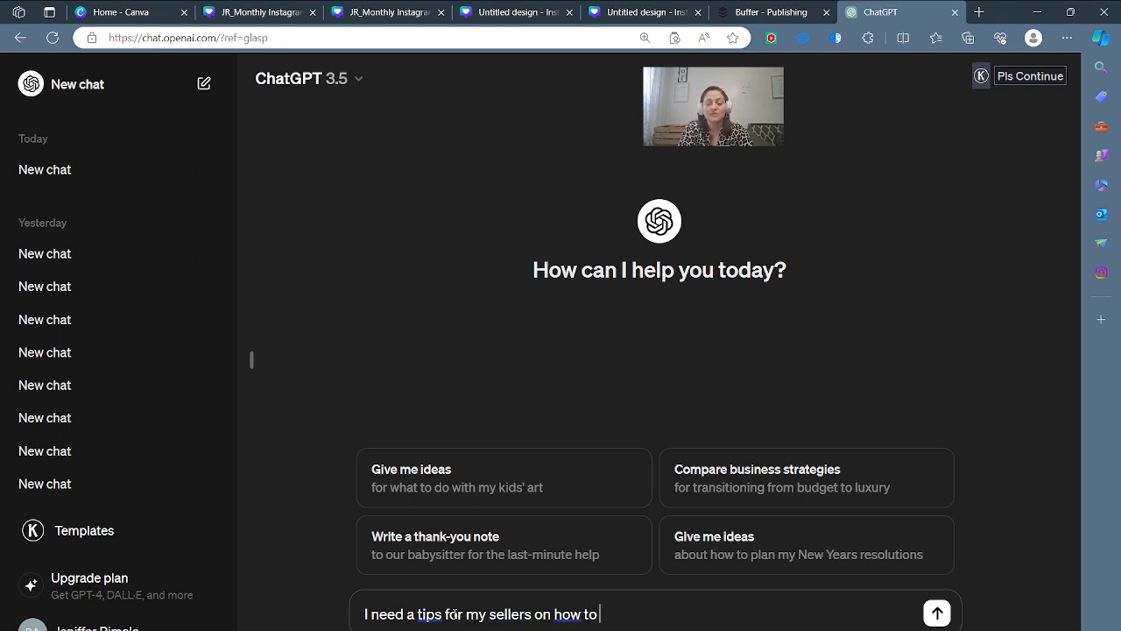
{"action": "type", "text": "get their "}
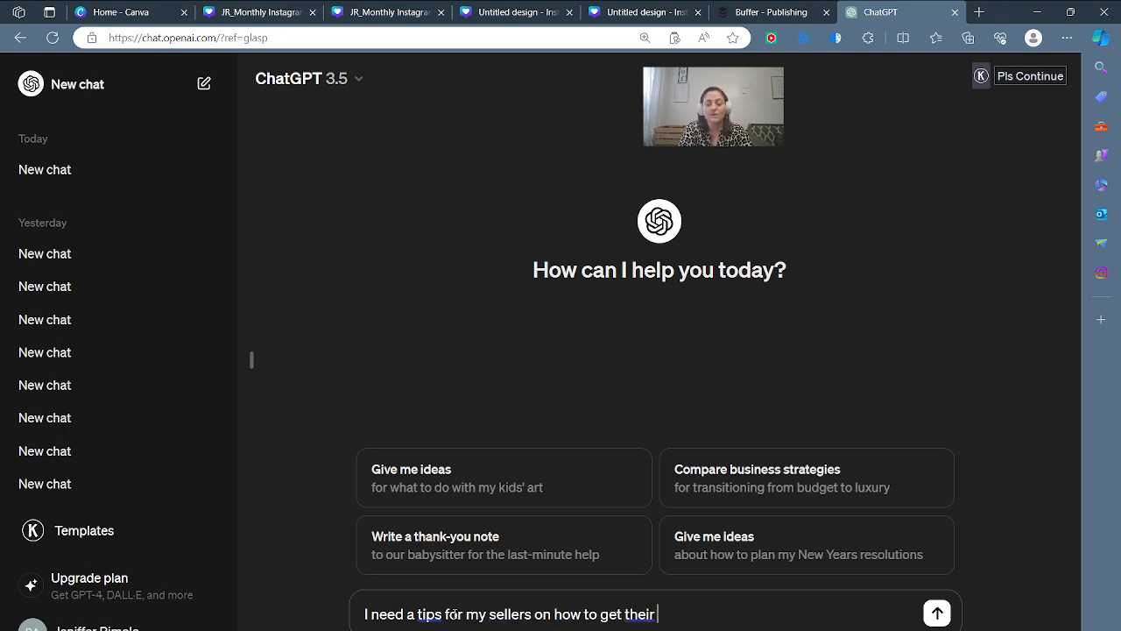
{"action": "type", "text": "home ready "}
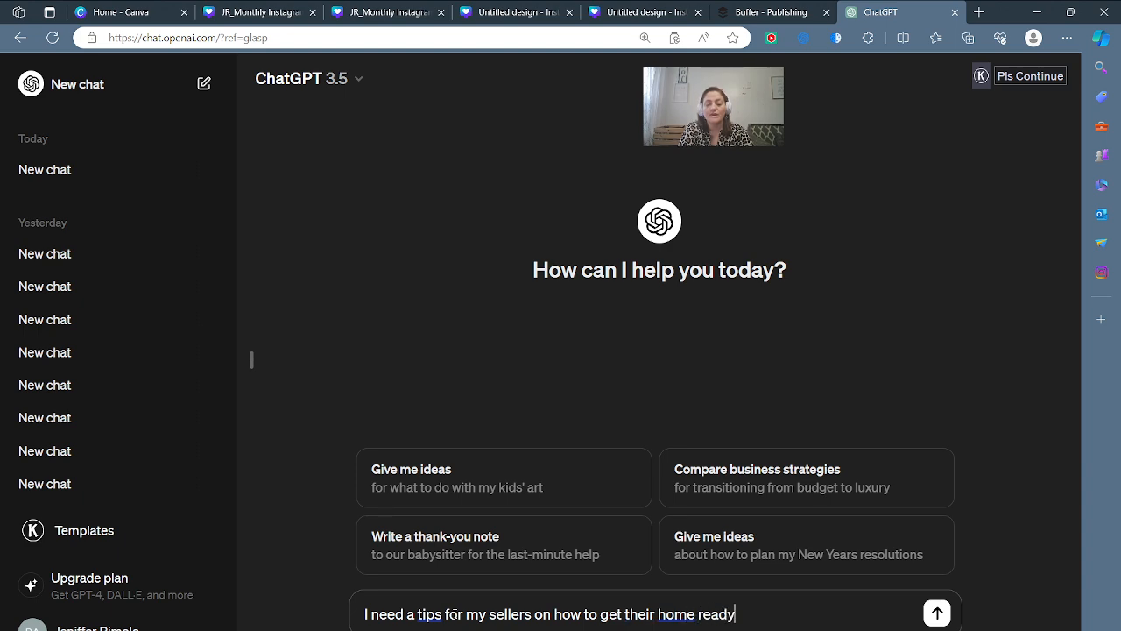
{"action": "type", "text": "to sell "}
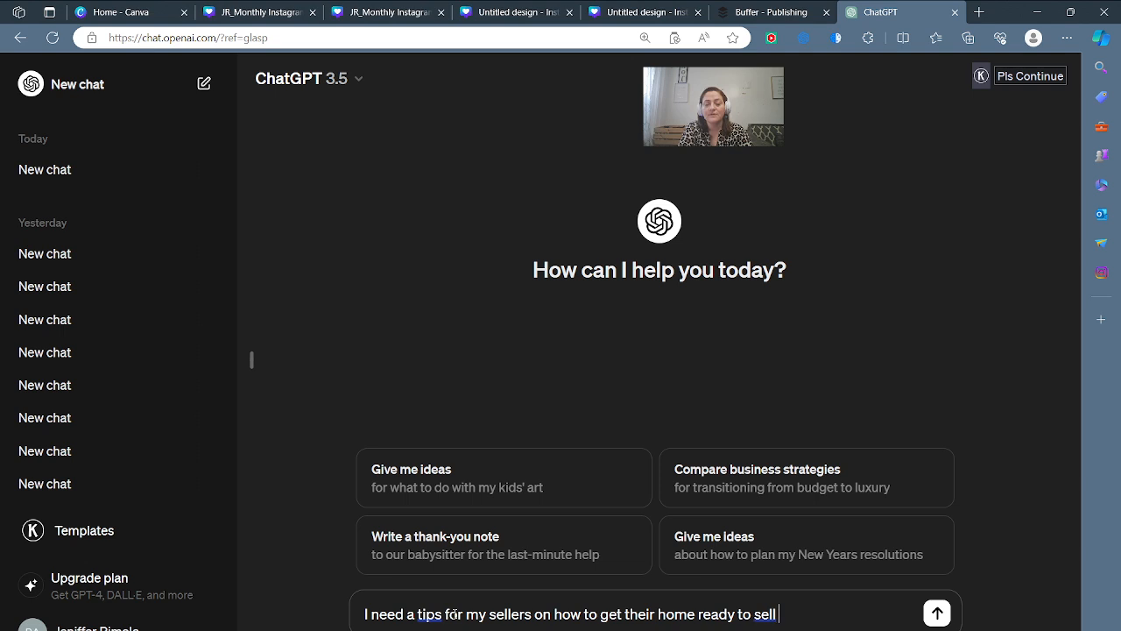
- Complete the prompt with "I need about 12 tips for my viewers", submit it and review the generated tips from the beginning
{"action": "type", "text": "I need a"}
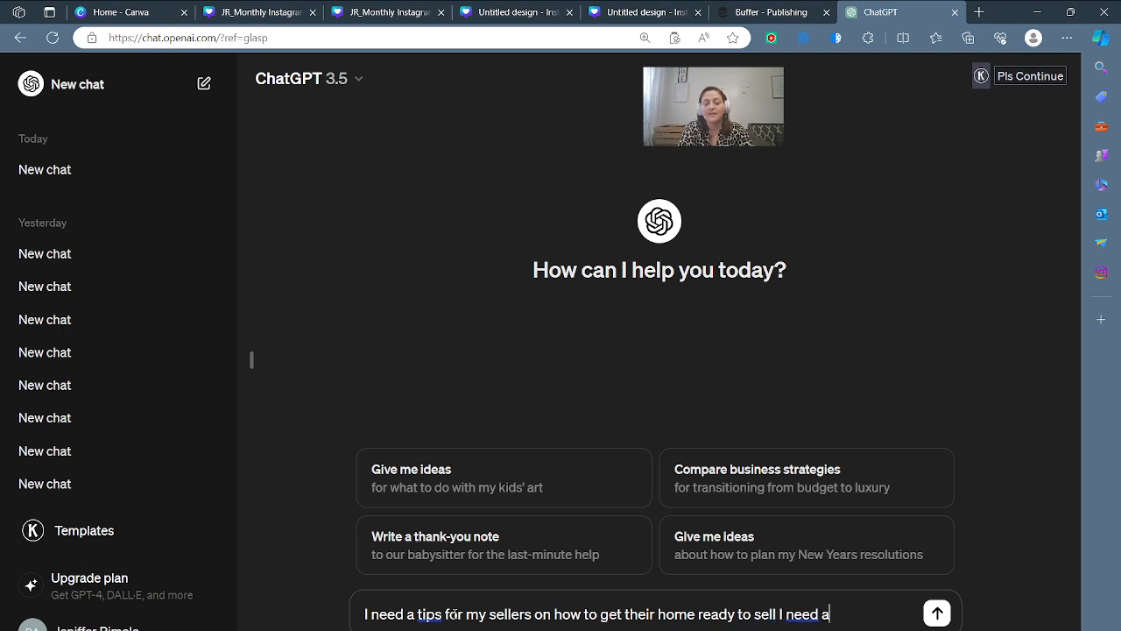
{"action": "type", "text": "bout"}
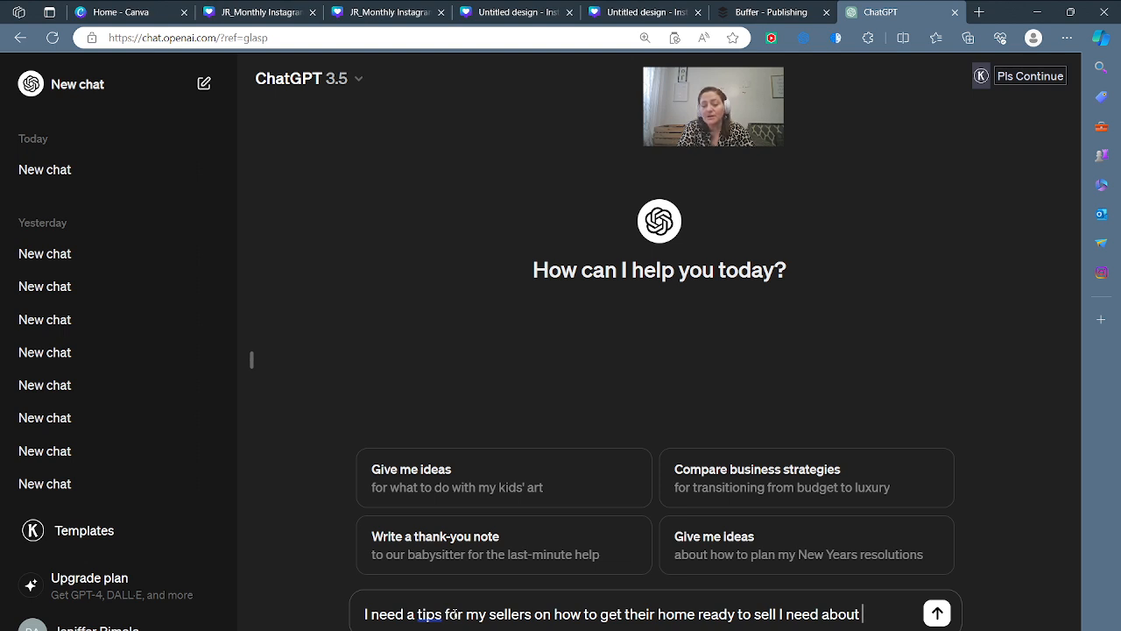
{"action": "type", "text": "12"}
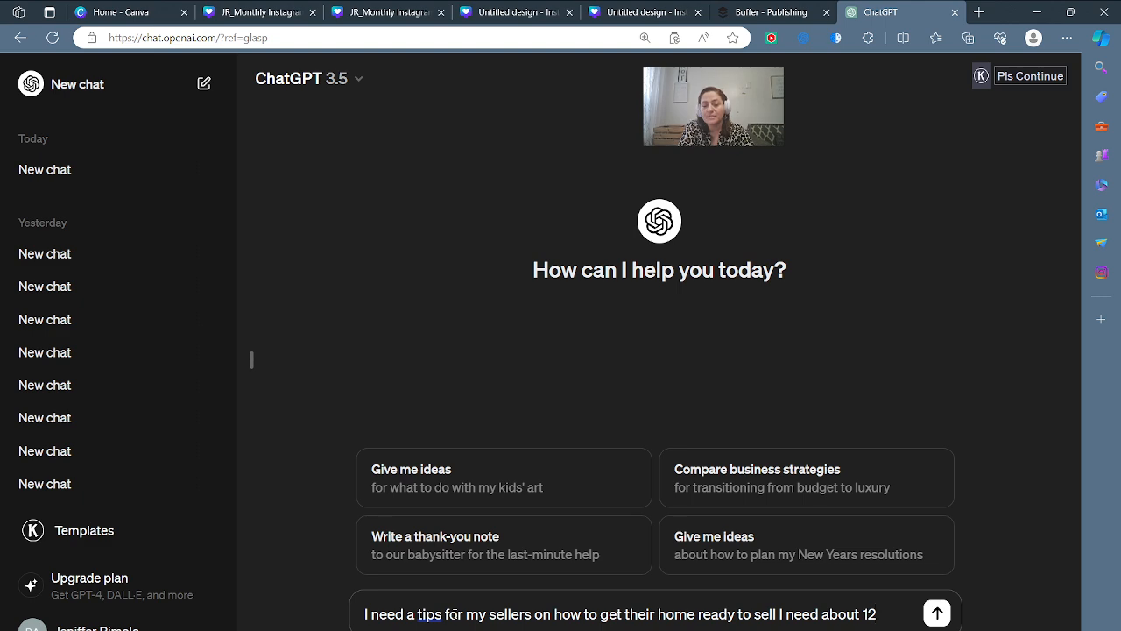
{"action": "type", "text": " tips "}
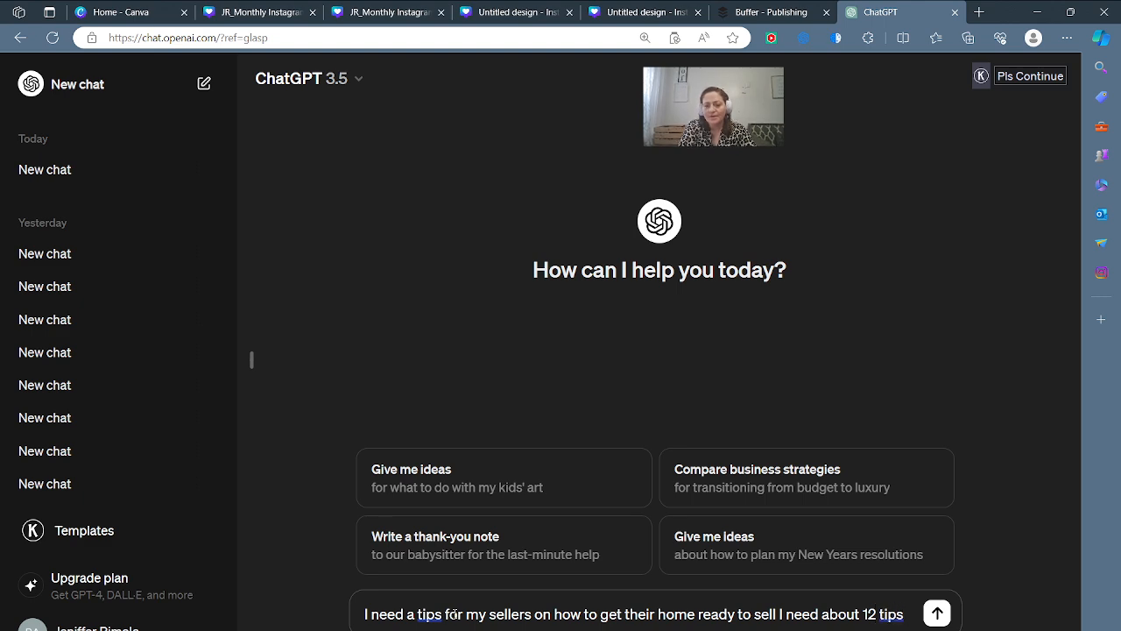
{"action": "type", "text": "for my"}
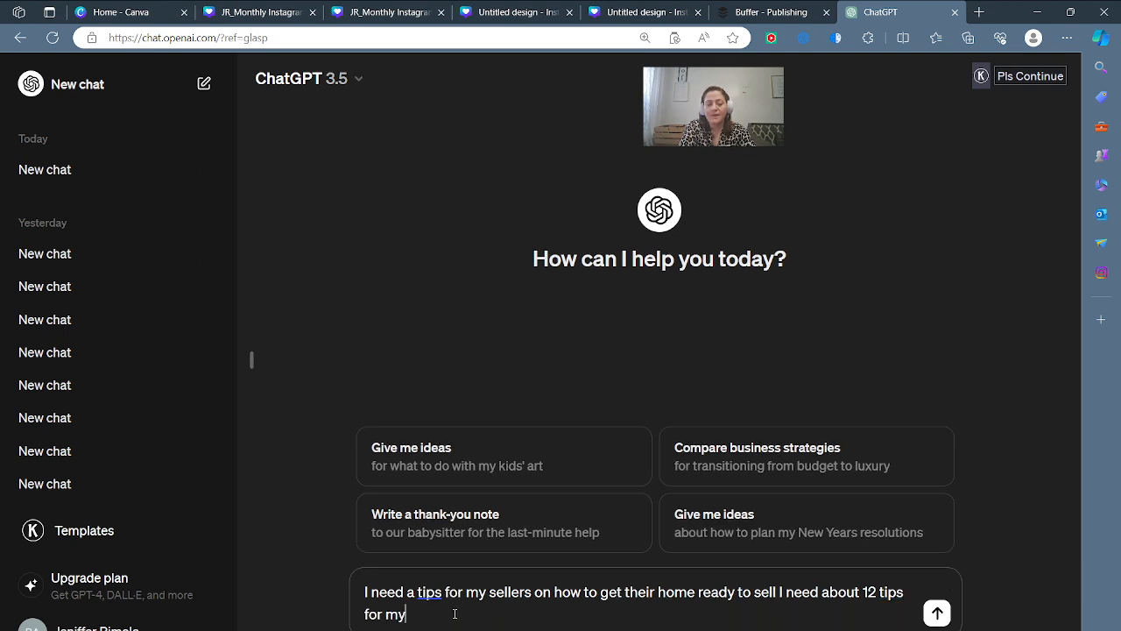
{"action": "type", "text": " view"}
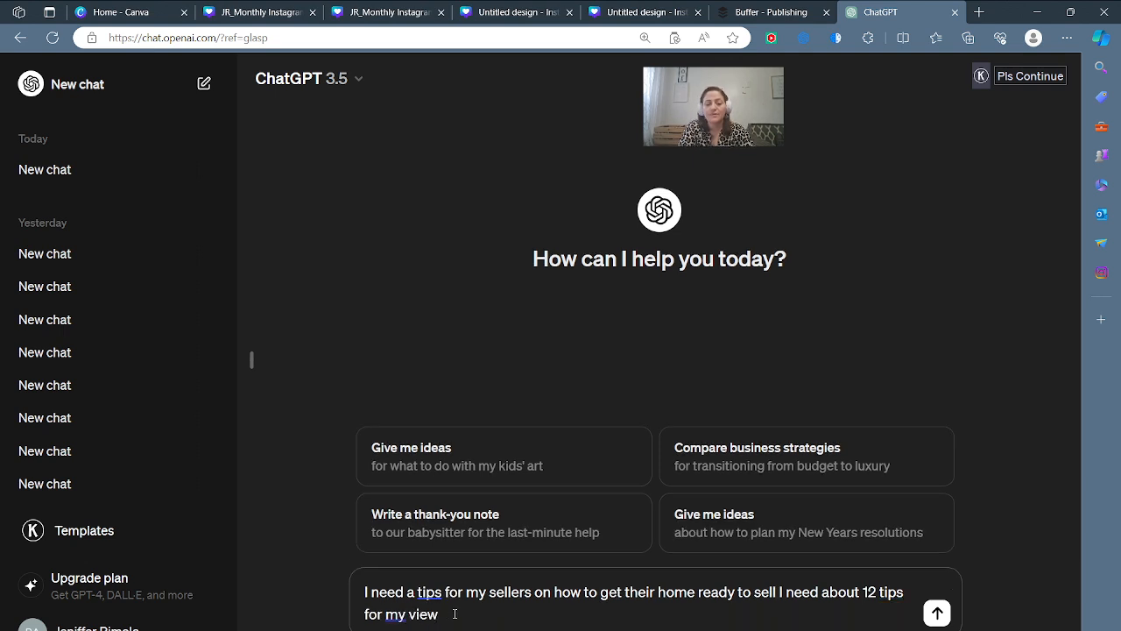
{"action": "type", "text": "rers"}
{"action": "key", "text": "Return"}
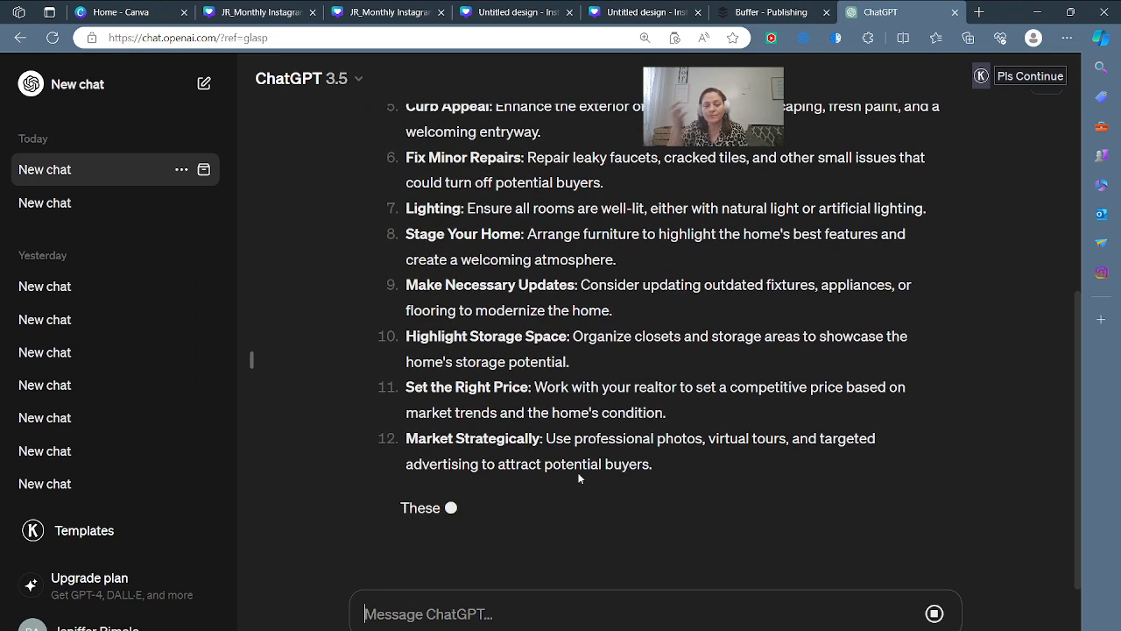
{"action": "scroll", "coordinate": [786, 425], "scroll_direction": "up", "scroll_amount": 3}
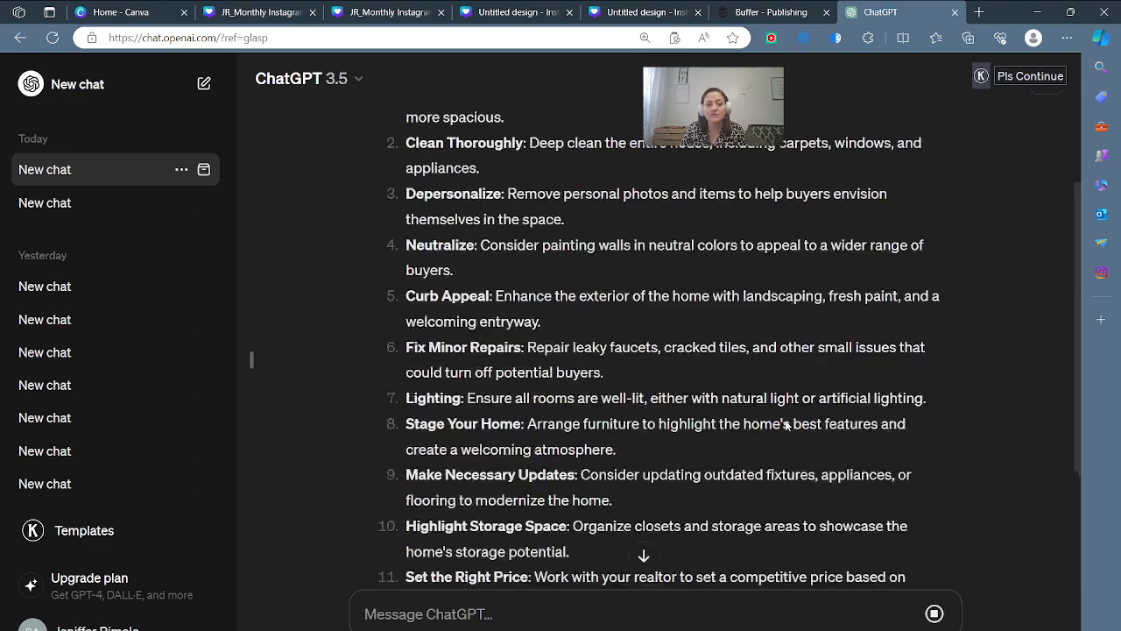
{"action": "scroll", "coordinate": [785, 425], "scroll_direction": "up", "scroll_amount": 3}
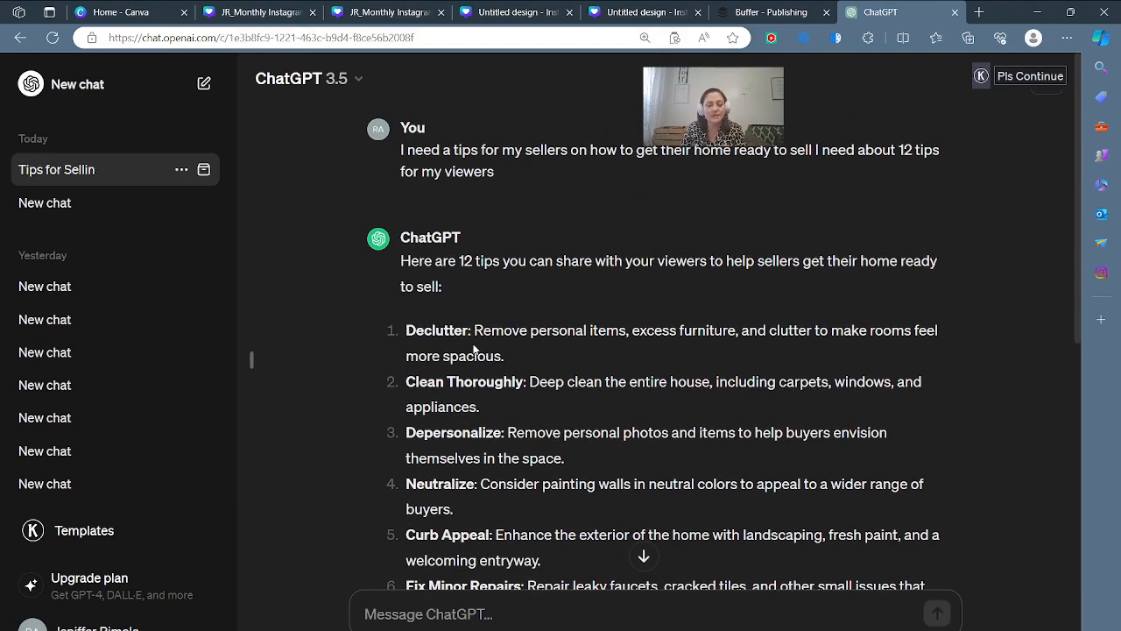
{"action": "scroll", "coordinate": [616, 383], "scroll_direction": "down", "scroll_amount": 1}
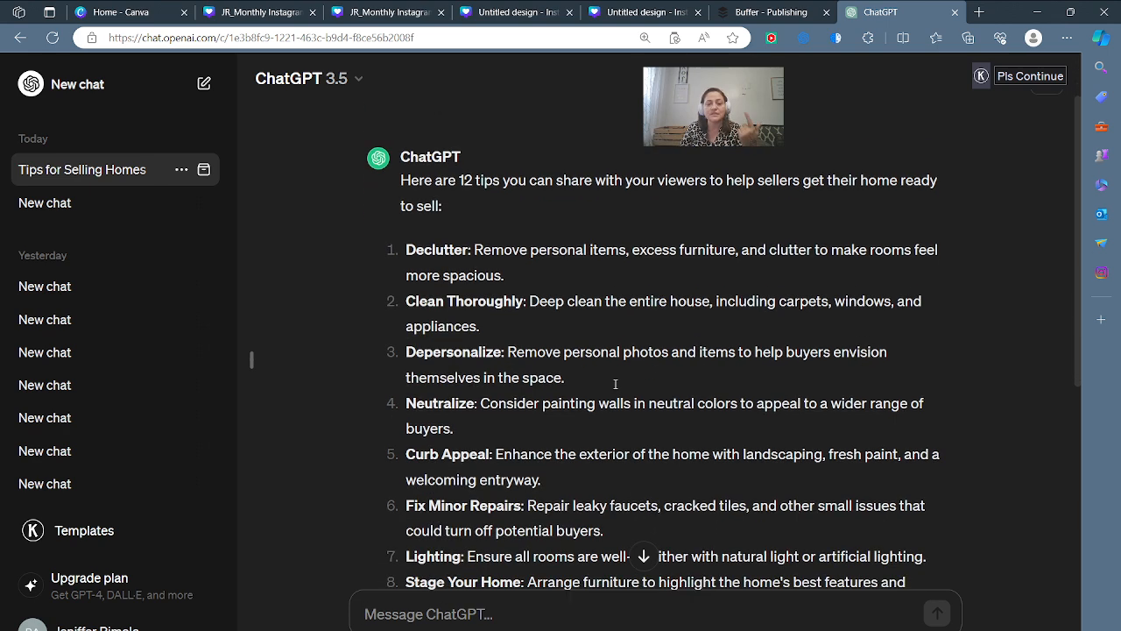